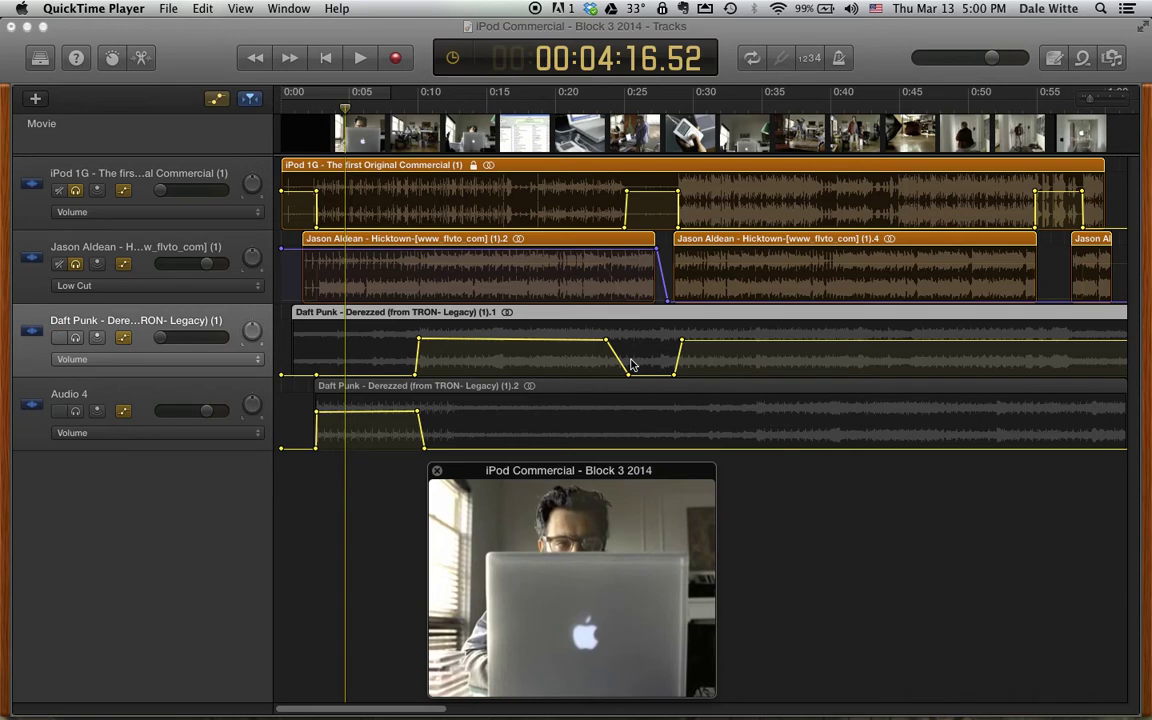
Look up GarageBand's version information, then close that window.
left_click(152, 42)
left_click(80, 8)
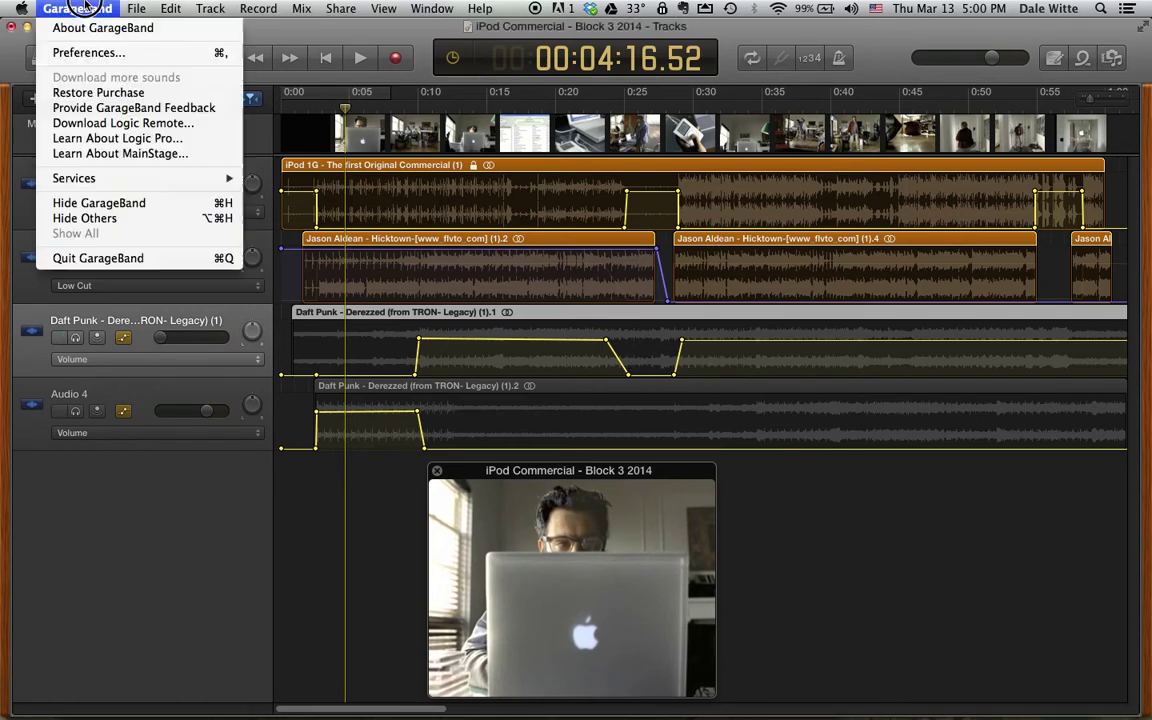
left_click(95, 29)
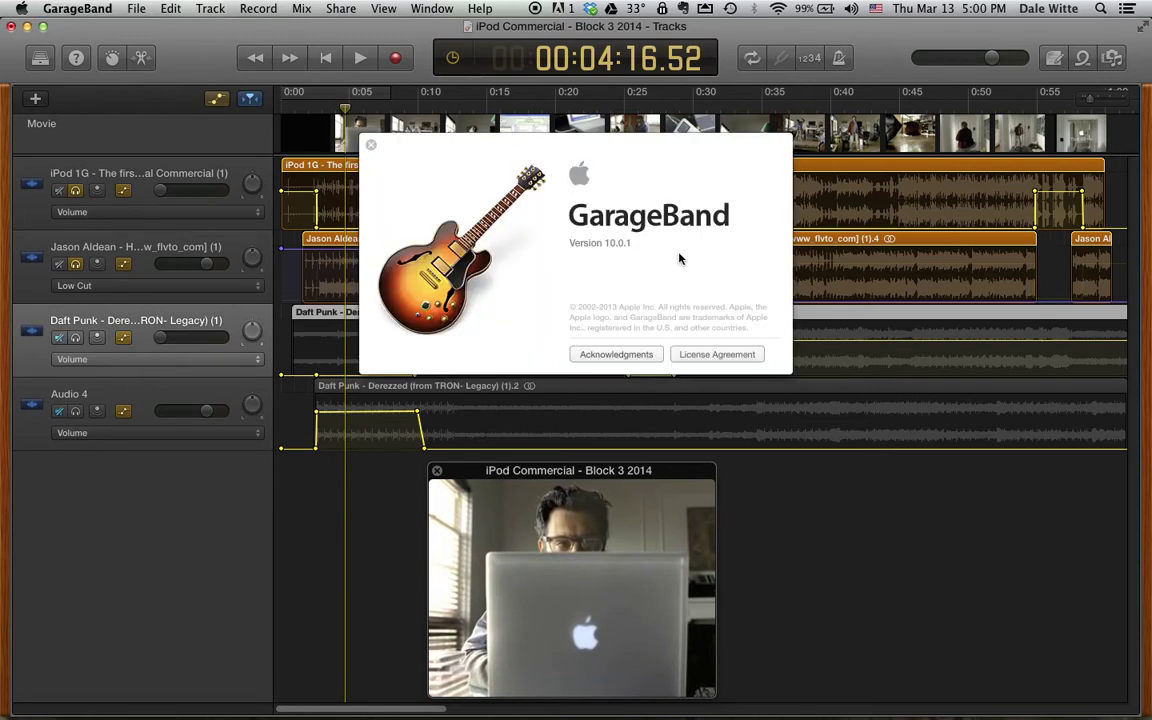
key("super+w")
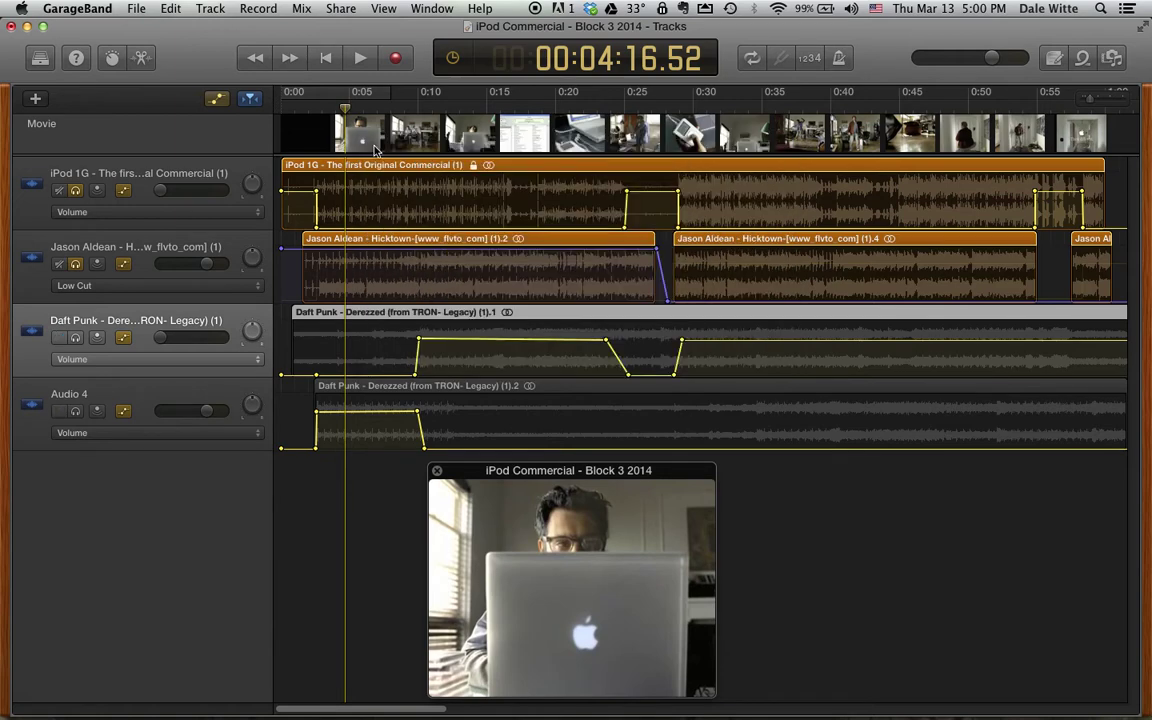
Check the Music Tech Lab 1 screen in Remote Desktop, then return to the GarageBand commercial.
key("super+Tab")
key("super+Tab")
key("super+Tab")
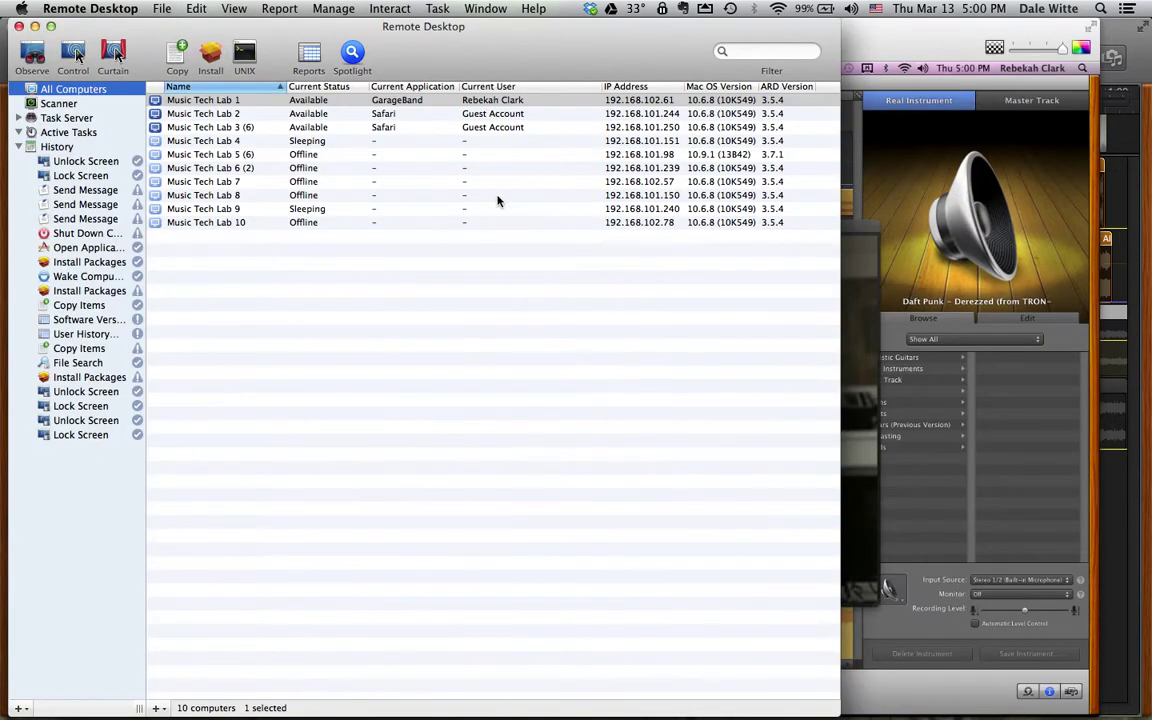
left_click(854, 267)
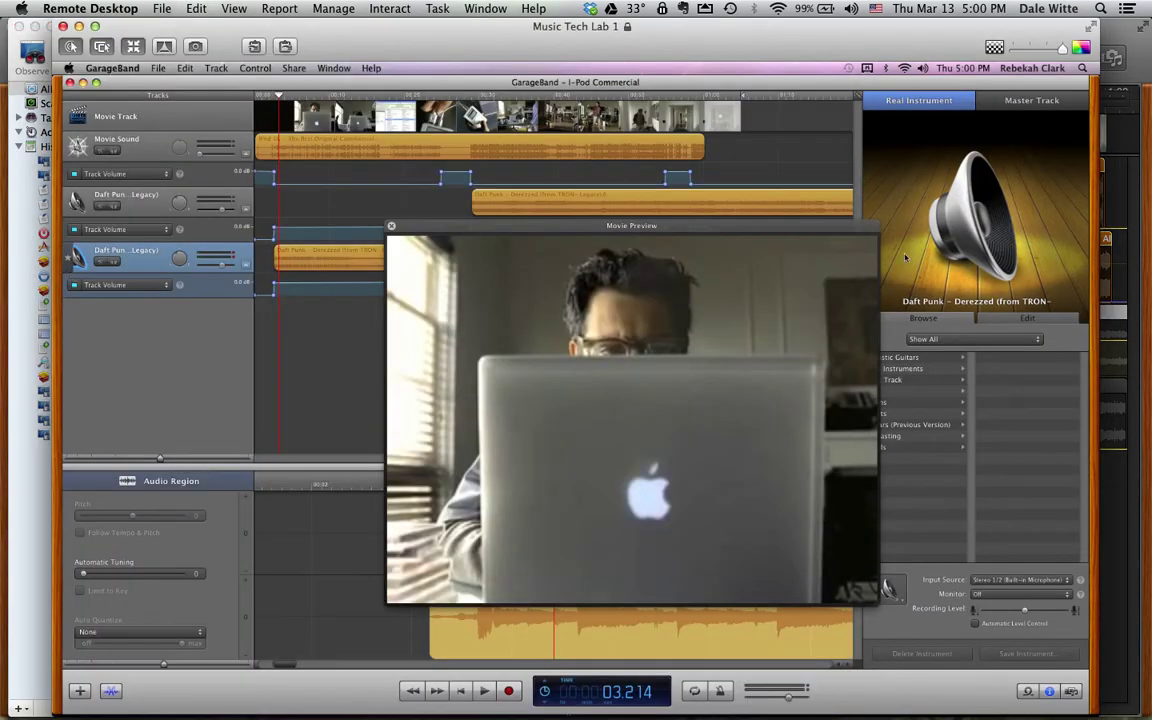
key("super+Tab")
key("super+Tab")
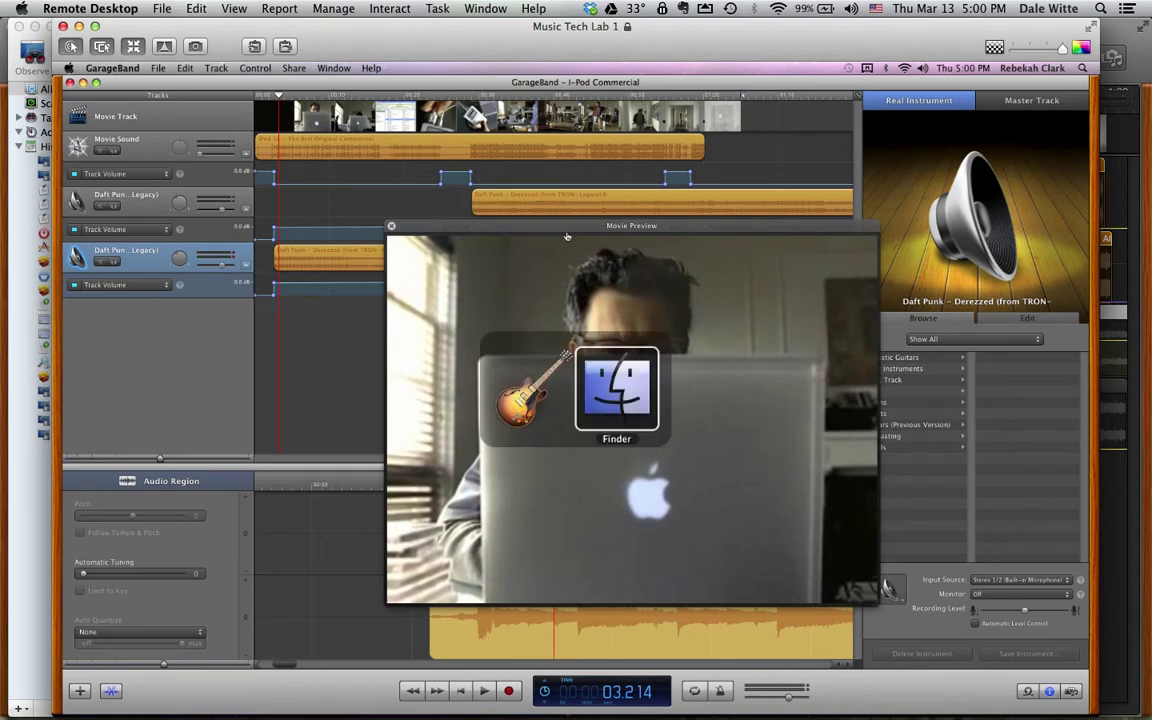
left_click(8, 499)
key("super+Tab")
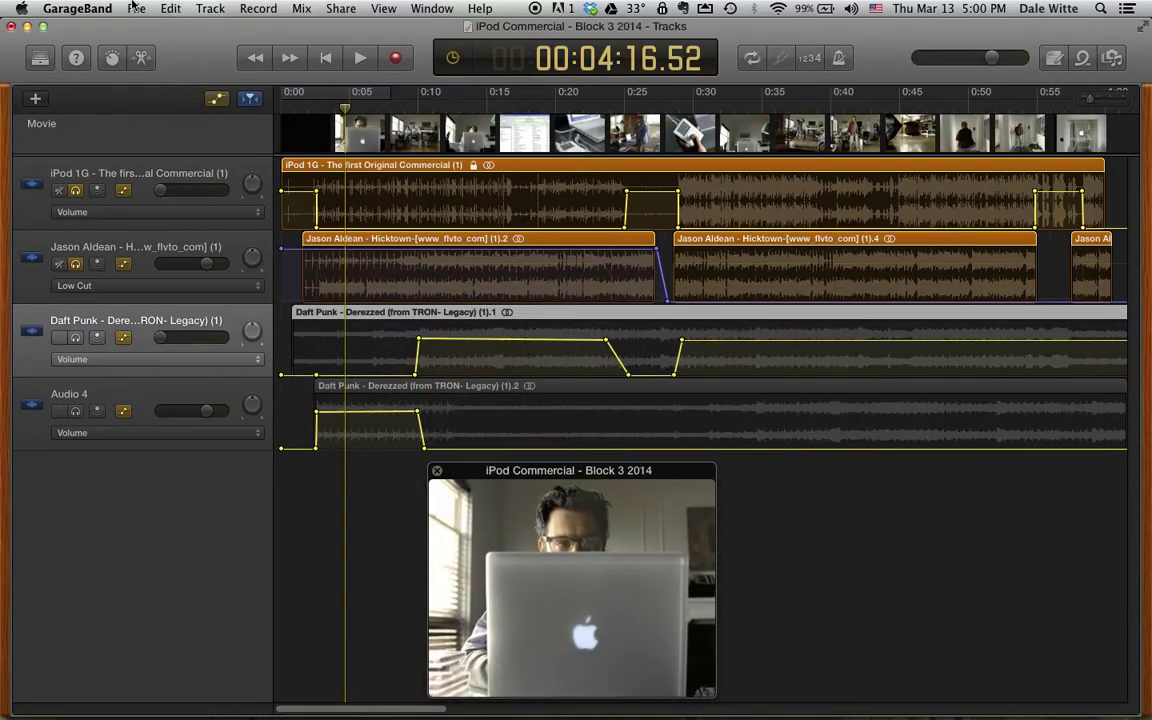
Export the audio to a Full Quality movie named 'First Commercial Project' on the Desktop.
left_click(136, 8)
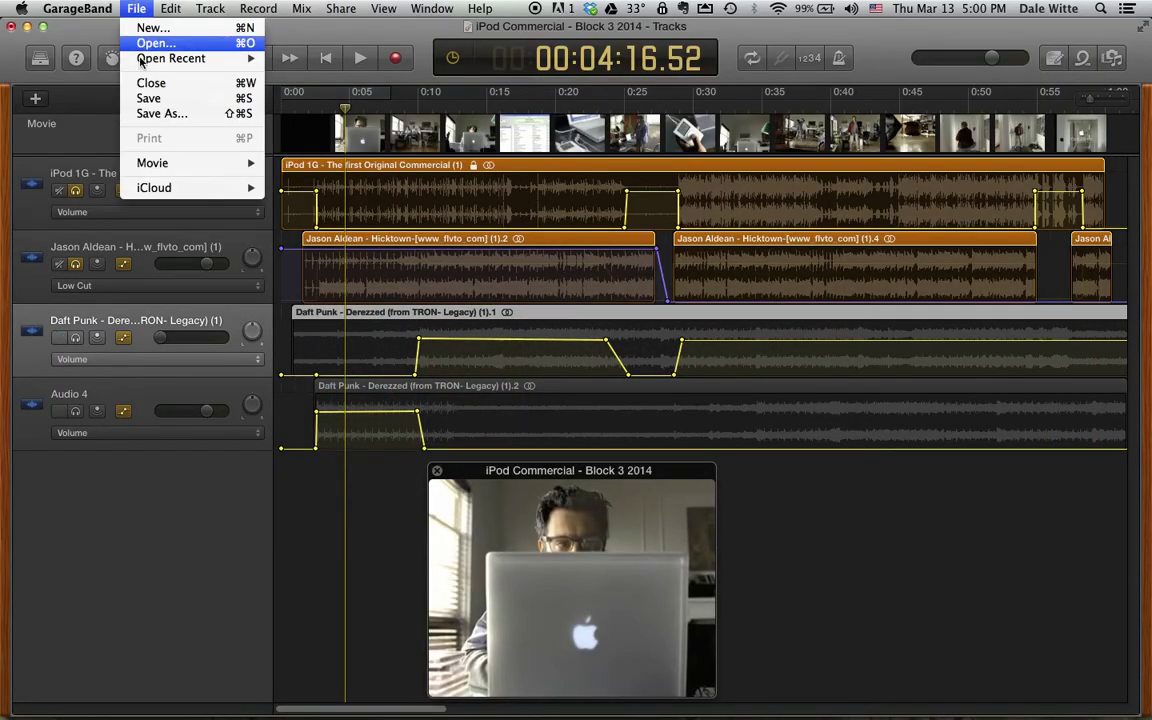
mouse_move(170, 164)
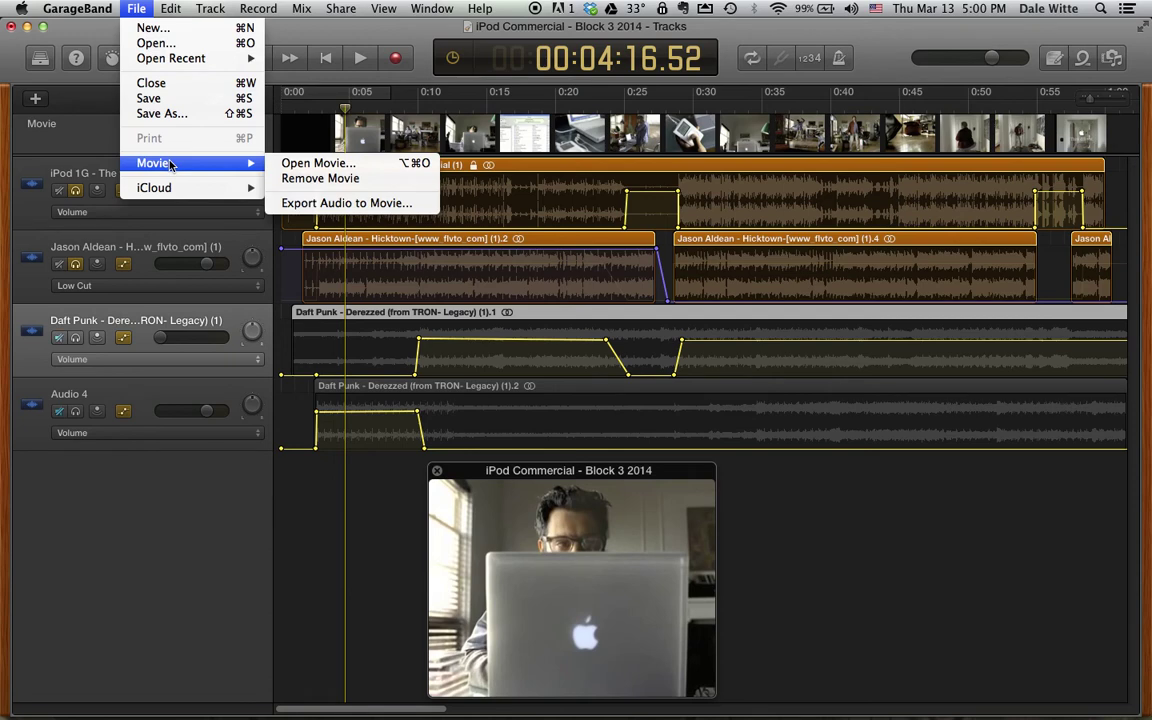
left_click(337, 204)
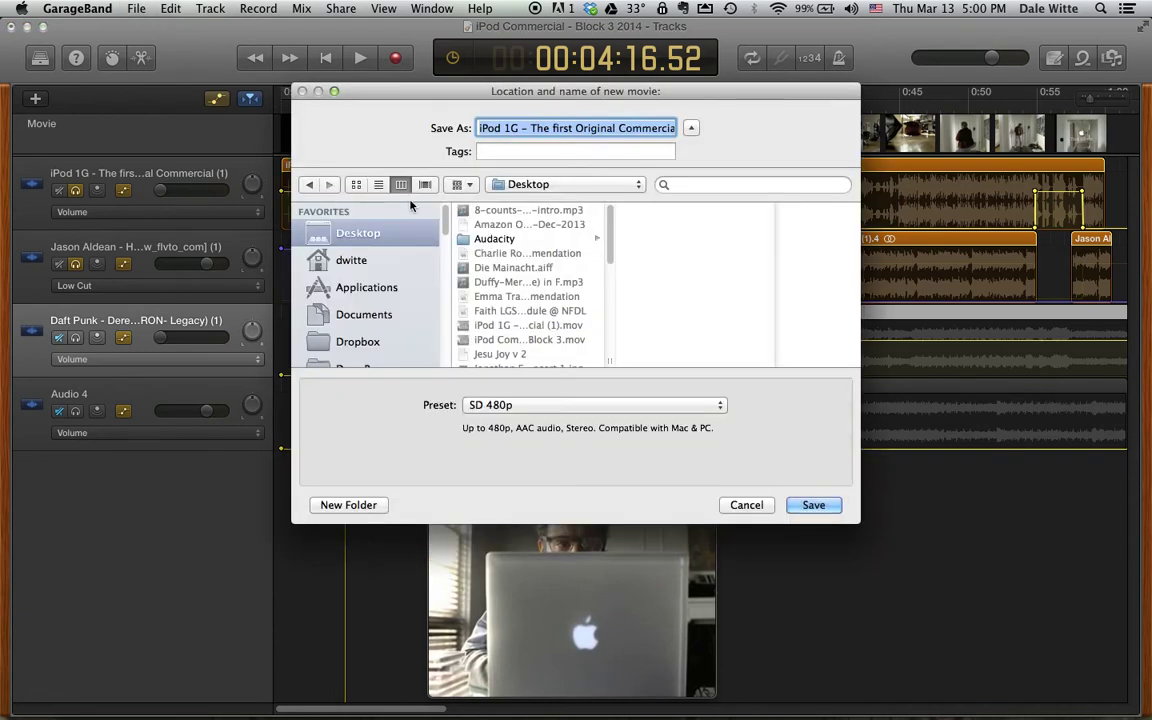
type("Fi")
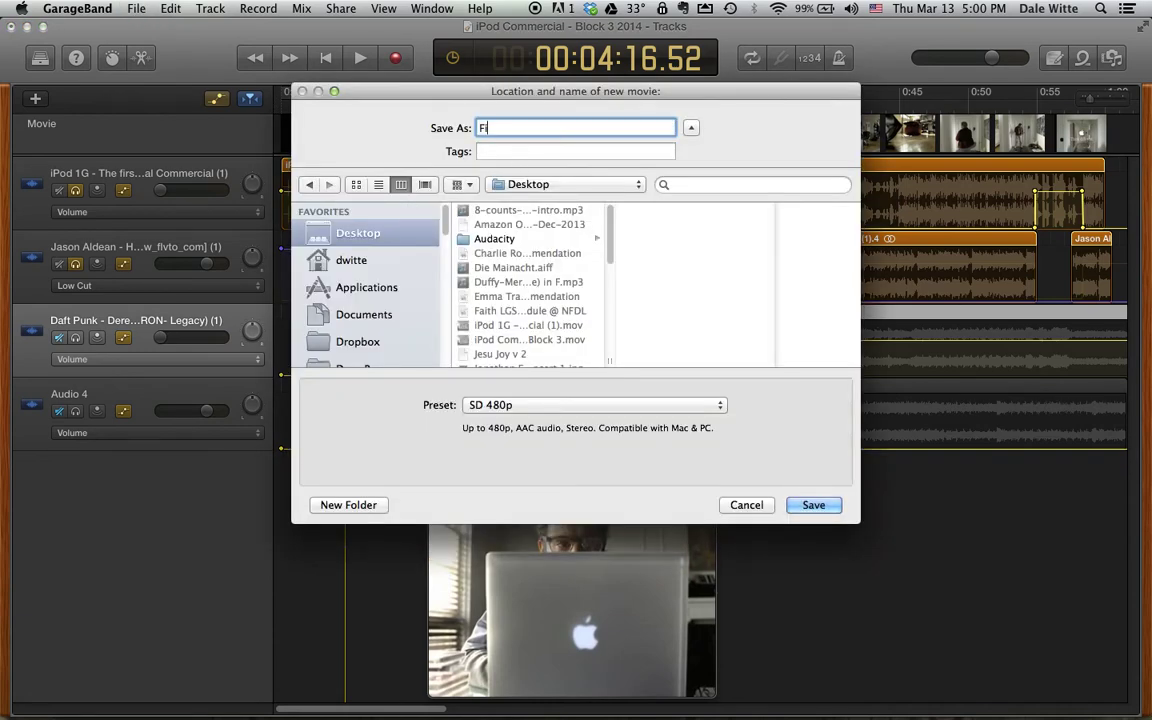
type("nal Commercial Project")
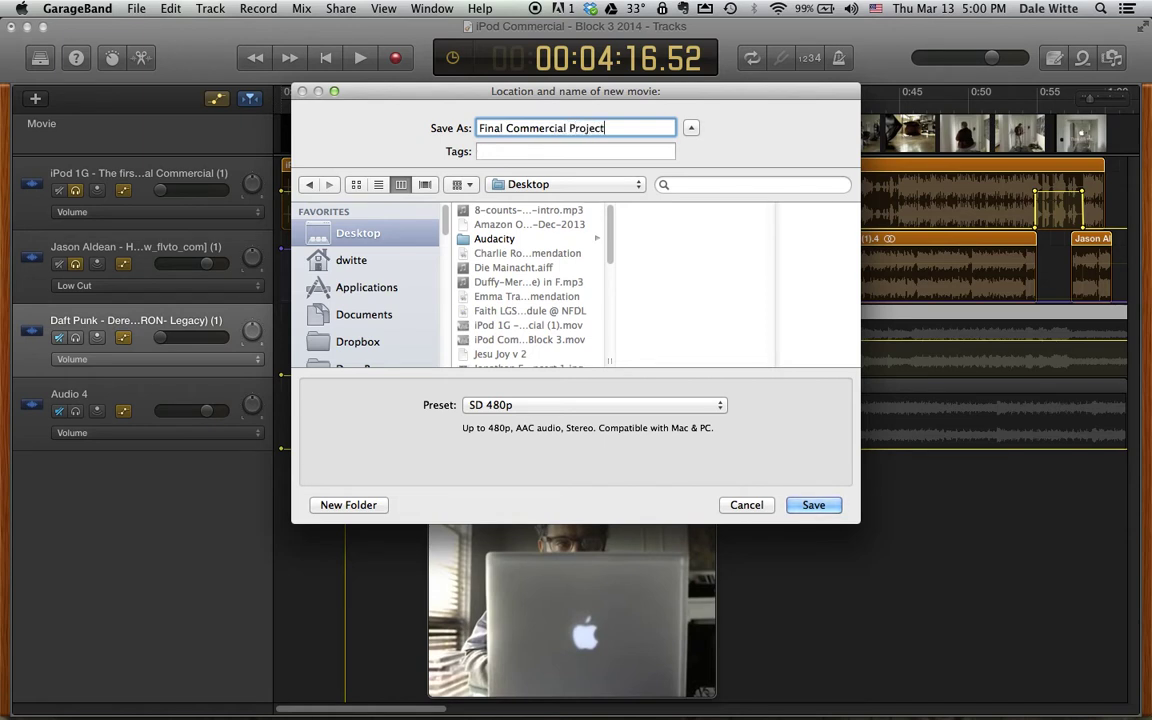
double_click(487, 128)
type("First")
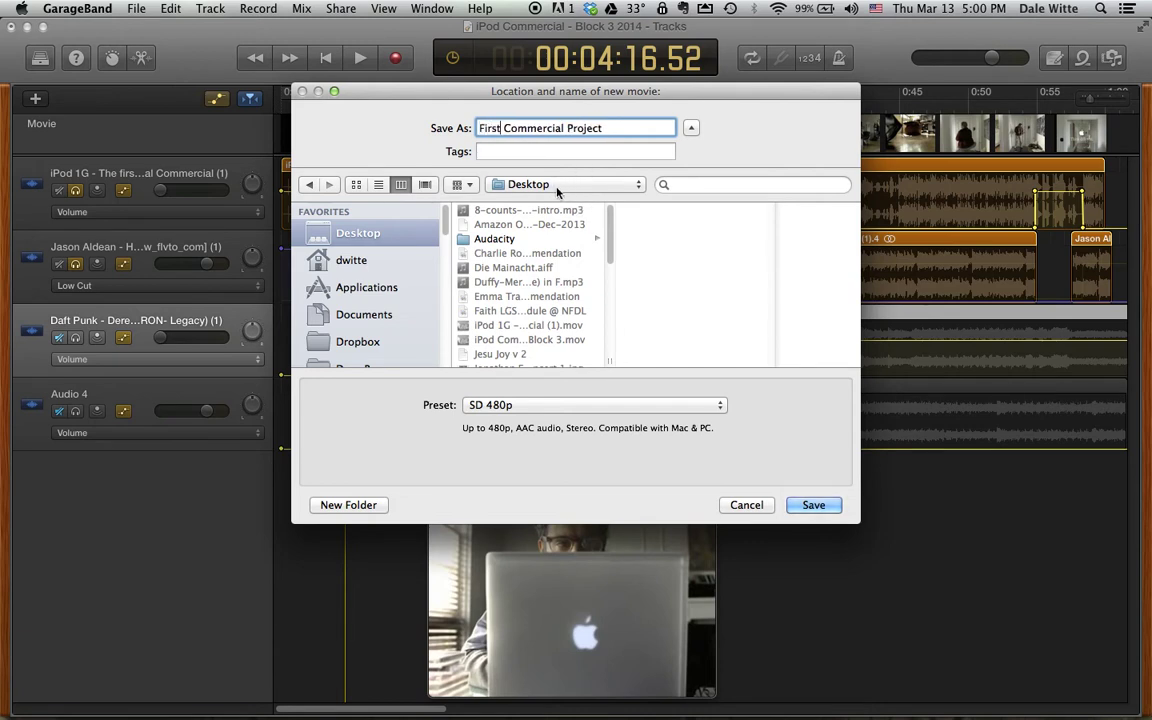
left_click(612, 404)
left_click(620, 465)
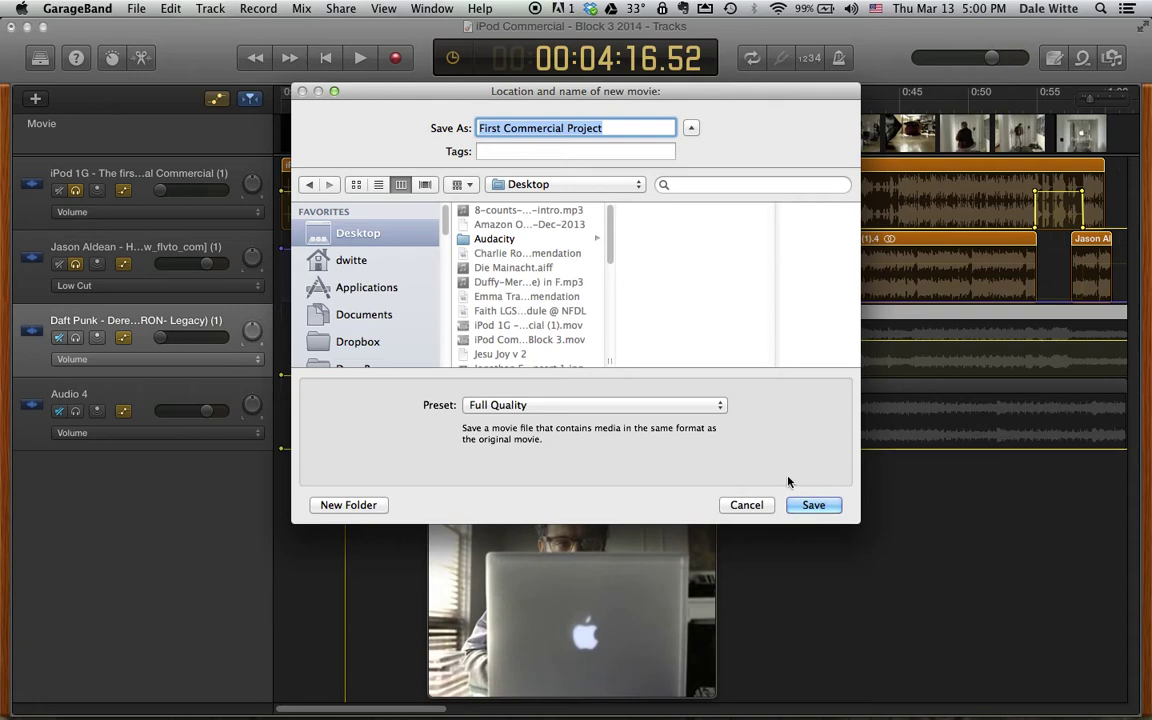
left_click(820, 508)
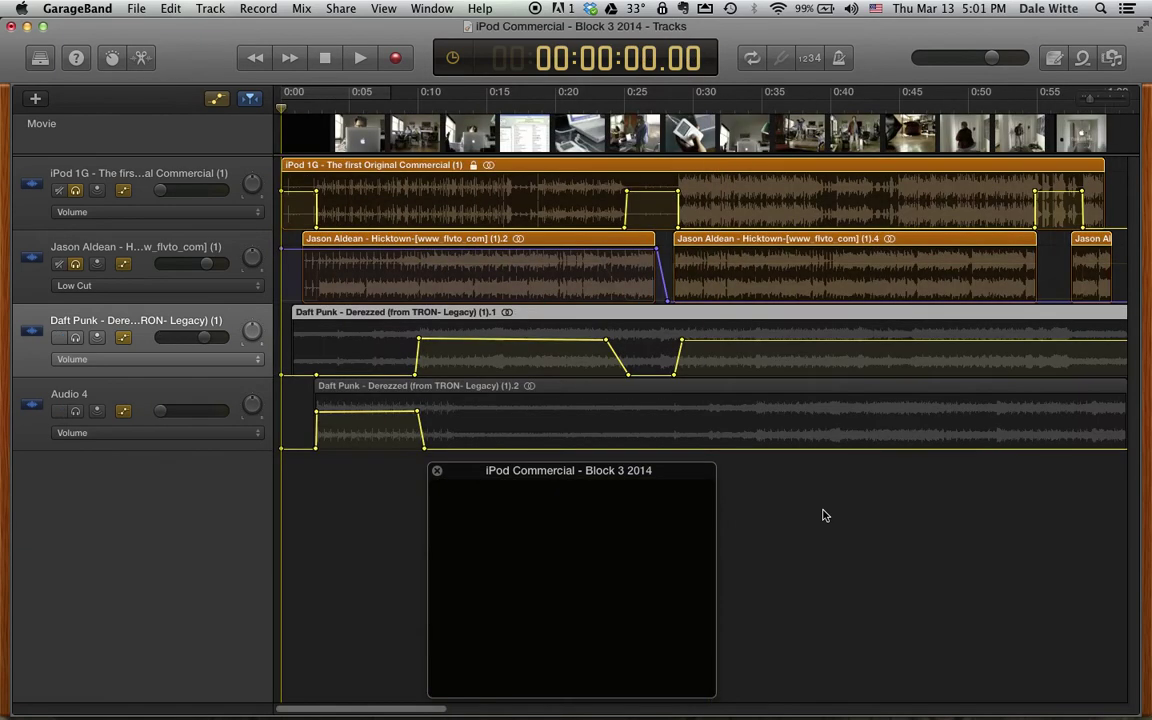
Hide GarageBand and minimize the YouTube browser window so Finder shows the Desktop.
key("super+h")
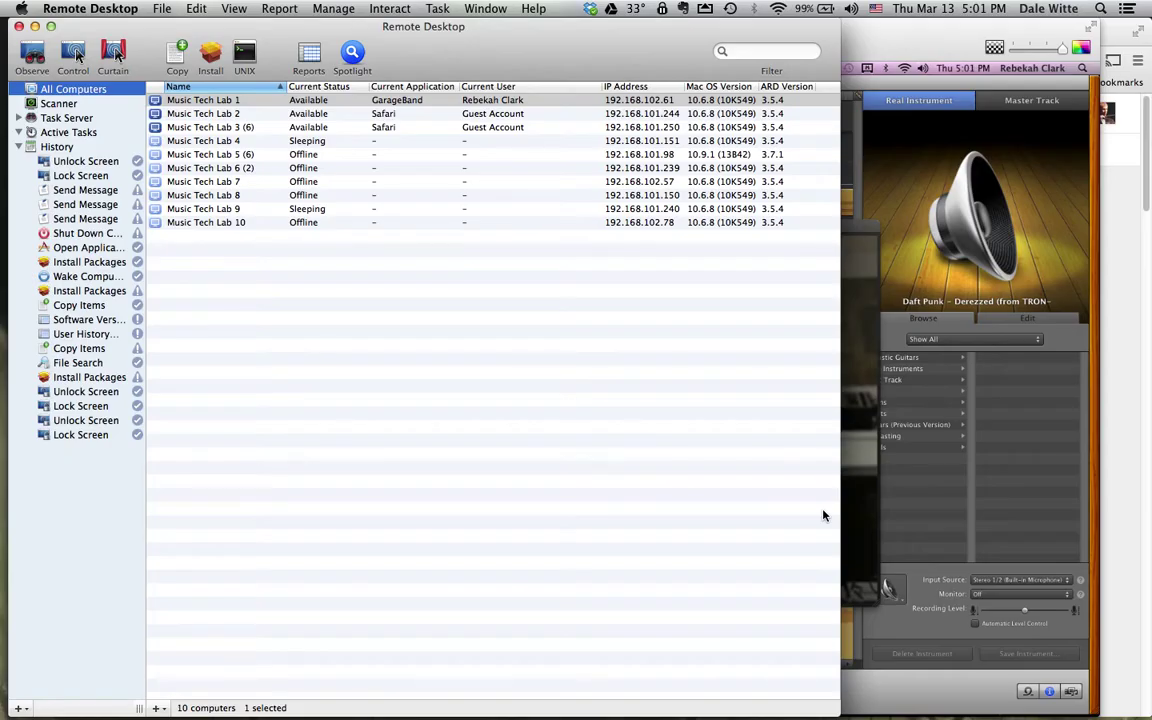
key("super+h")
left_click(823, 515)
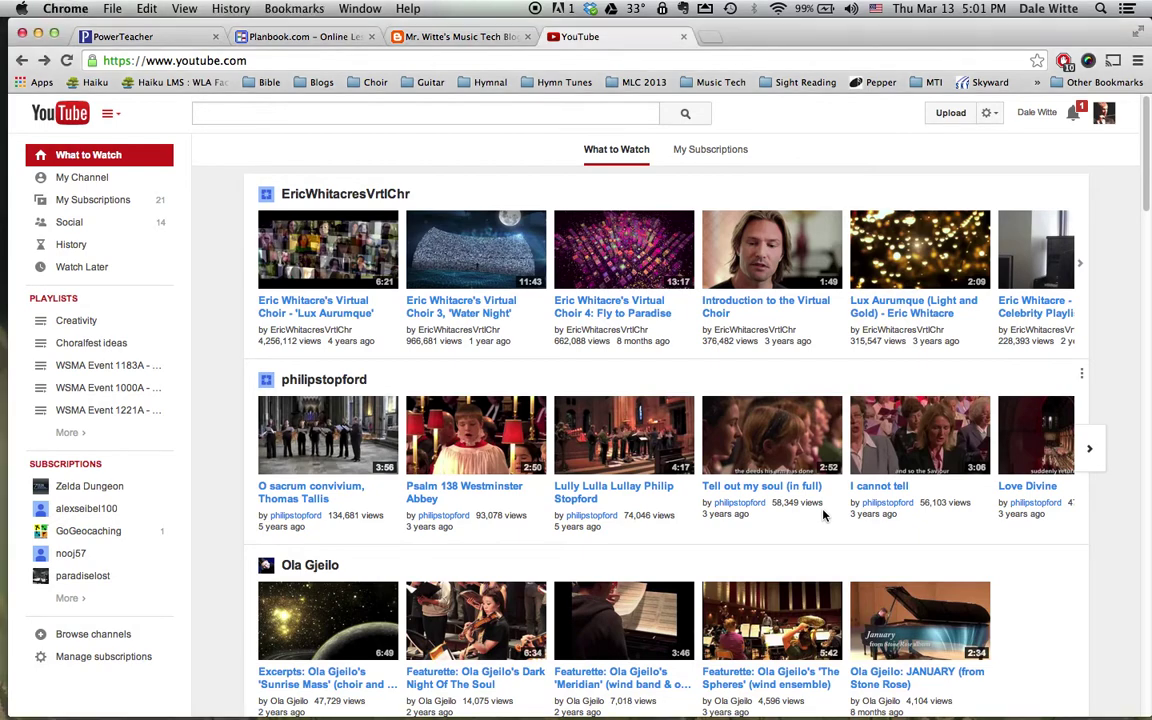
left_click(65, 8)
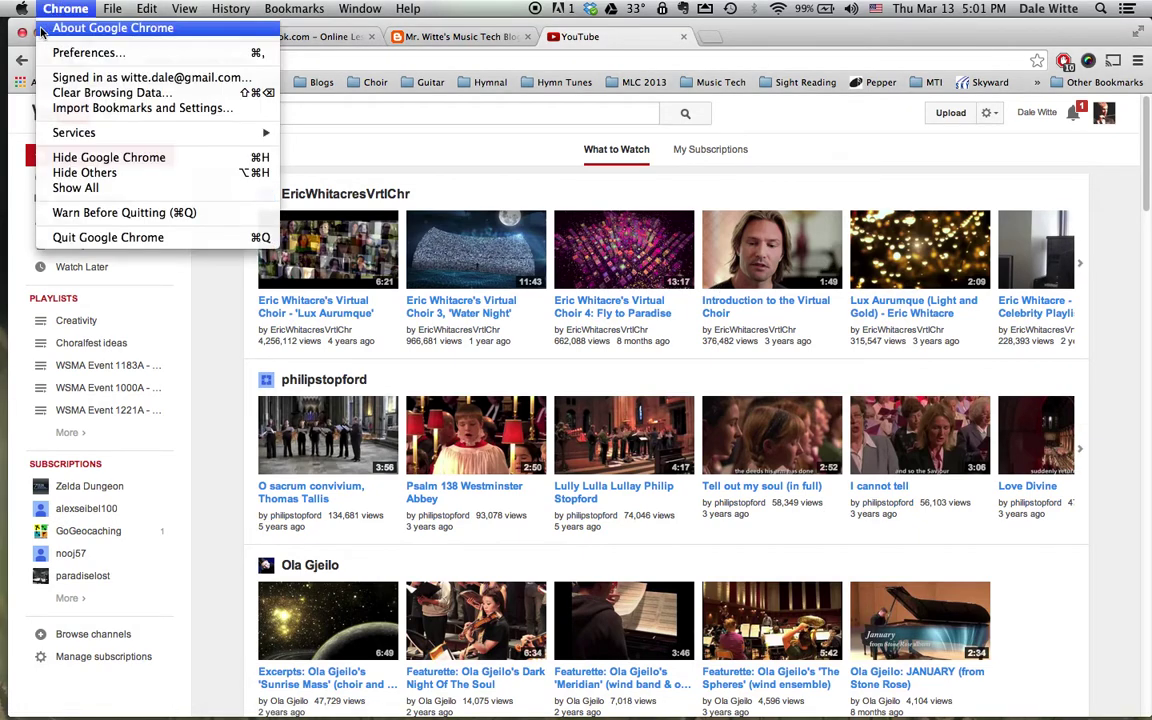
left_click(38, 32)
left_click(41, 32)
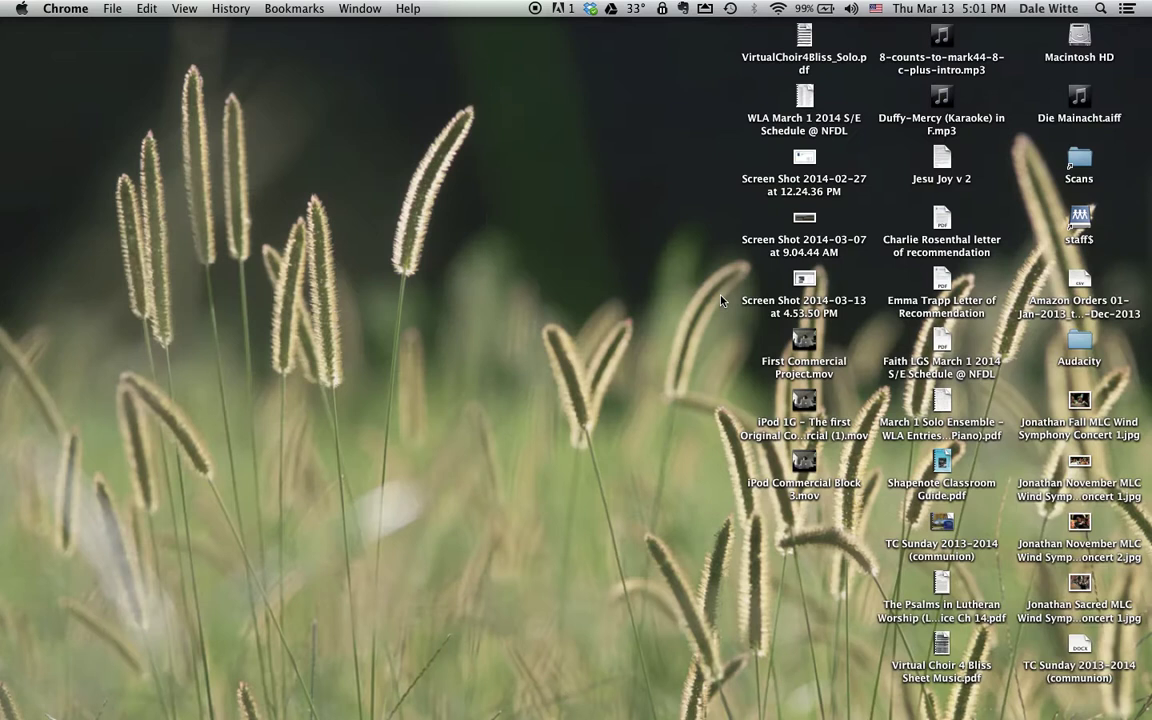
left_click(713, 424)
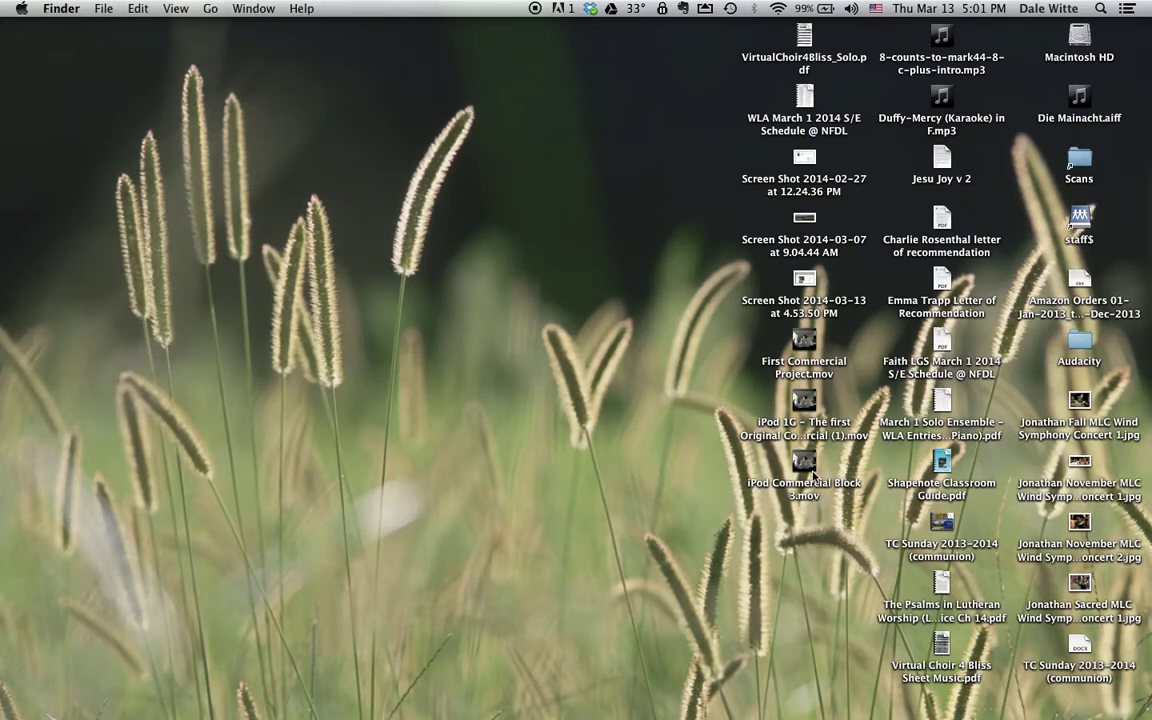
Open First Commercial Project.mov in QuickTime Player and replay its first seconds from the start.
double_click(810, 345)
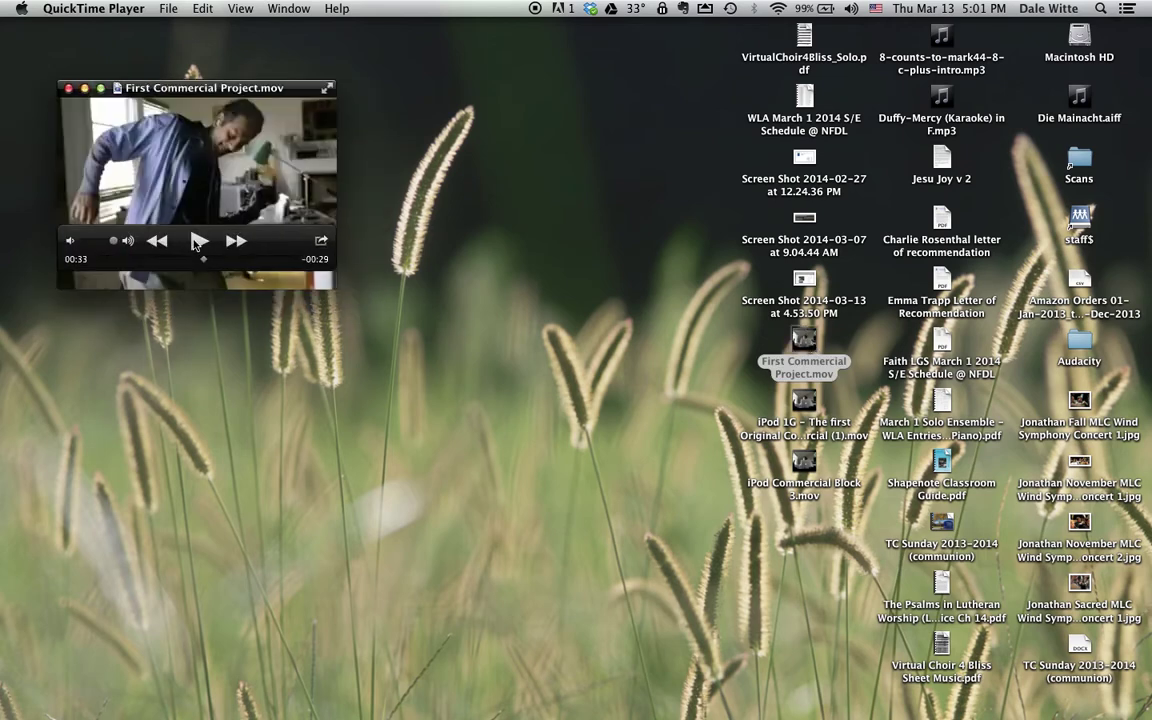
left_click(199, 242)
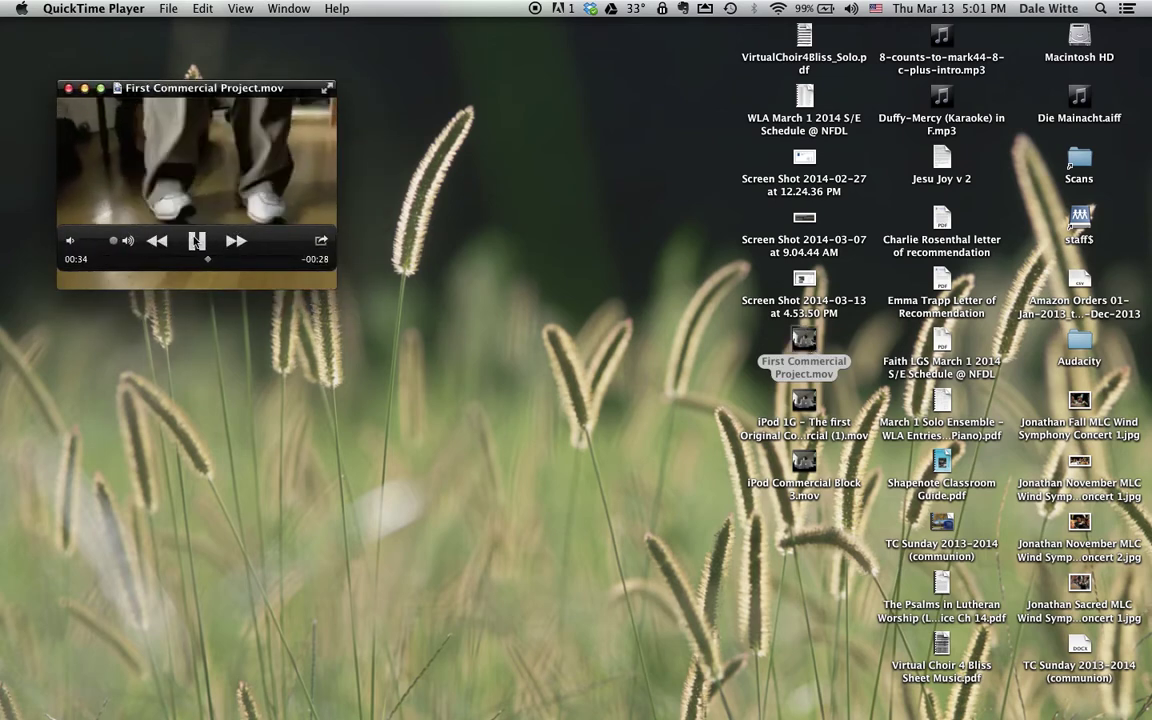
left_click(199, 242)
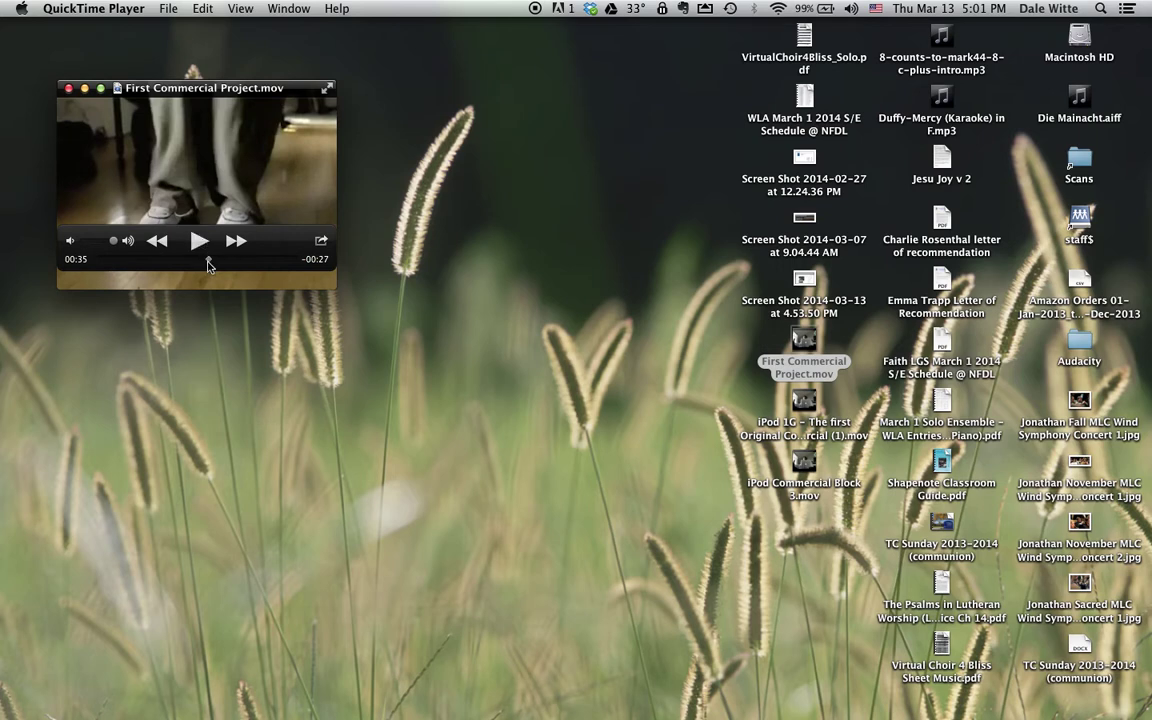
left_click_drag(207, 258, 21, 262)
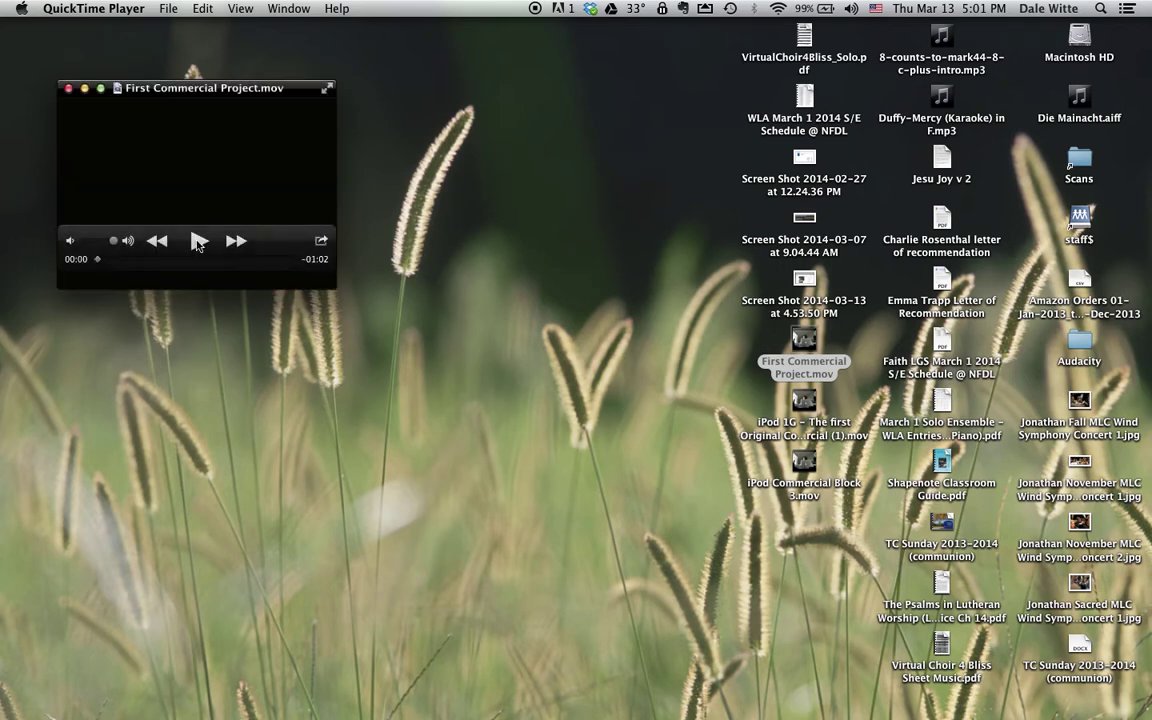
left_click(198, 242)
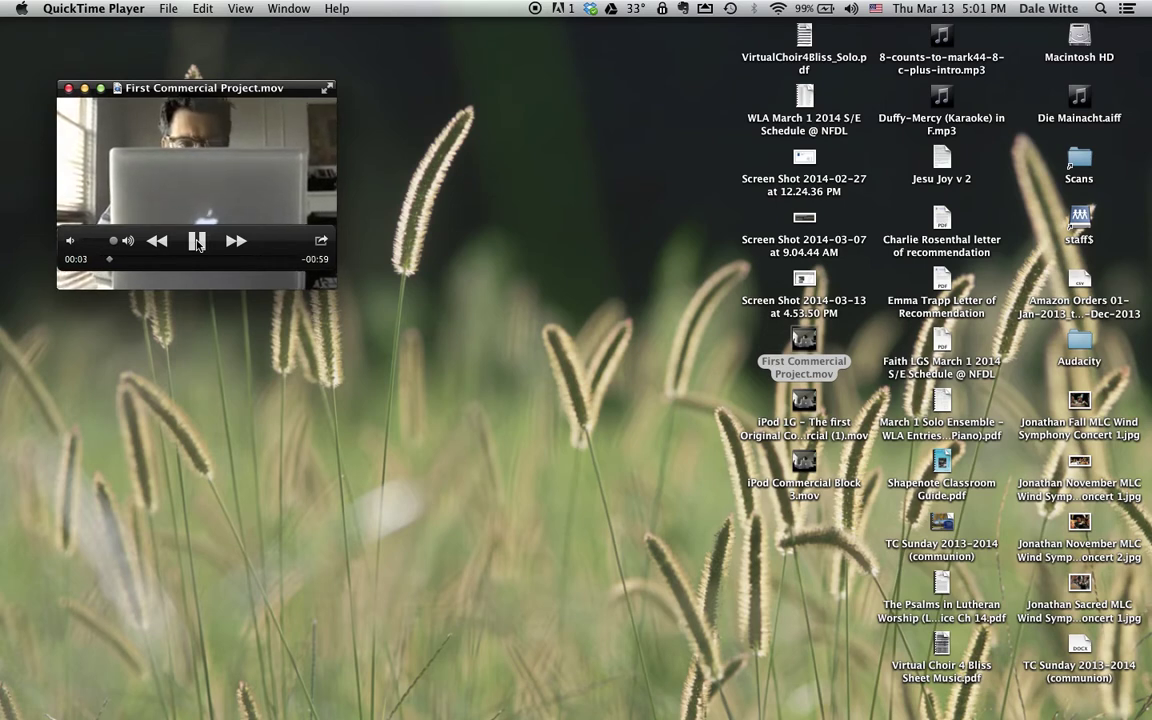
left_click(198, 242)
Restore the minimized YouTube window and go to its video upload page.
key("super+Tab")
key("super+Tab")
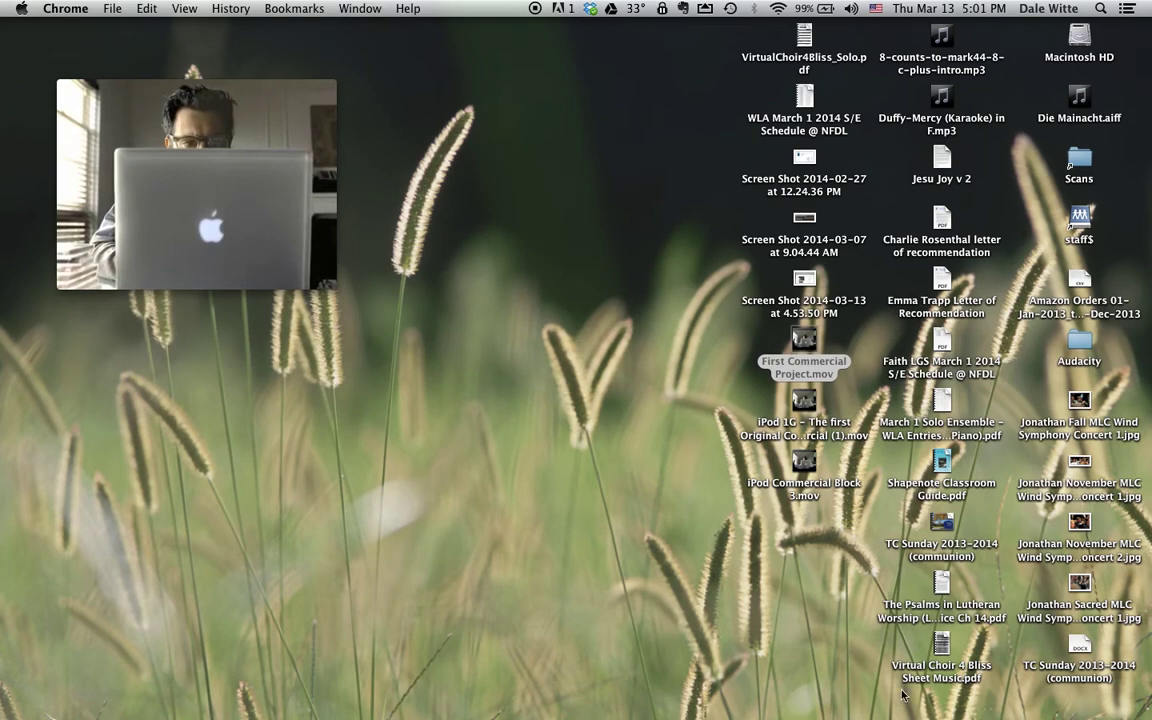
mouse_move(900, 714)
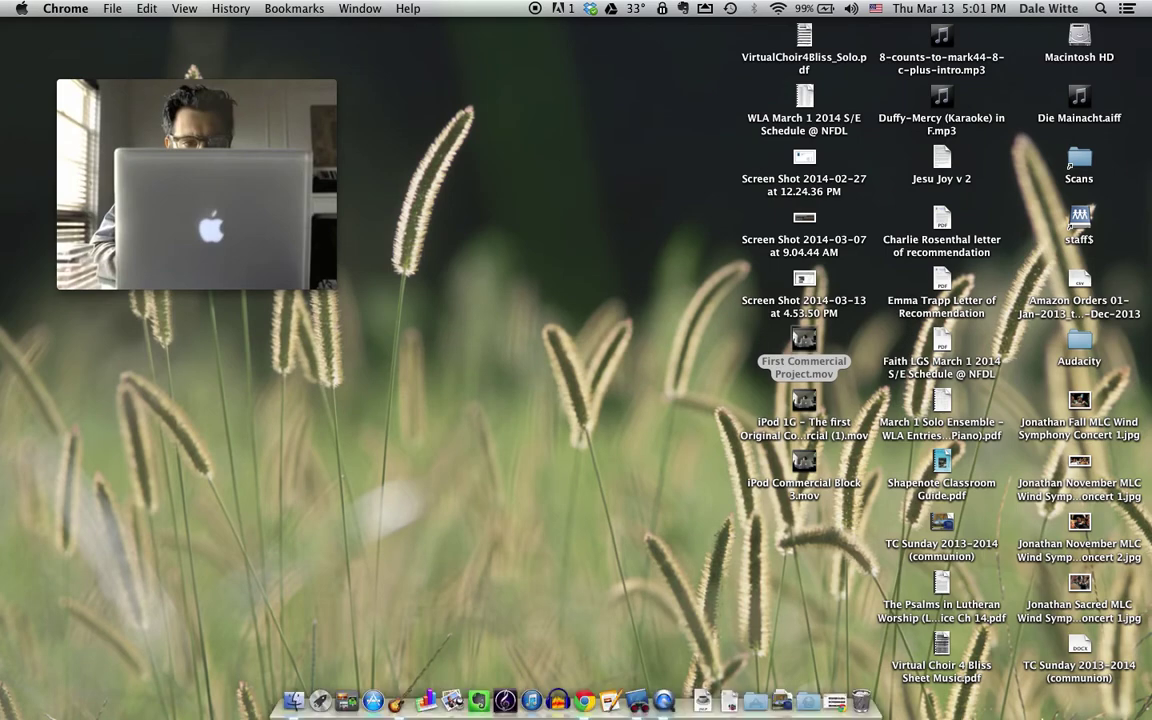
left_click(830, 698)
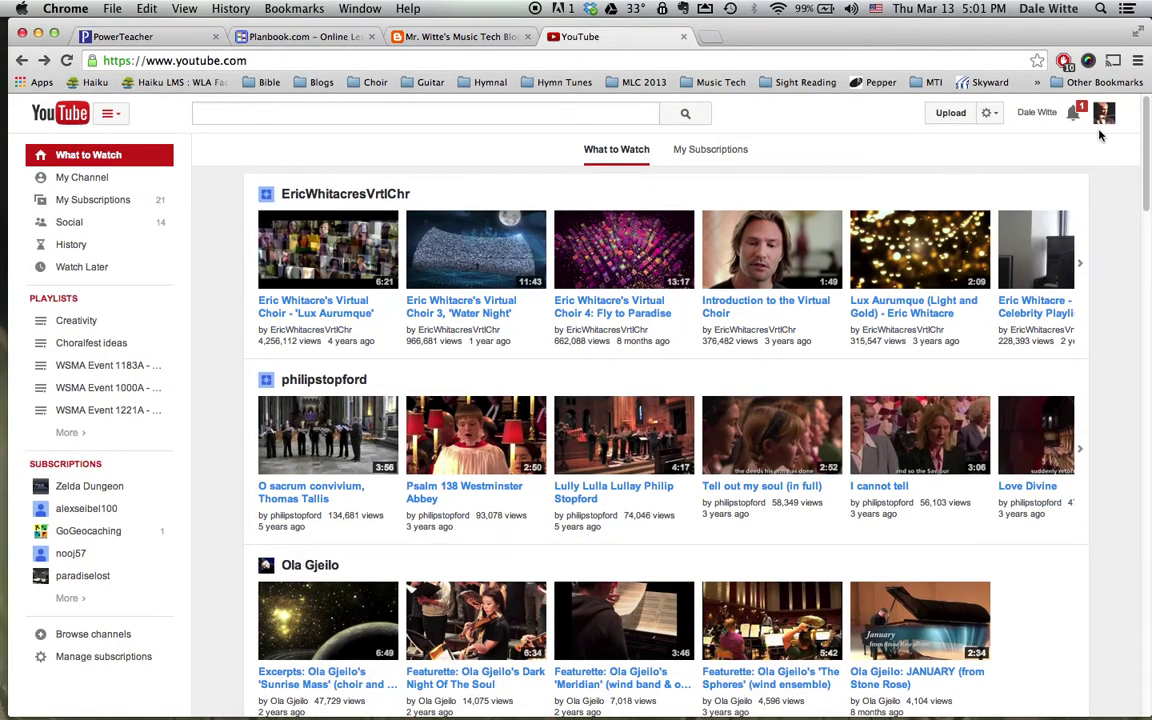
left_click(950, 116)
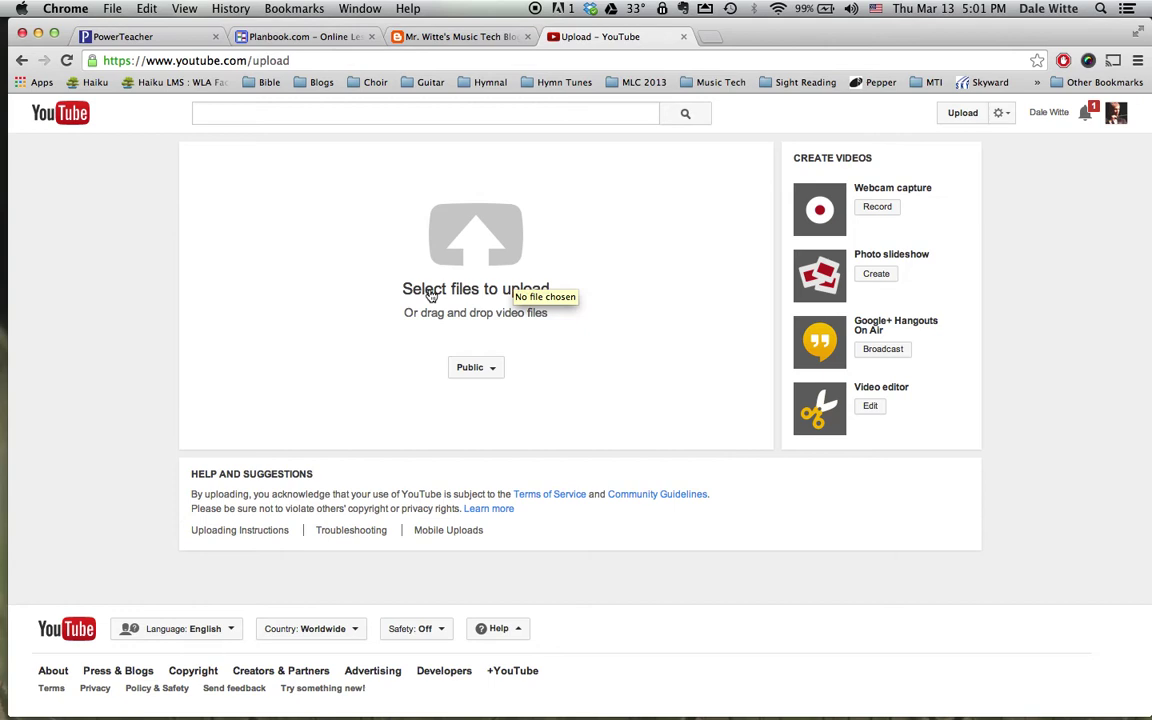
Pick First Commercial Project.mov from the Desktop in list view, sorted newest first.
left_click(476, 232)
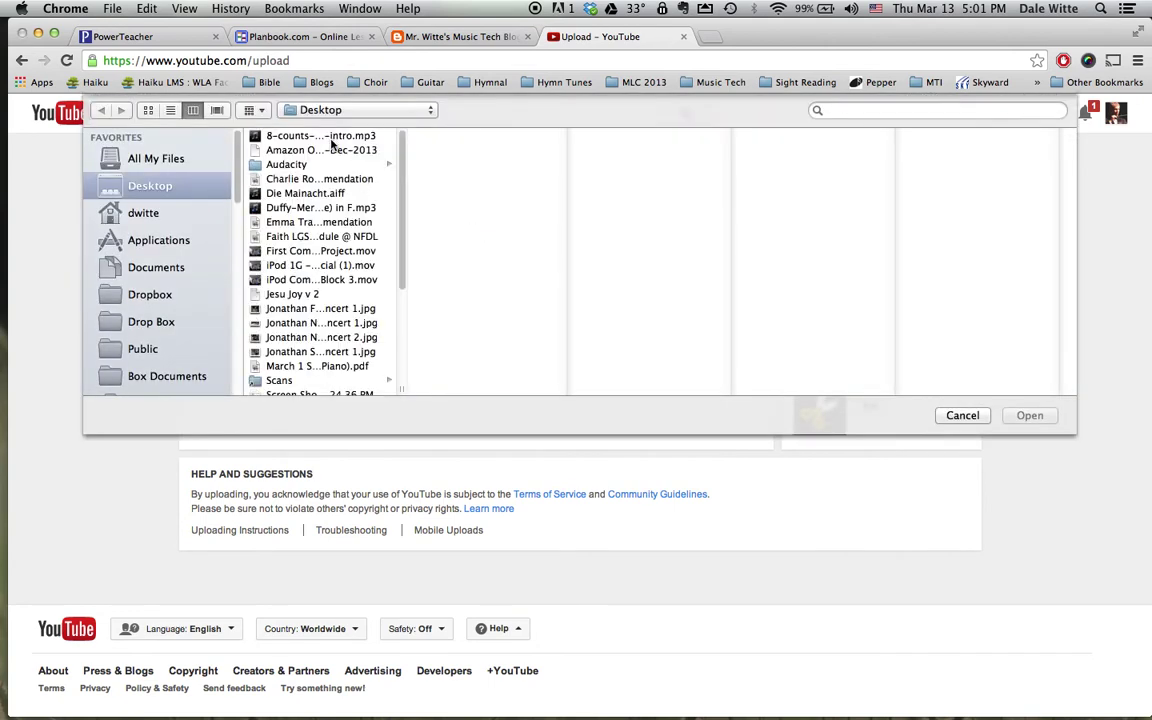
left_click(170, 110)
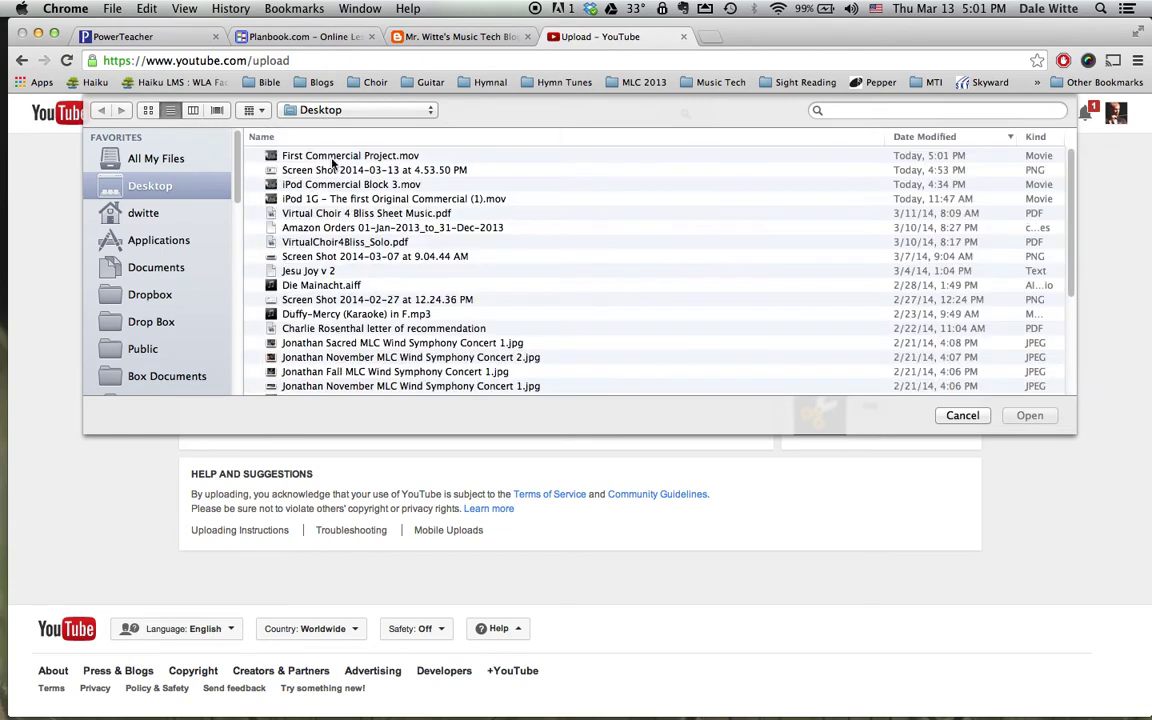
left_click(925, 136)
left_click(935, 137)
left_click(408, 155)
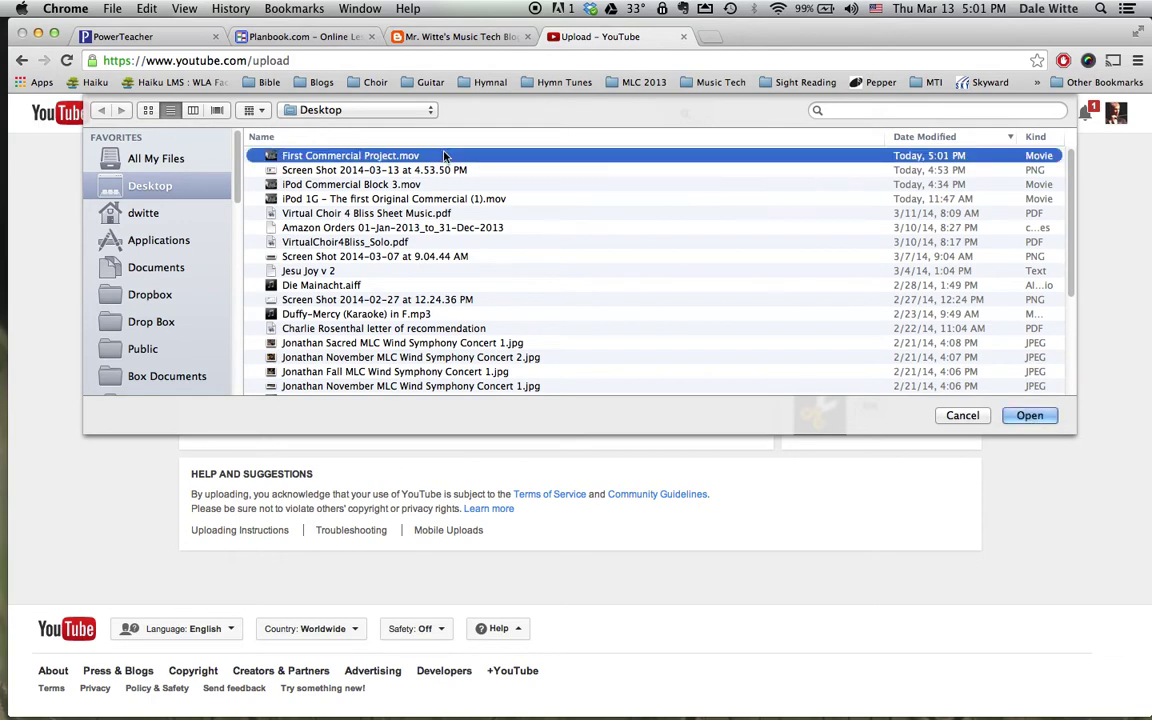
Keep the upload Public and describe it as made in music tech class, linking the blog.
left_click(1030, 415)
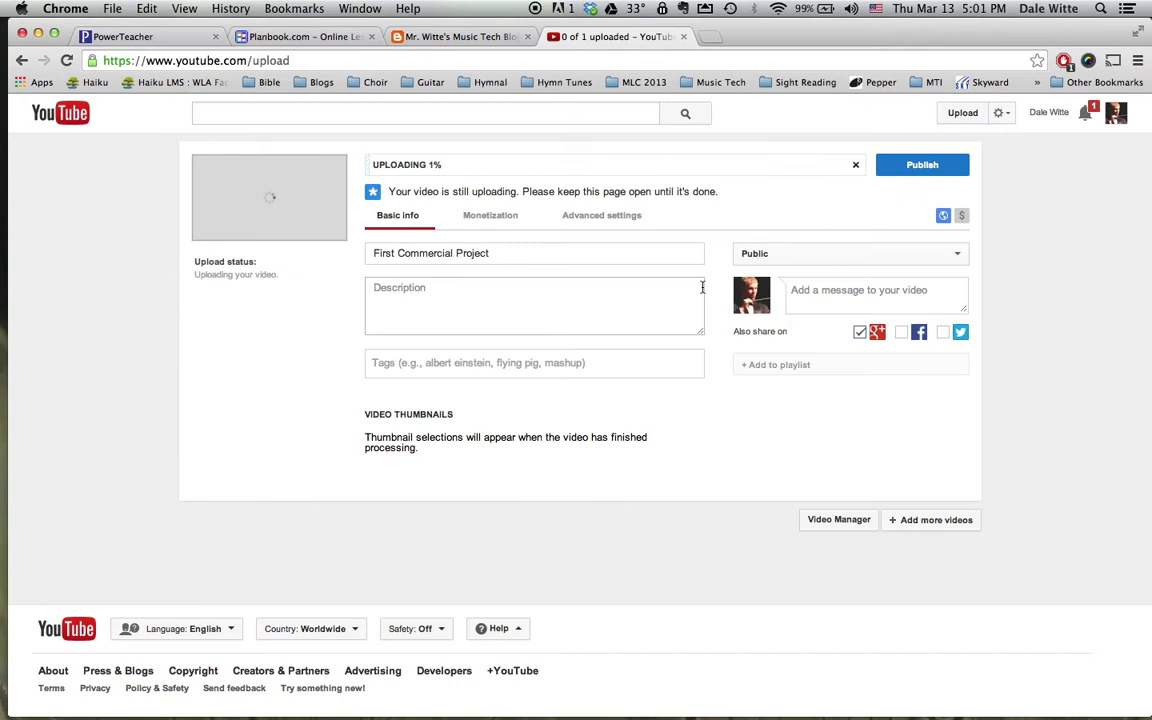
left_click(764, 256)
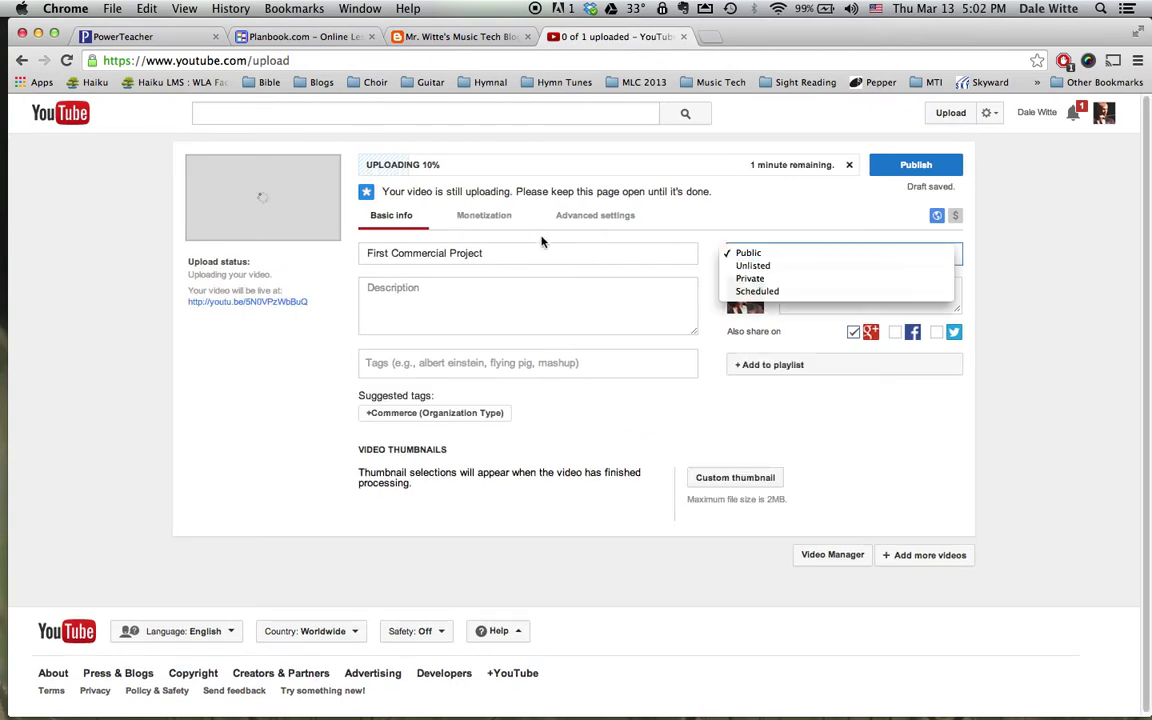
left_click(470, 280)
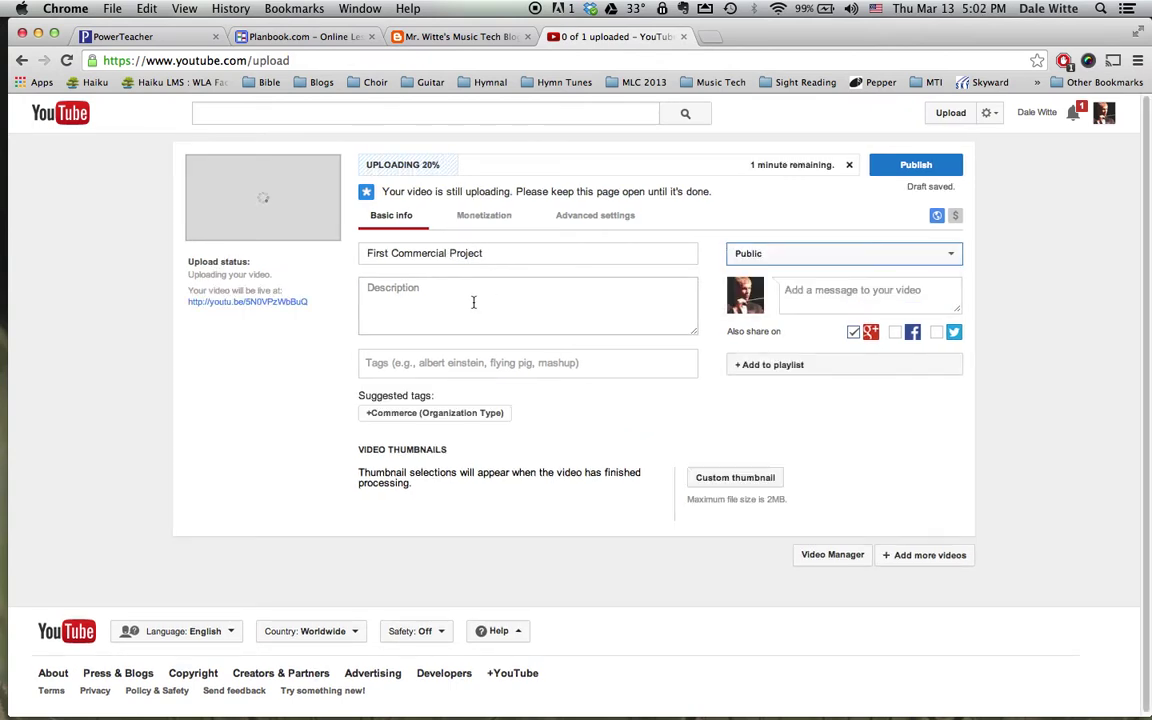
left_click(474, 302)
type("Ol m")
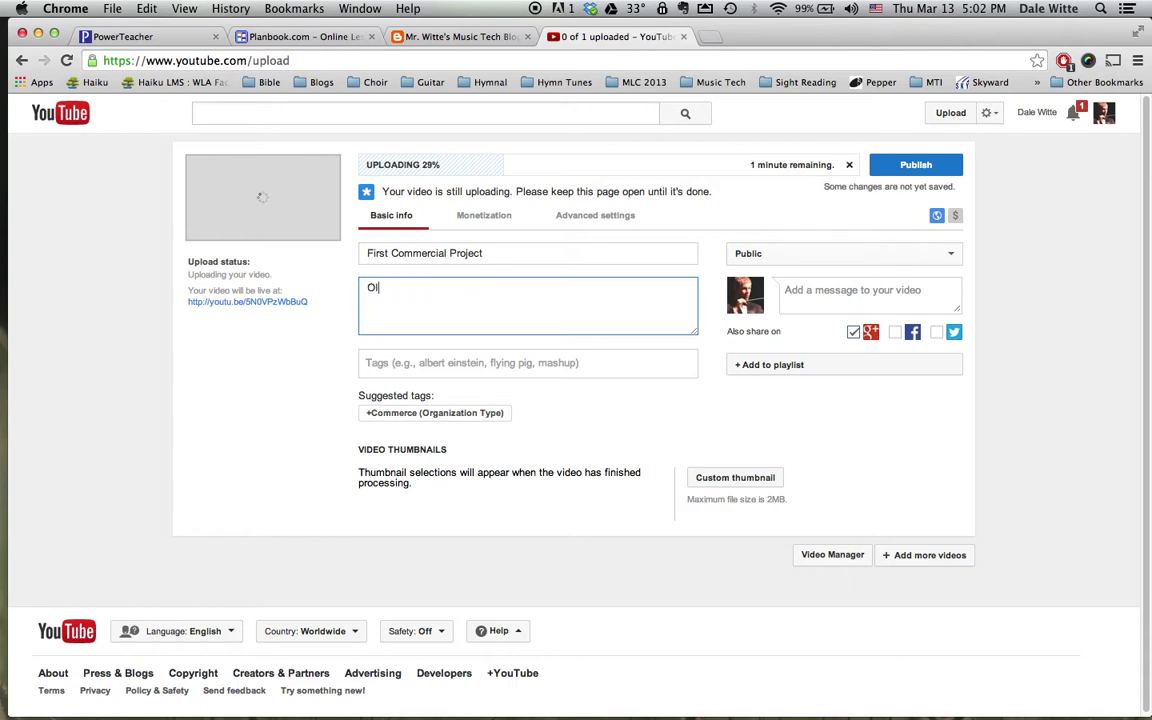
key("BackSpace")
key("BackSpace")
key("BackSpace")
key("BackSpace")
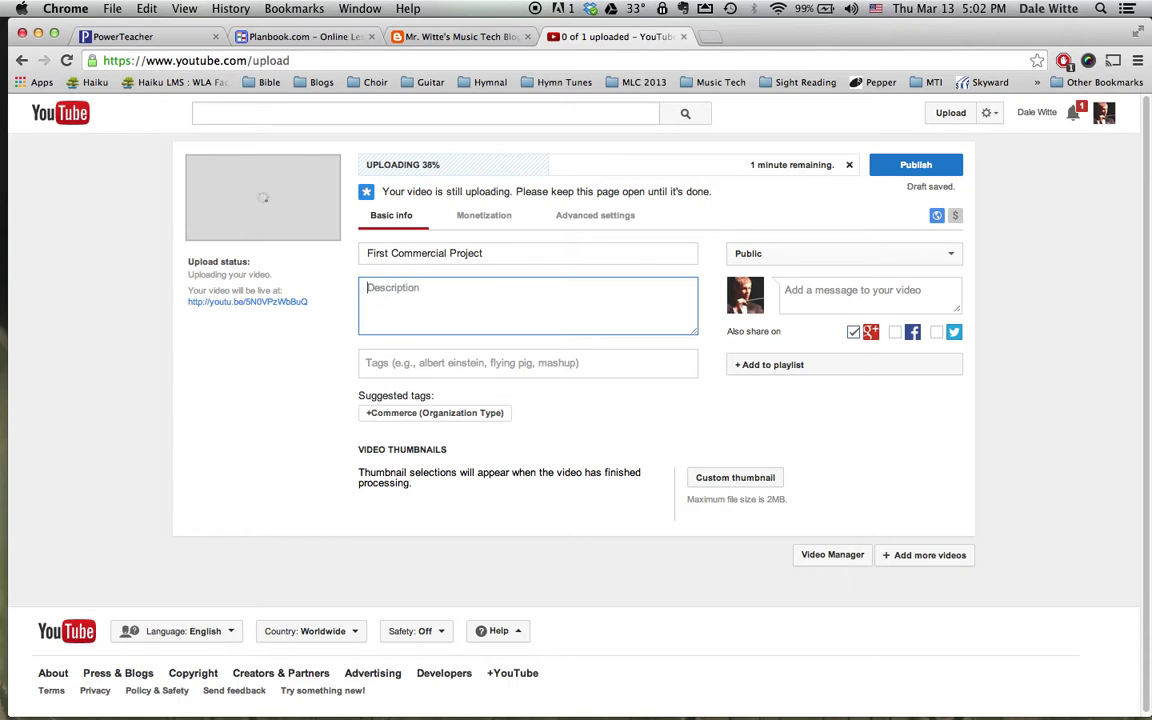
type("I made this in")
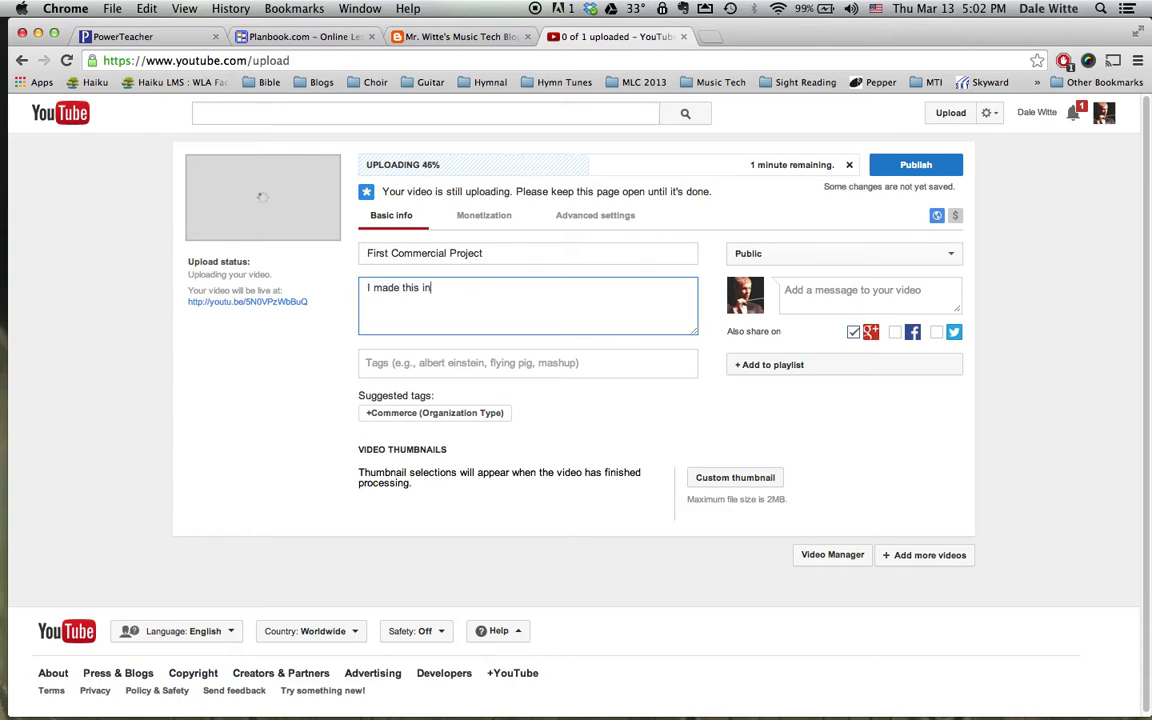
type(" music tech ")
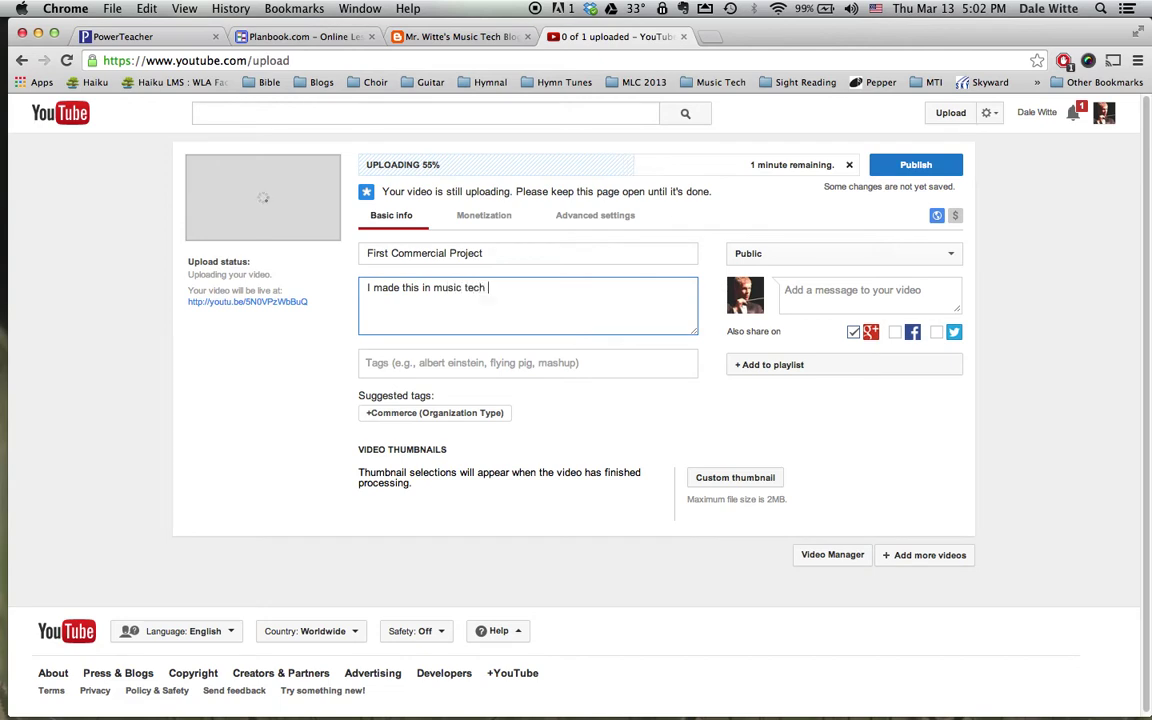
type("class.  Read my blog m")
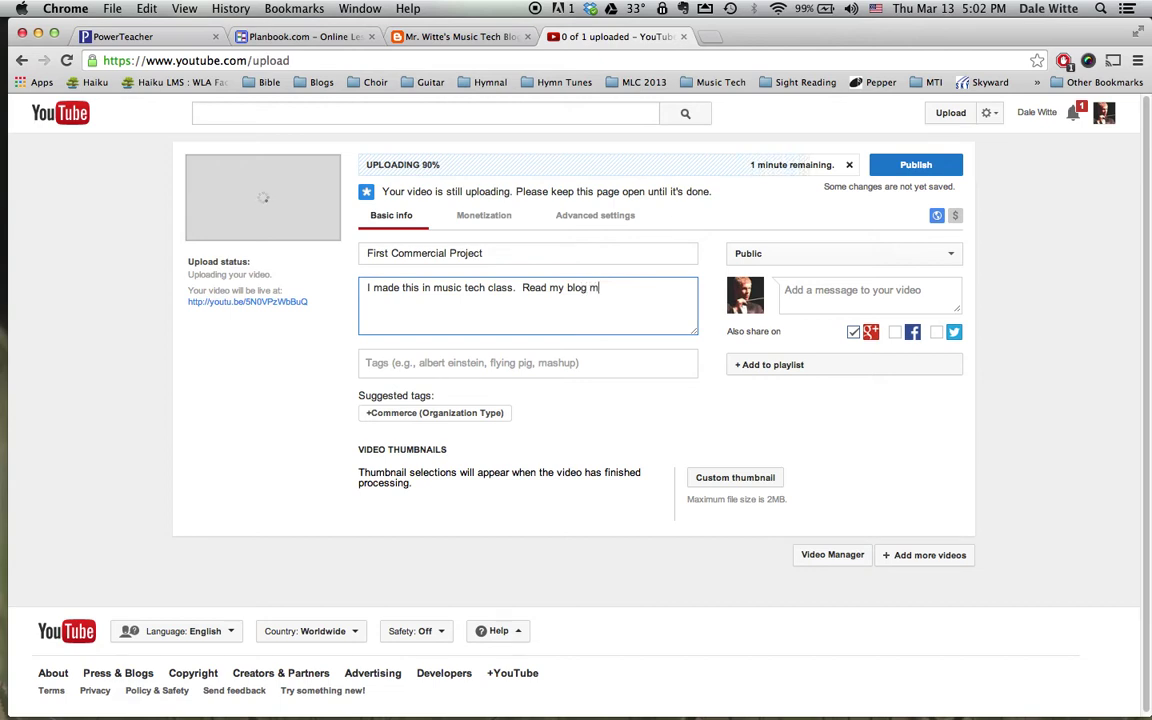
type("rwitte.blogs")
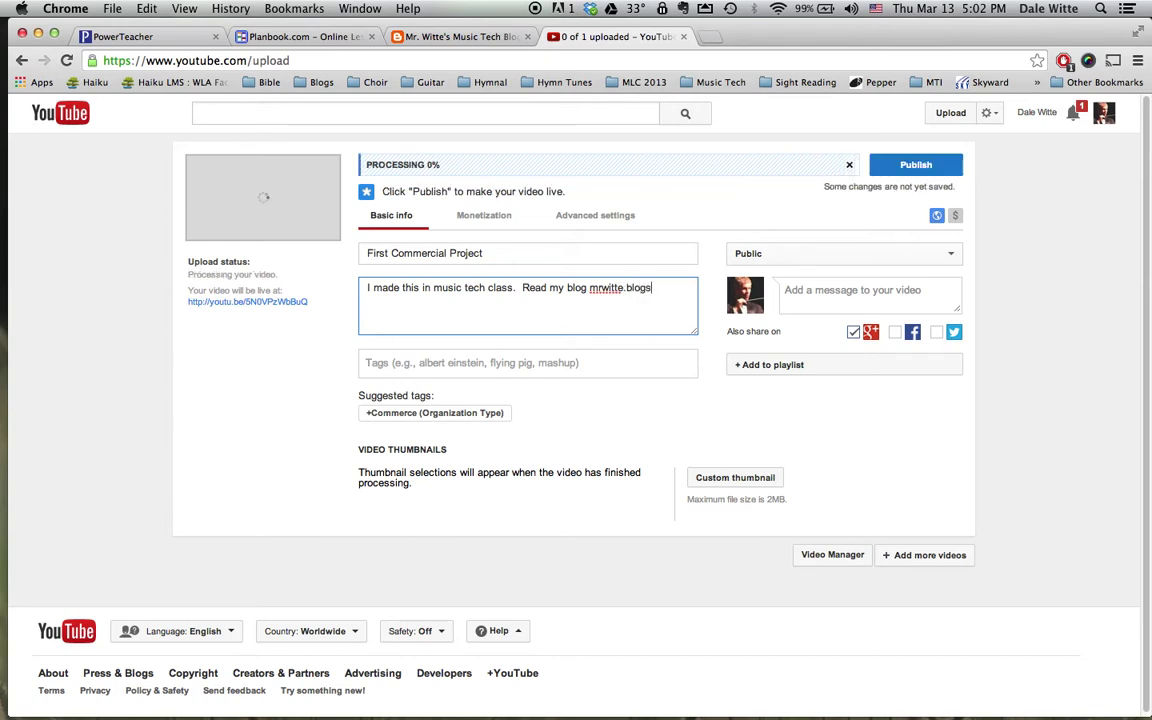
type("pot.com to learn h")
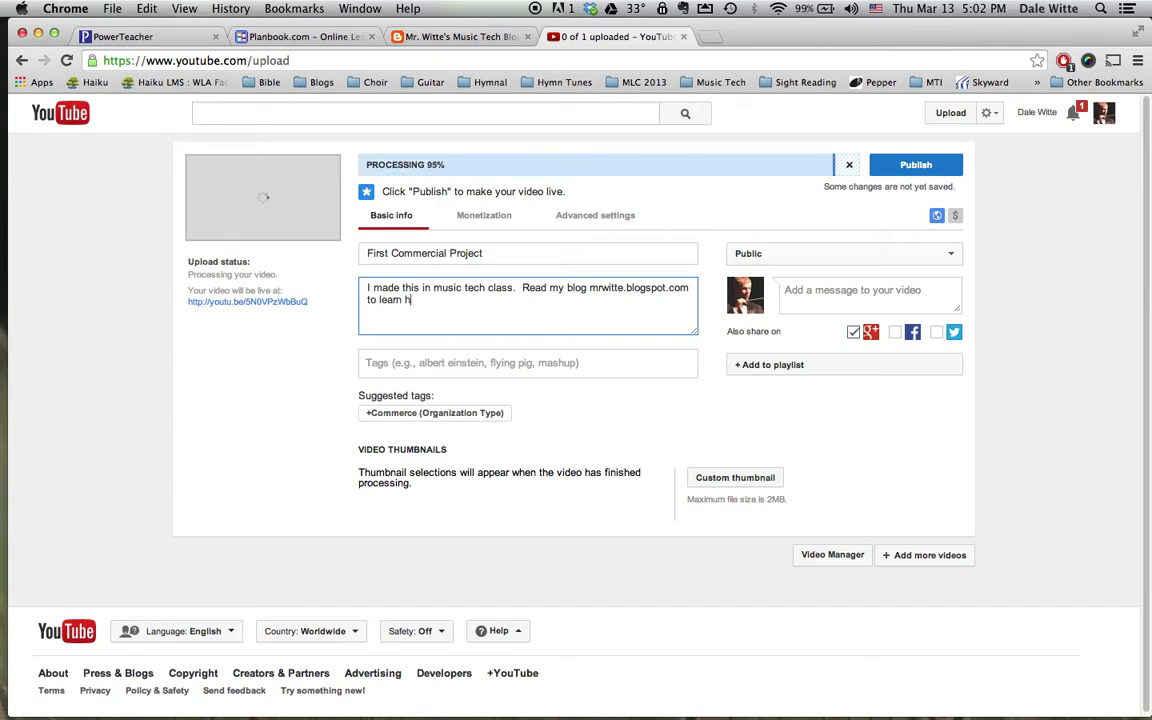
type("ow I did it.")
Add the tag 'music tech' to the video.
left_click(491, 364)
type("music tech")
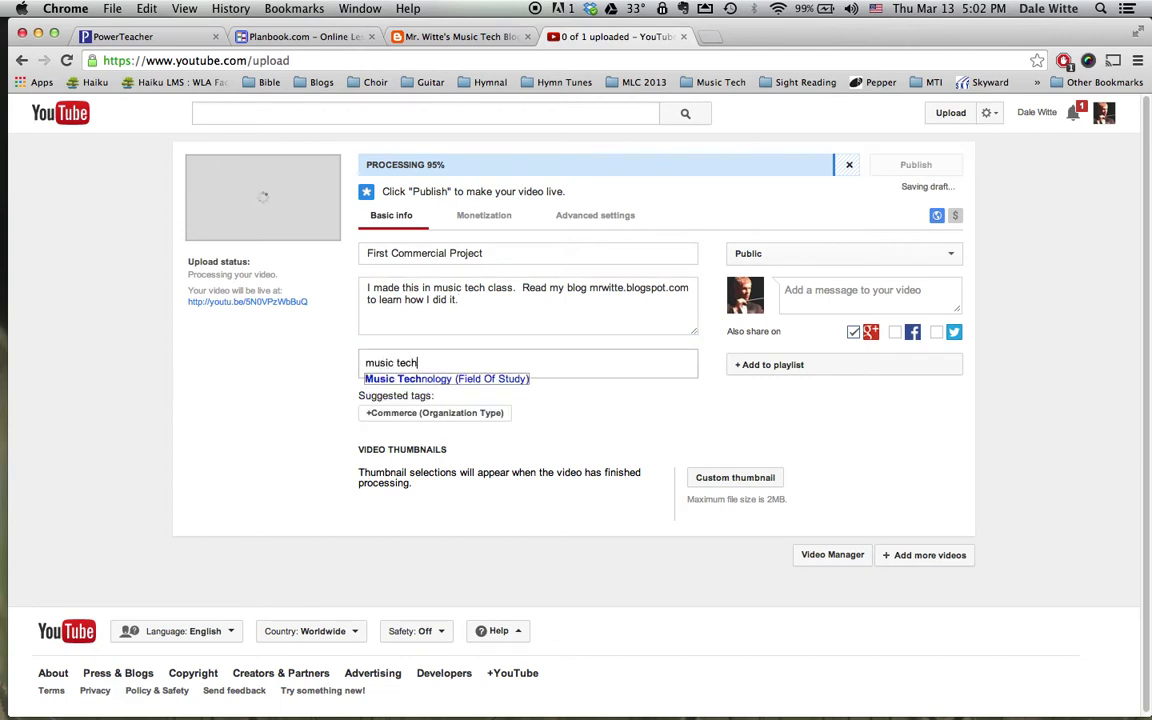
key("comma")
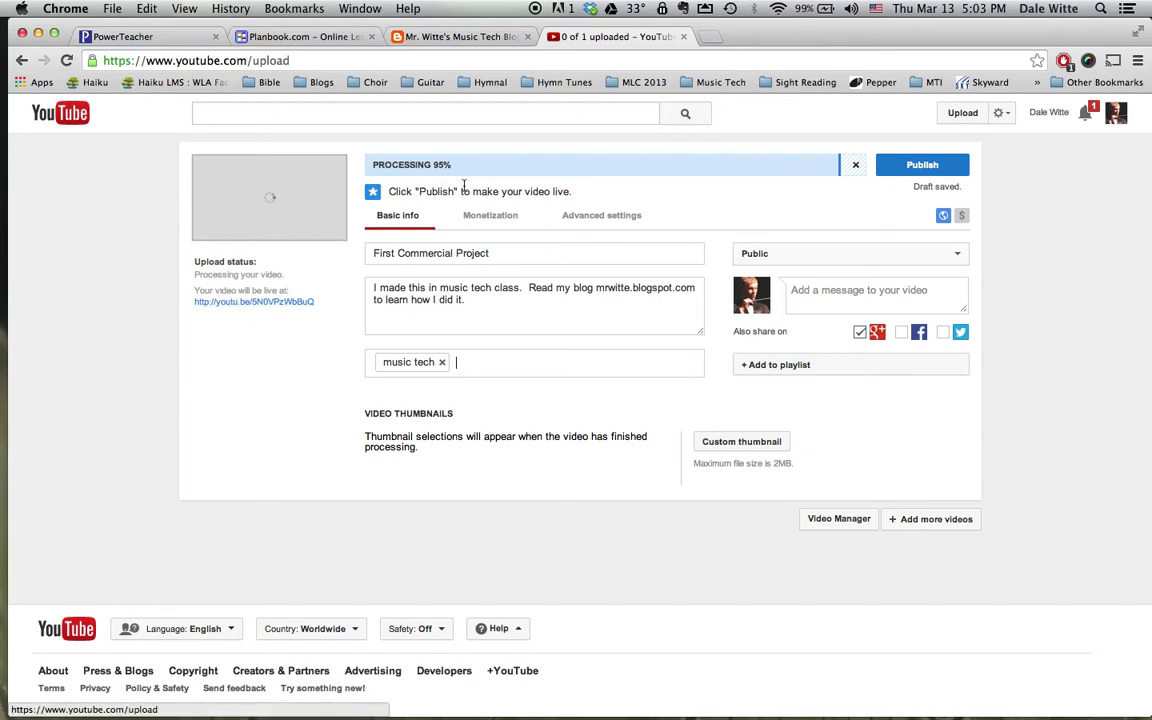
Publish the video, pause it on its watch page, and bring up its sharing options.
left_click(933, 168)
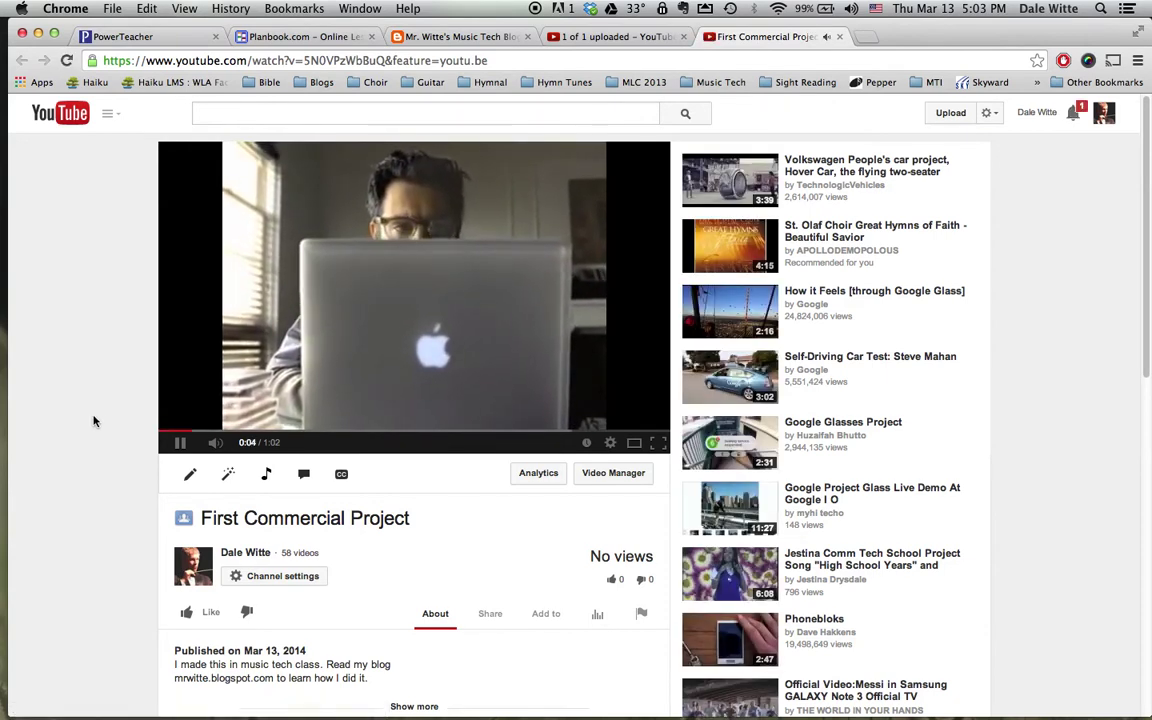
left_click(180, 444)
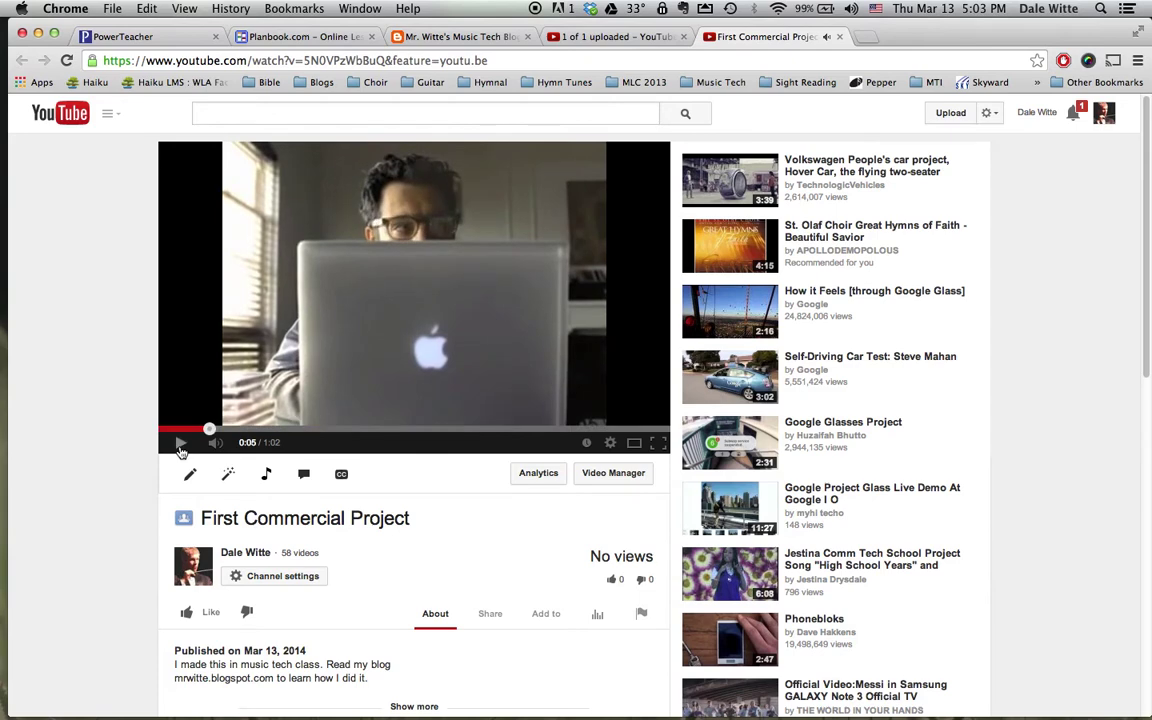
left_click(490, 614)
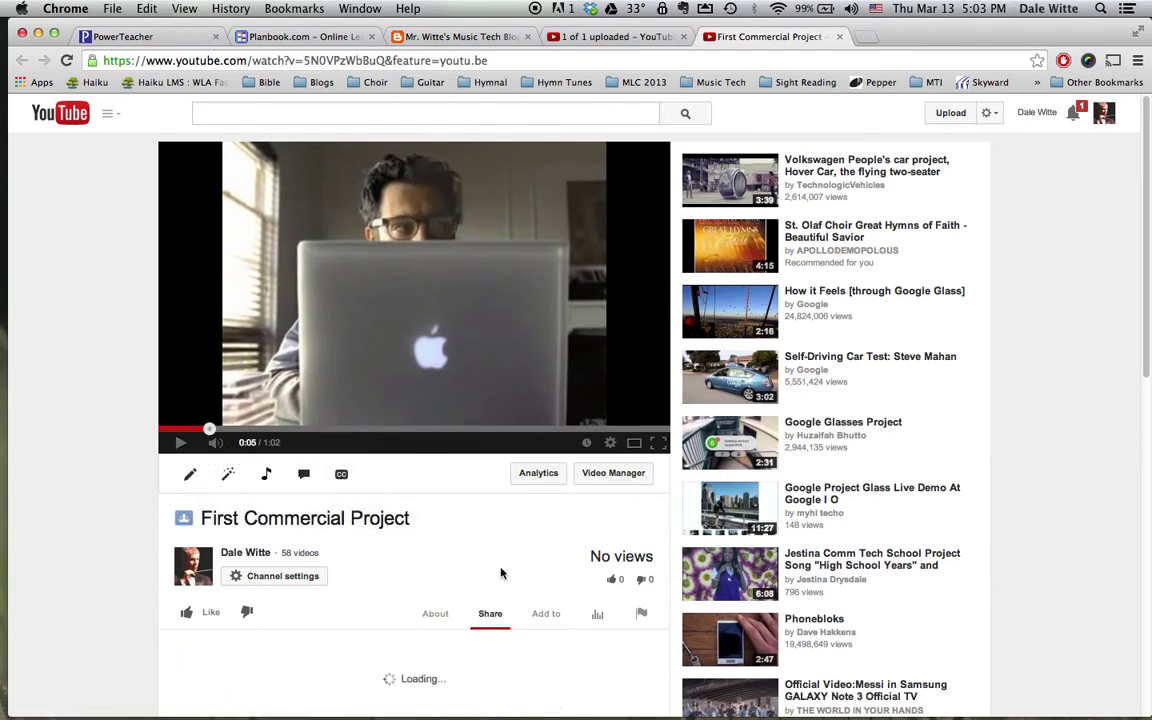
scroll(503, 580, "down", 3)
scroll(500, 574, "down", 1)
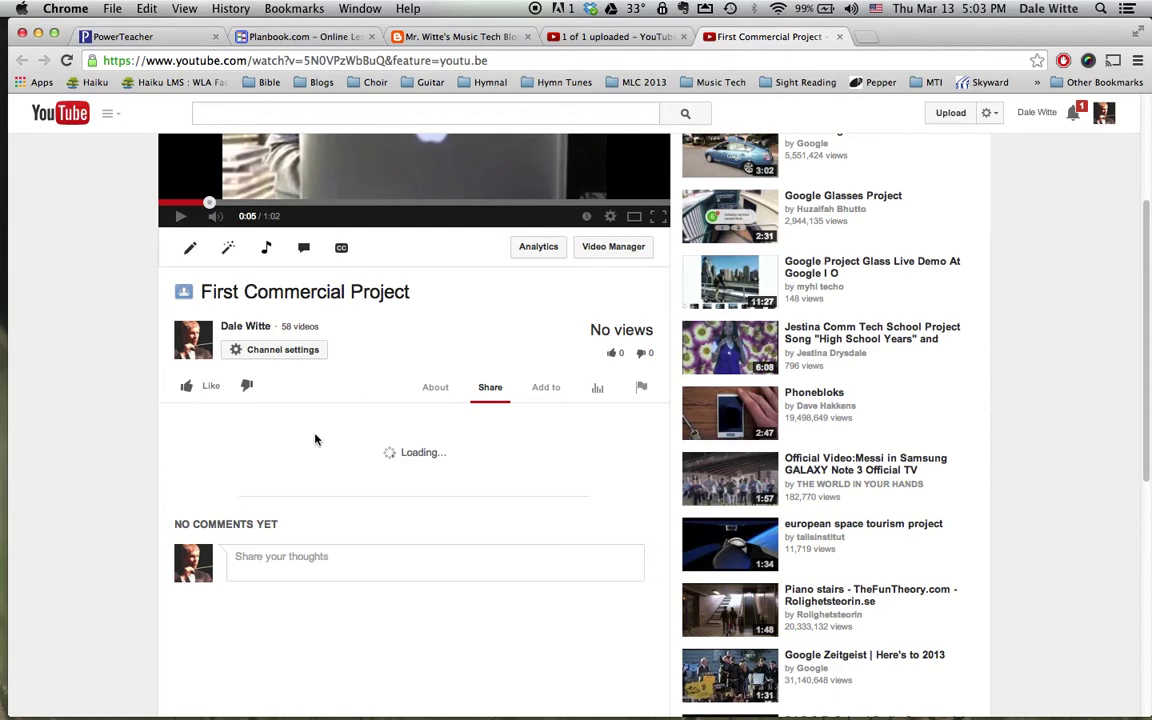
Check the music tech blog tab, then close the upload status tab, keeping the watch page.
left_click(420, 36)
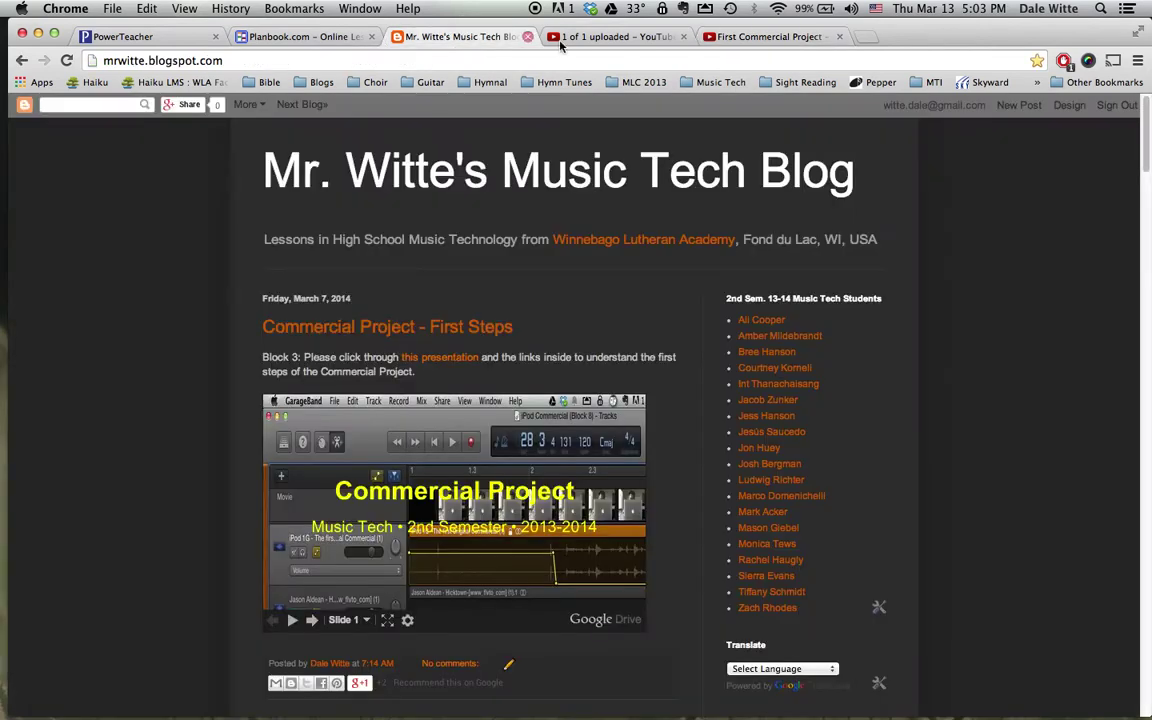
left_click(631, 36)
left_click(764, 36)
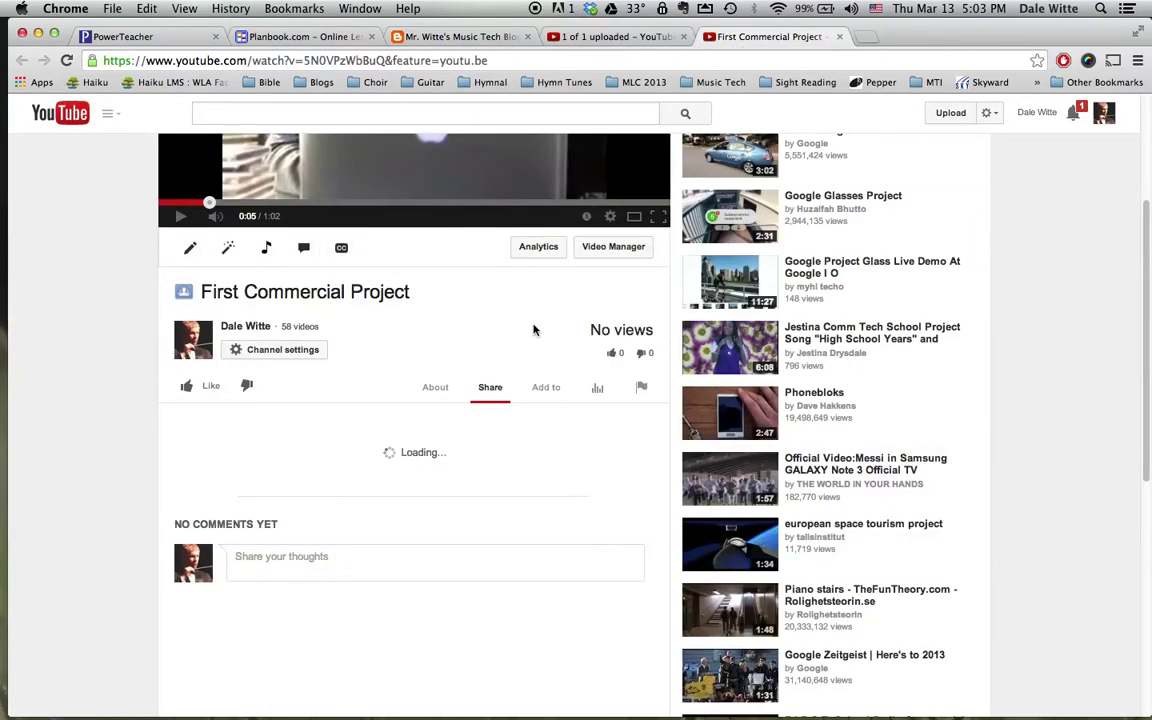
scroll(535, 327, "up", 2)
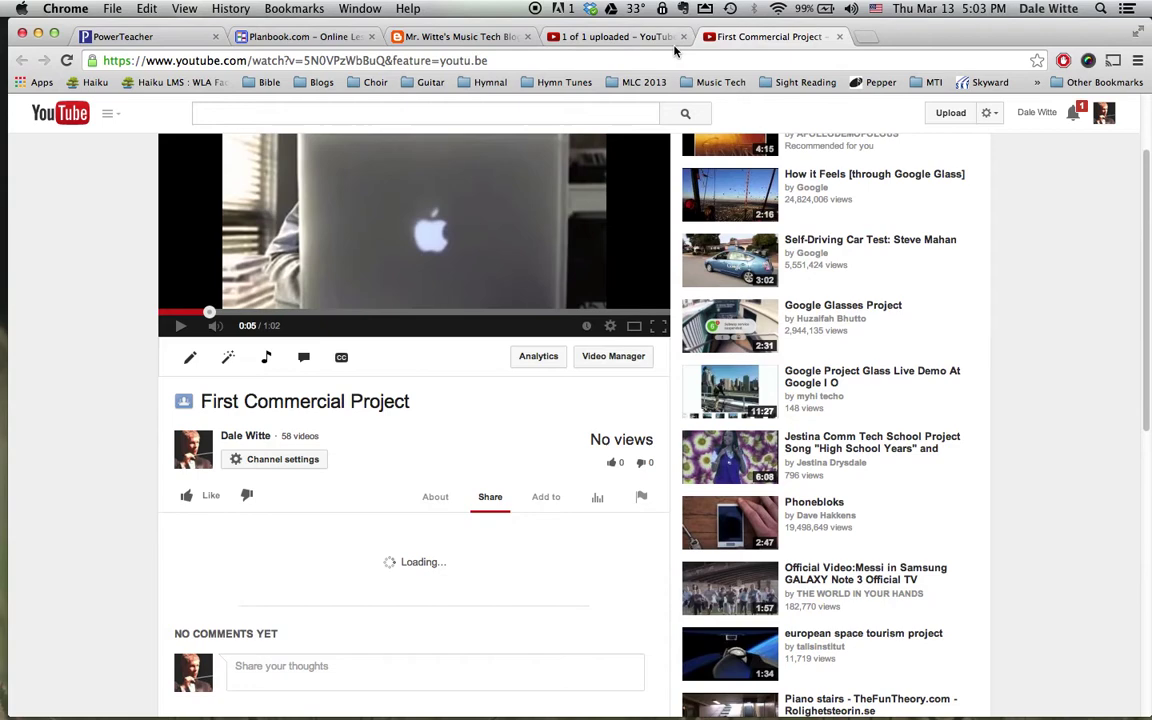
left_click(683, 36)
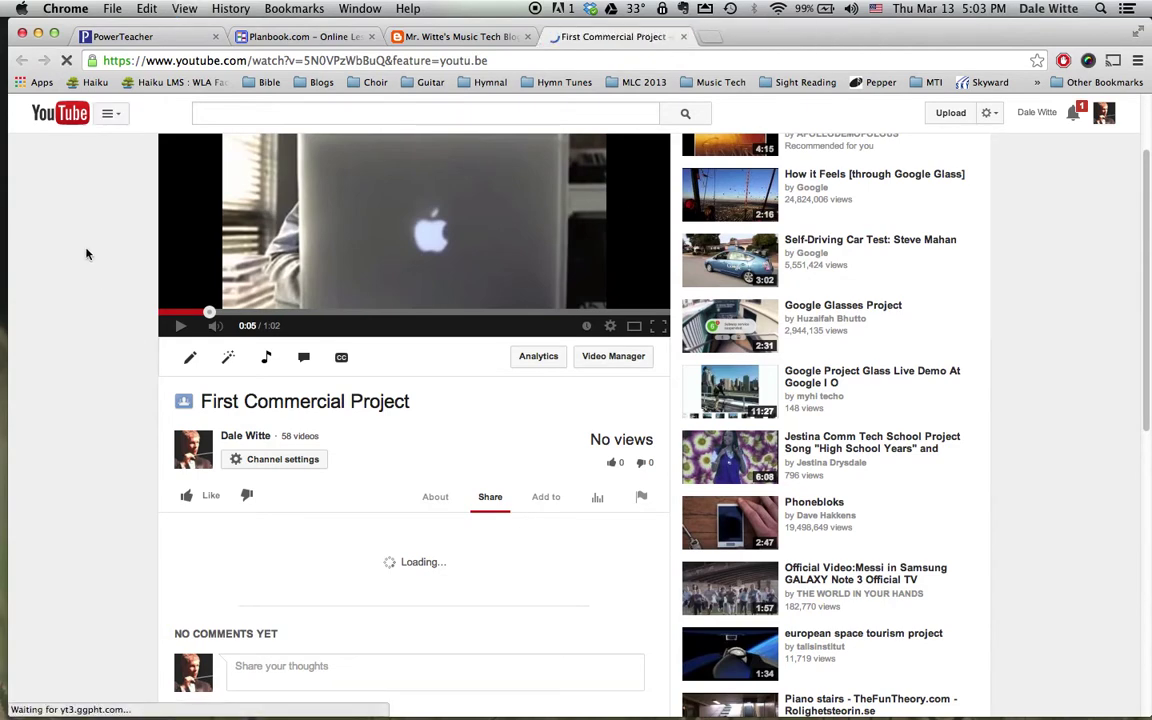
scroll(86, 254, "down", 3)
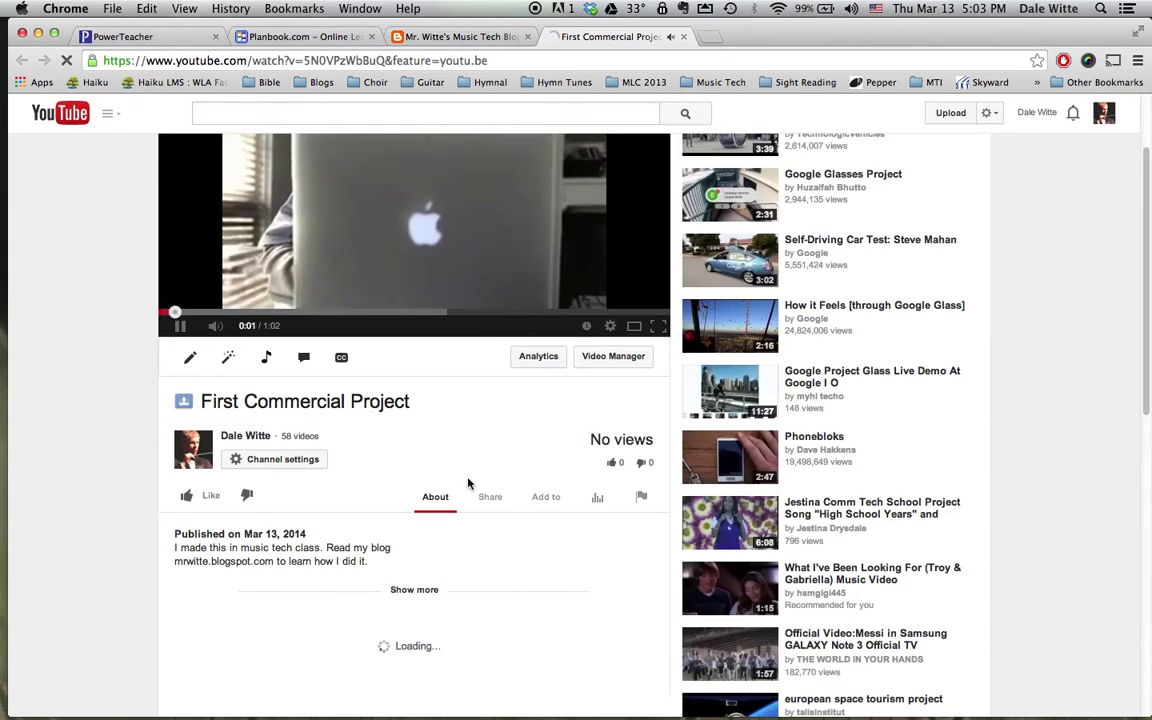
Select all of the video's iframe embed code under Share > Embed, then go to the blog tab.
left_click(488, 498)
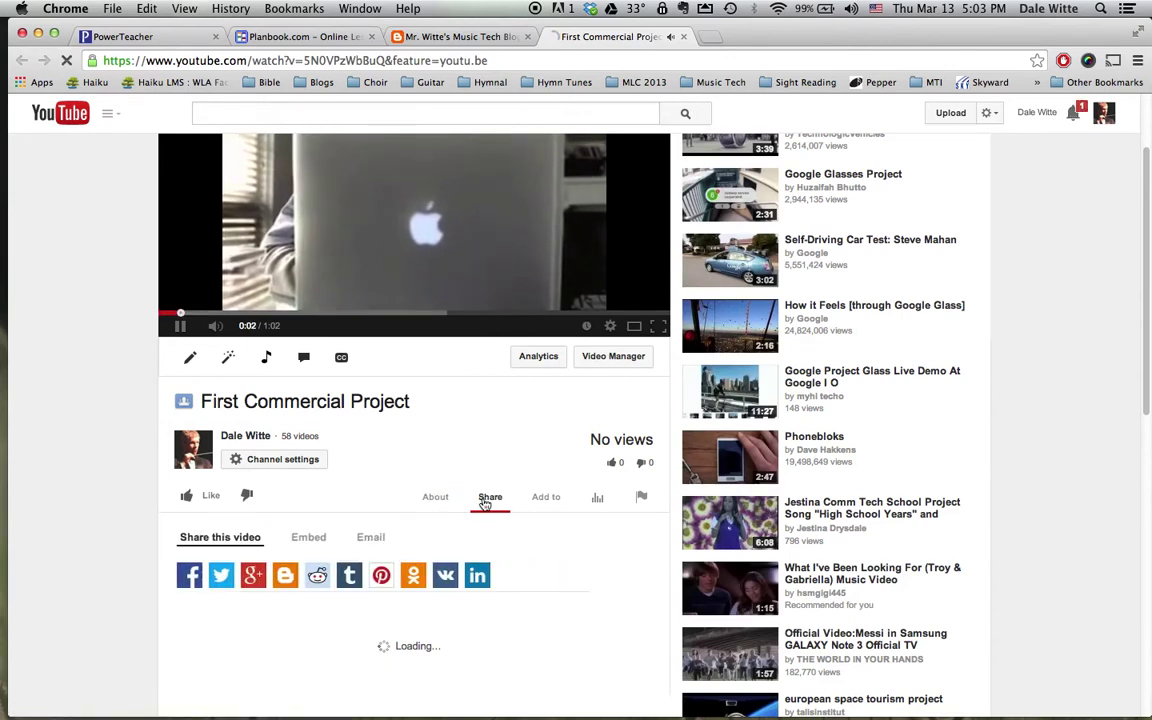
left_click(303, 548)
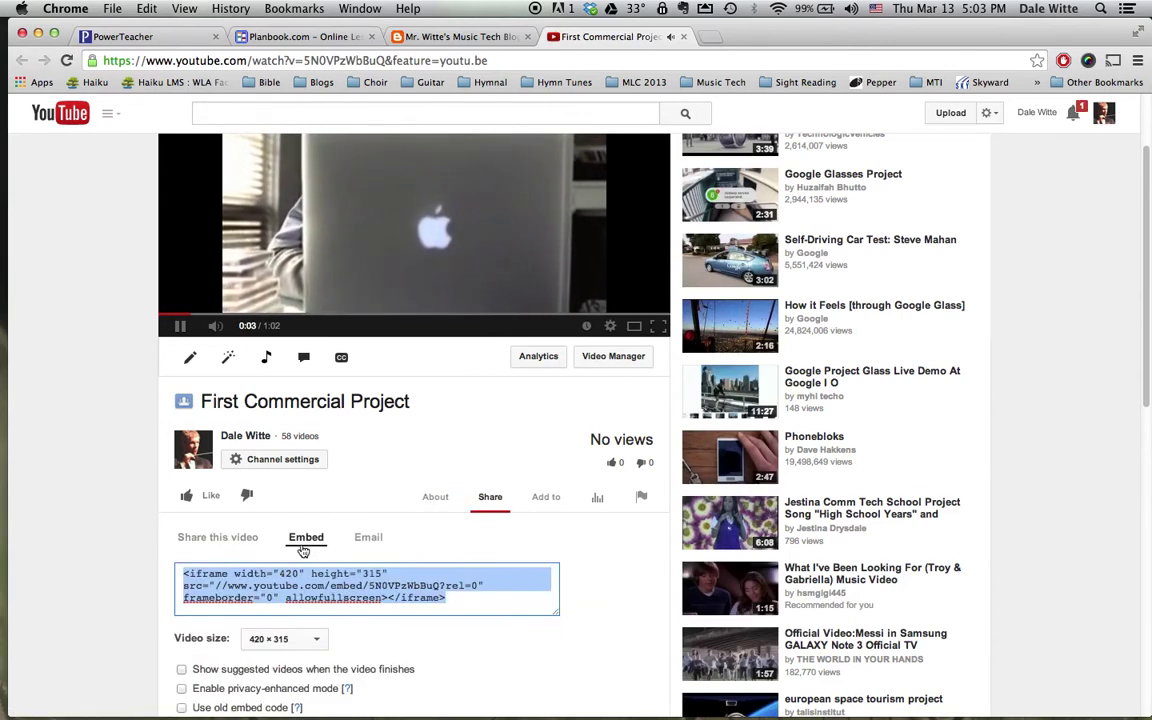
left_click(181, 327)
left_click(445, 598)
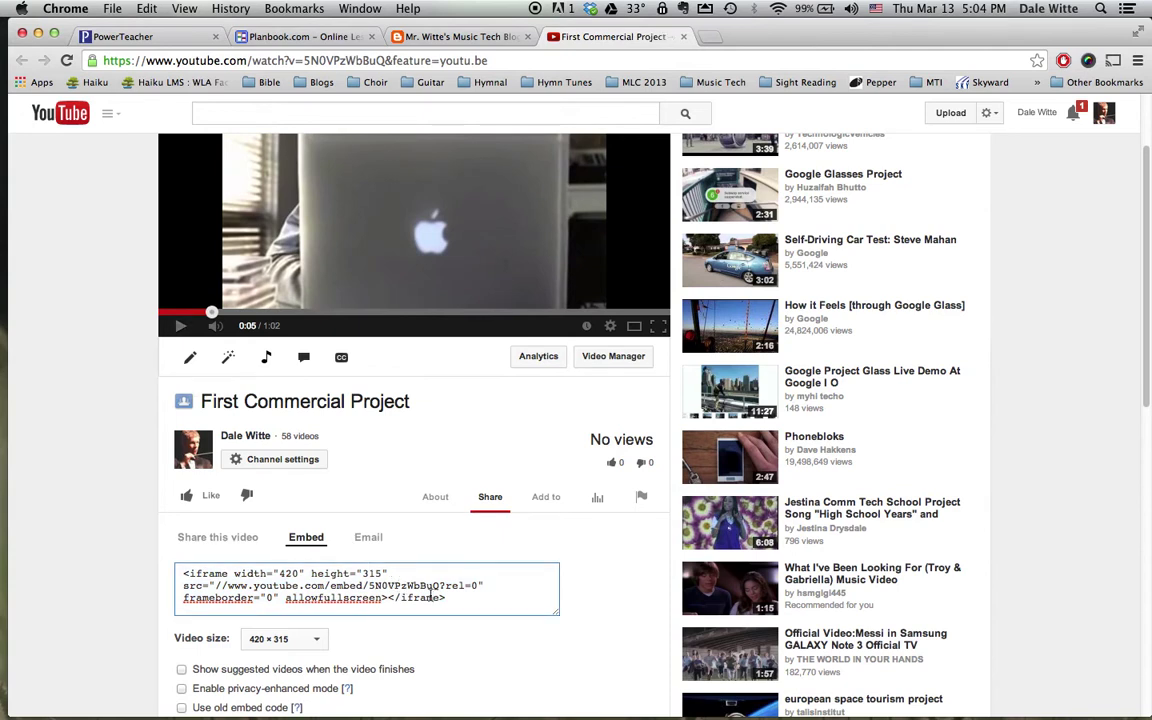
key("super+a")
key("super+c")
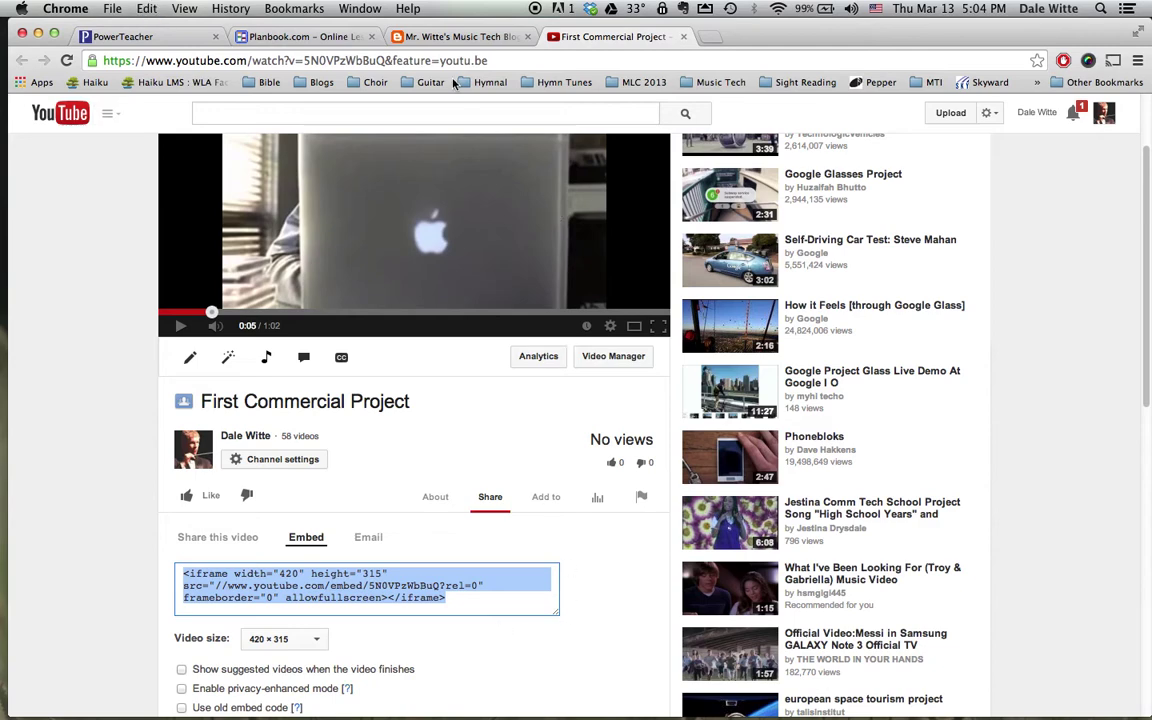
left_click(465, 37)
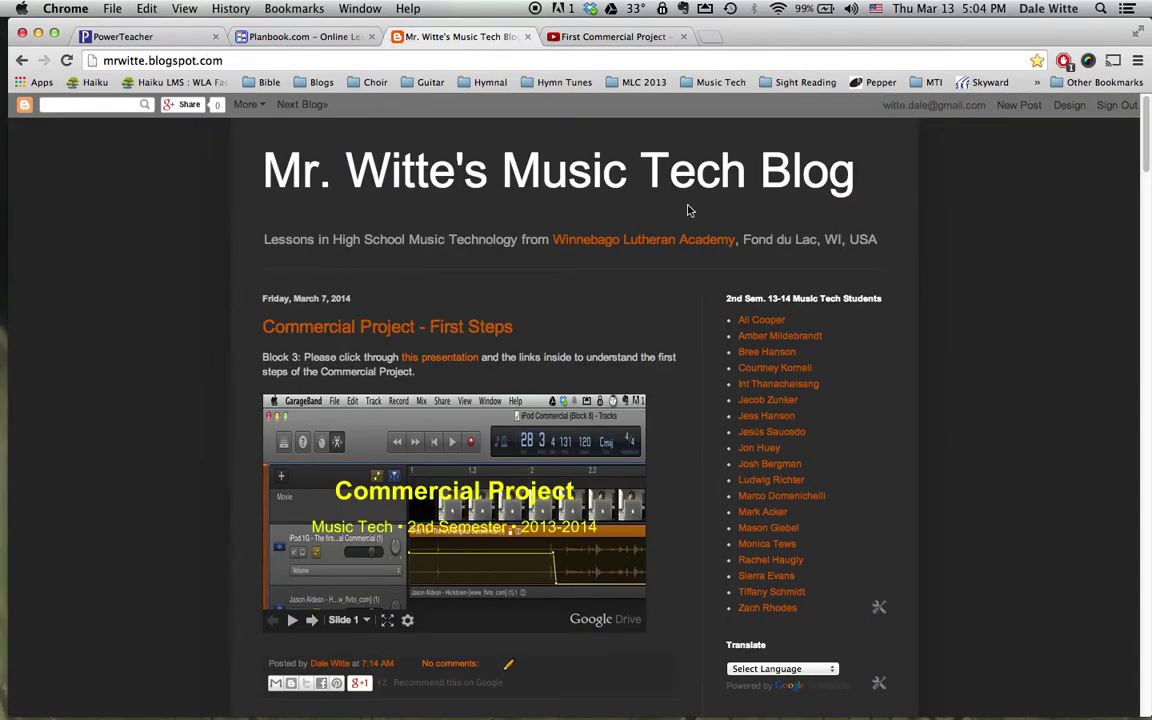
Start a new post, paste the iframe code in HTML view, and test-play the embedded video.
left_click(1017, 107)
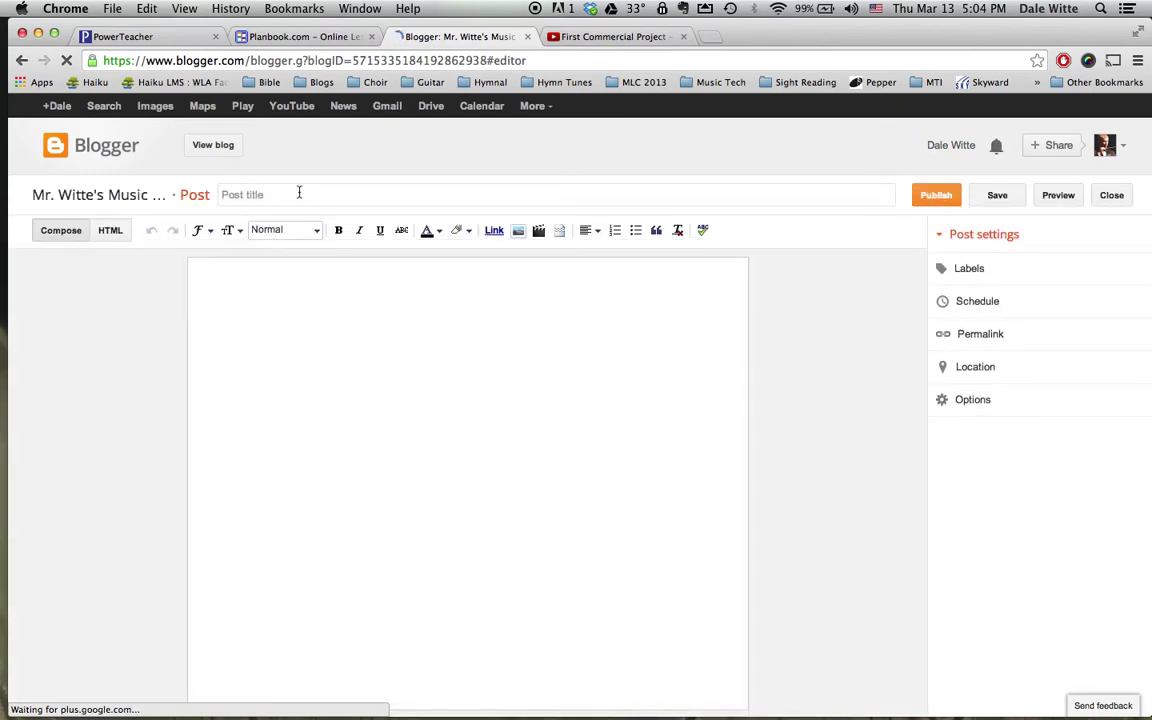
left_click(109, 233)
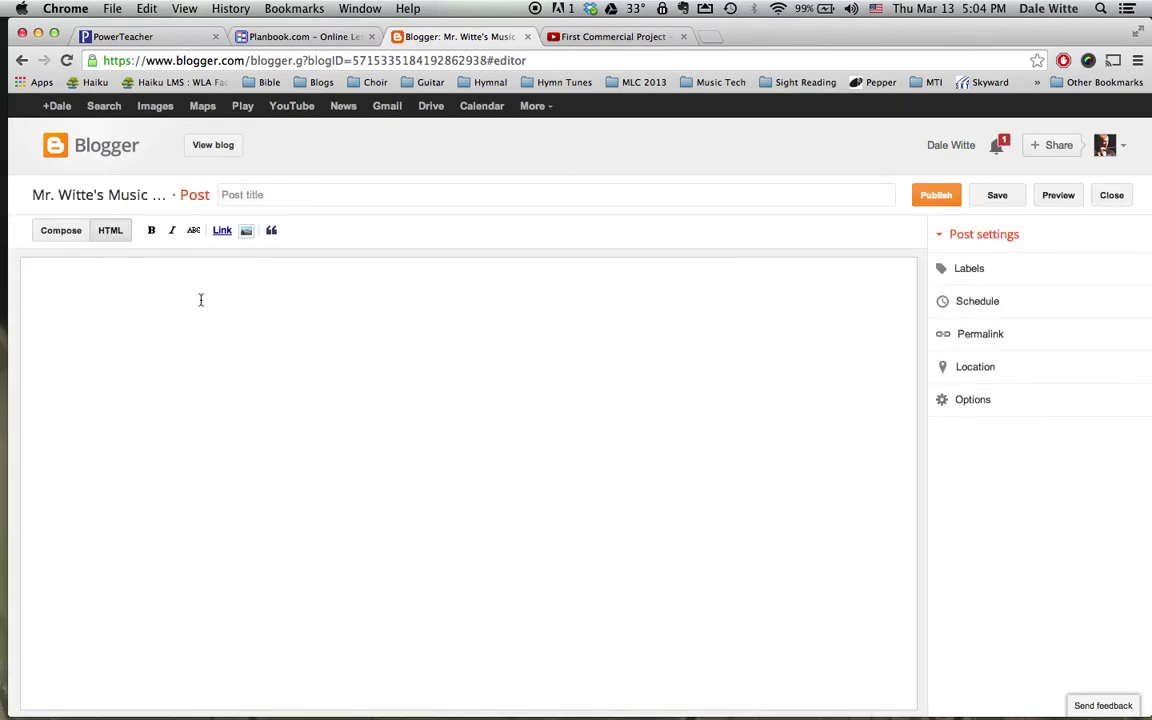
key("super+v")
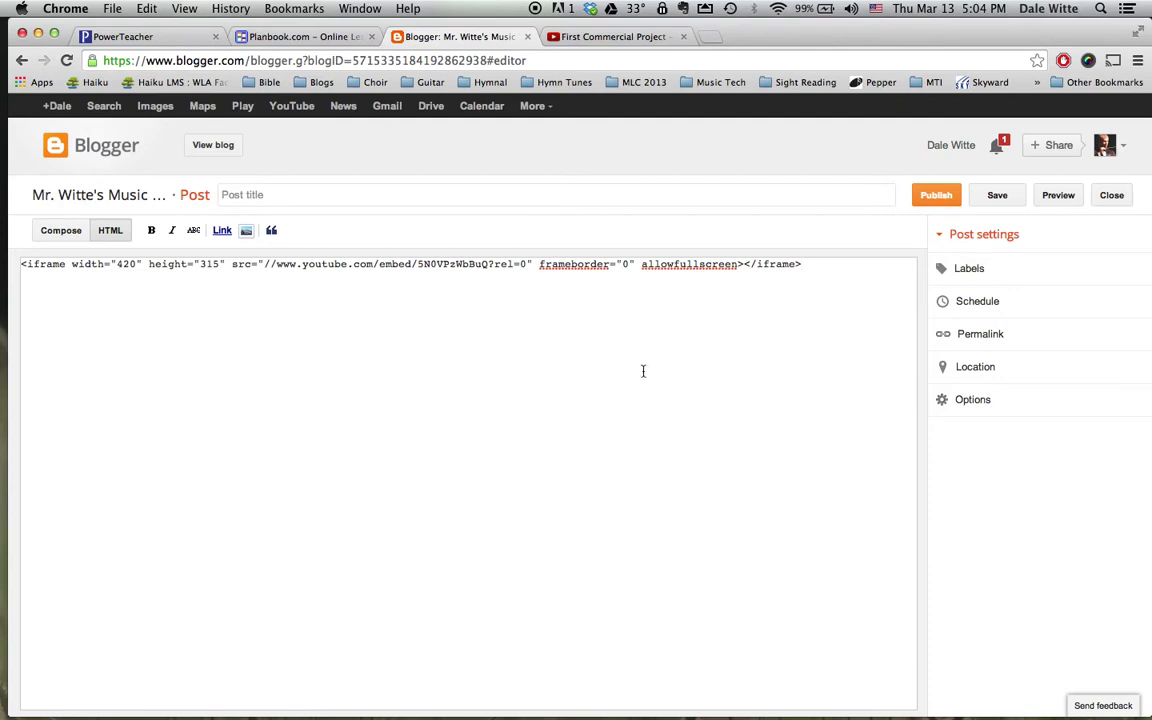
left_click(61, 231)
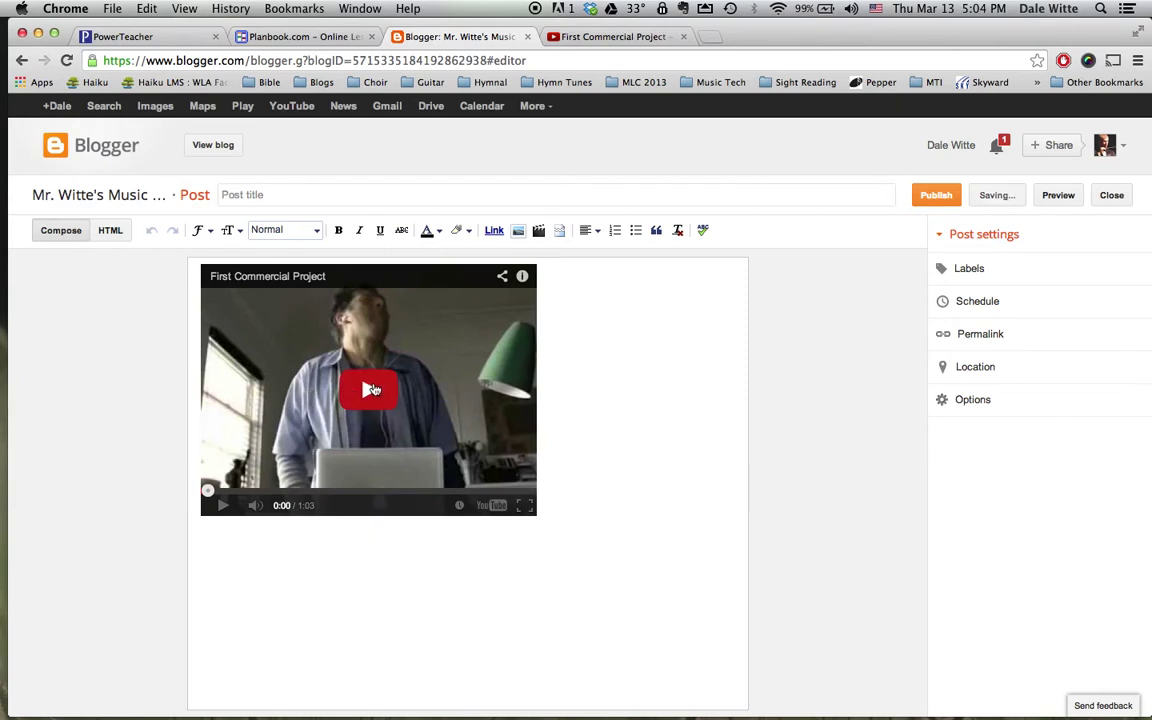
left_click(385, 396)
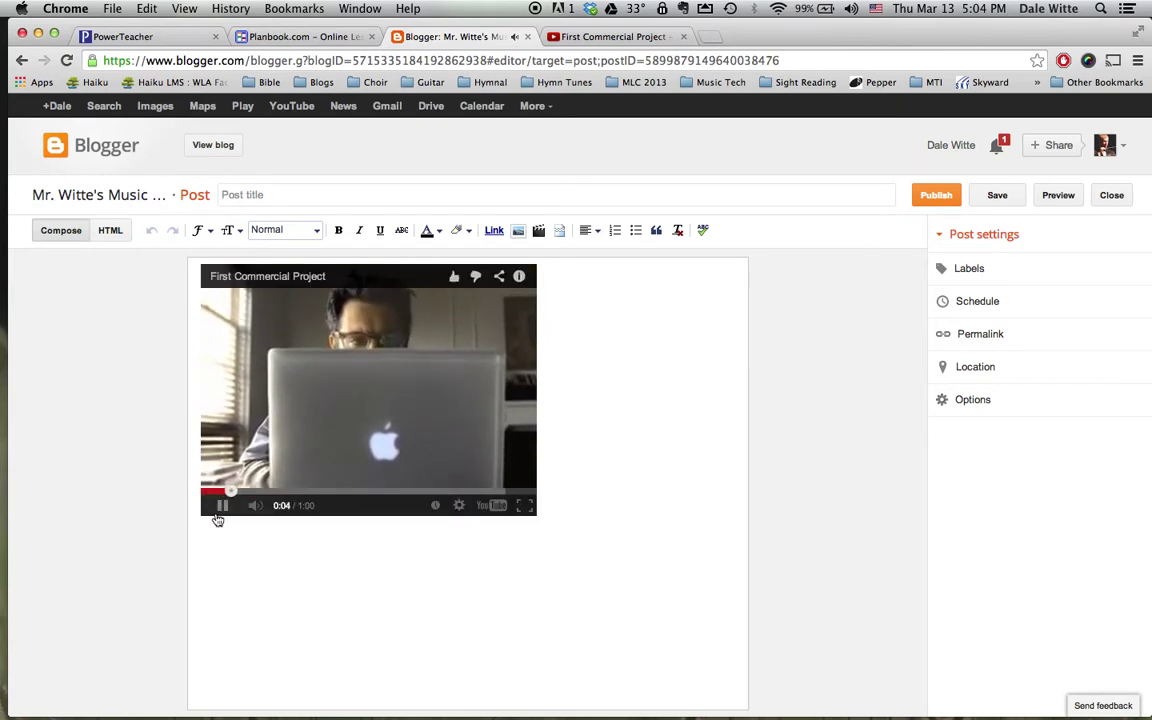
left_click(222, 505)
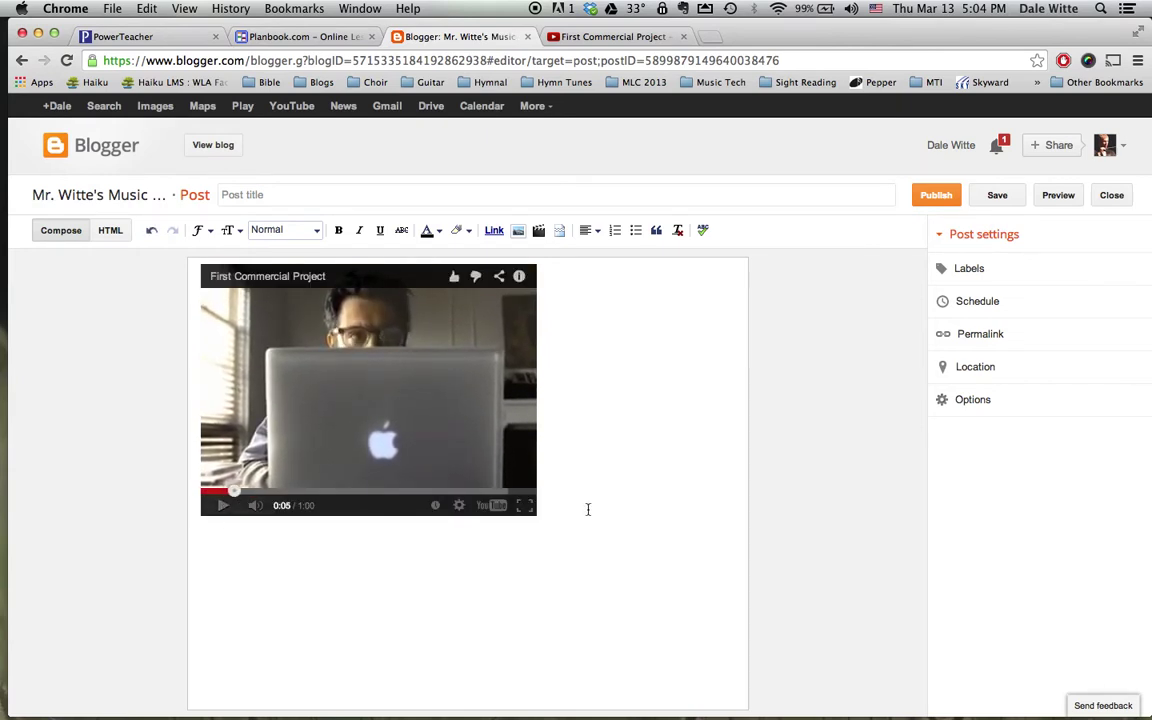
Screenshot the iPod 1G track header region with Cmd-Shift-4, then hide the apps.
key("super+Tab")
key("super+Tab")
key("super+Tab")
key("super+Tab")
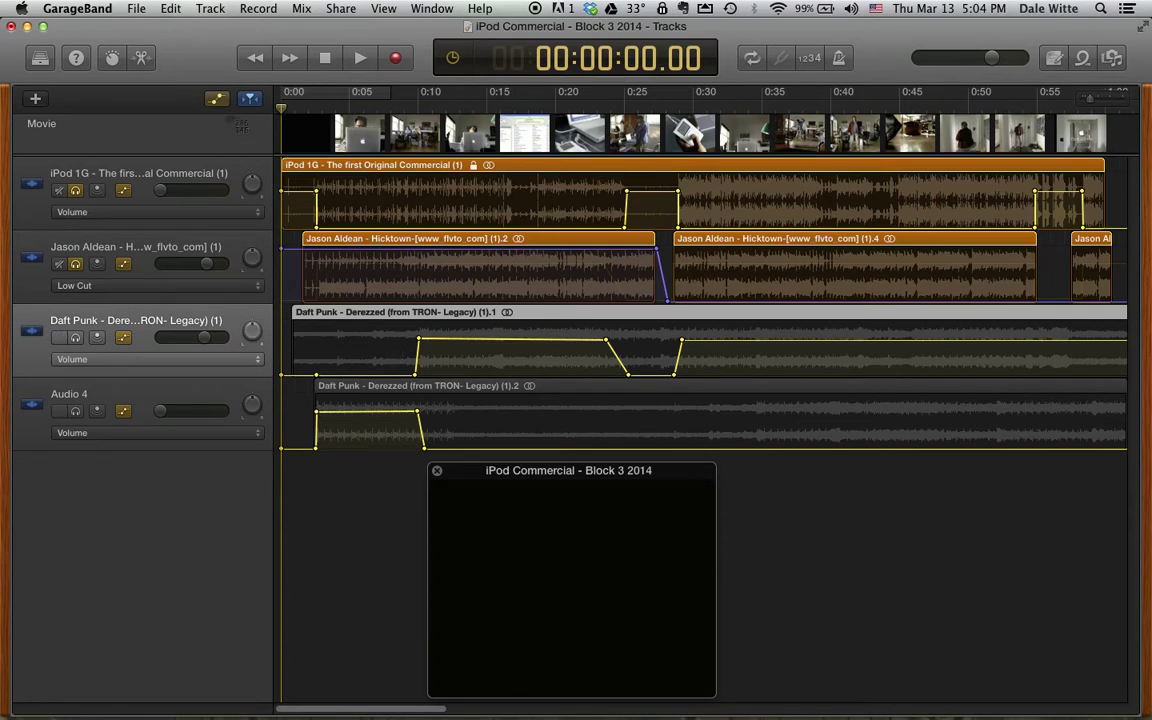
key("super+shift+4")
left_click_drag(109, 167, 140, 212)
key("super+Tab")
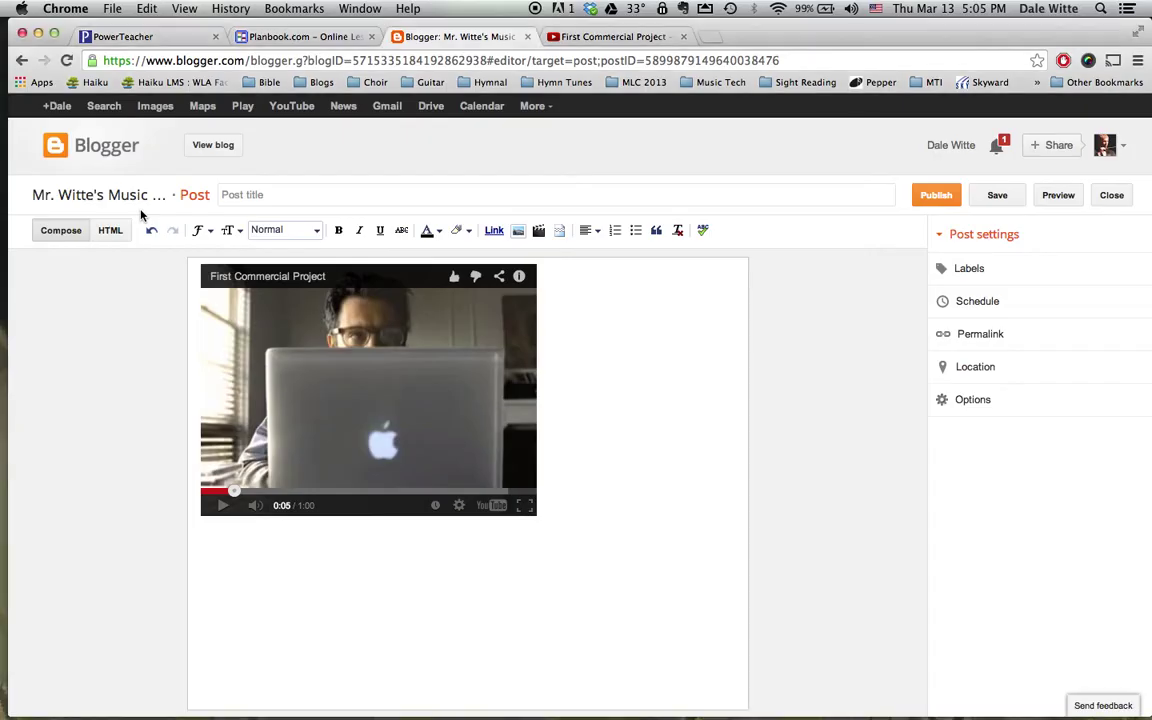
key("super+h")
key("super+h")
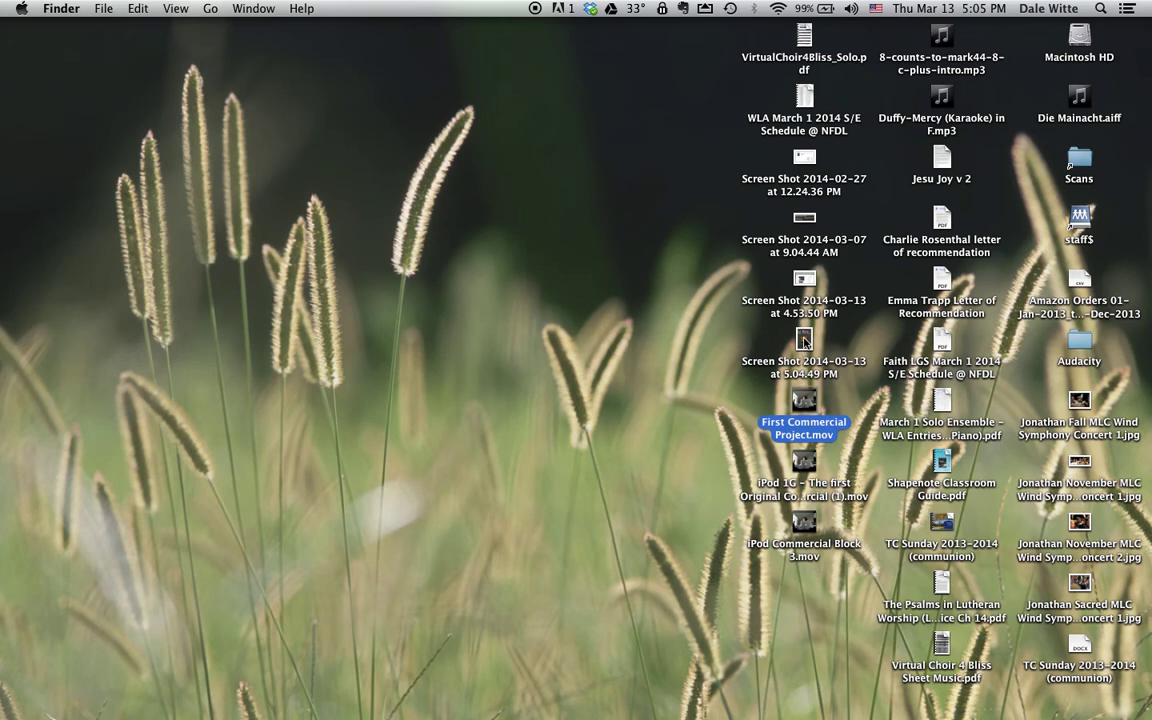
Open the Screen Shot 2014-03-13 at 5.04.49 PM file, then return to GarageBand from the Dock.
left_click(805, 342)
double_click(805, 342)
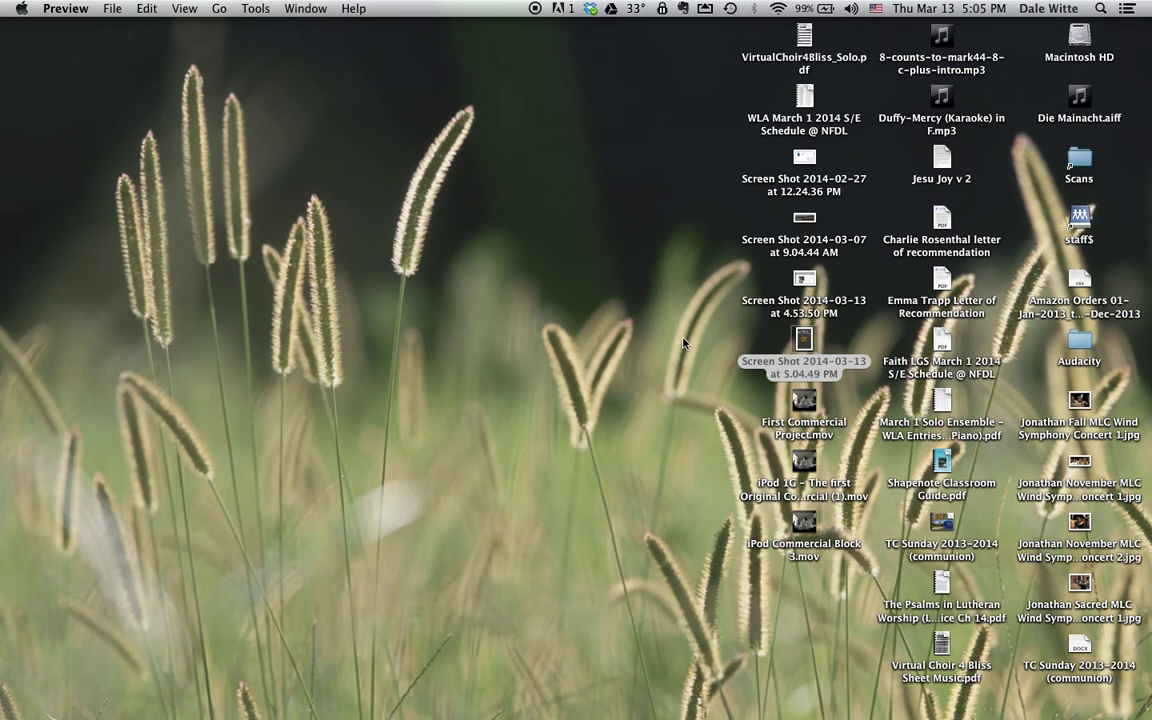
mouse_move(746, 705)
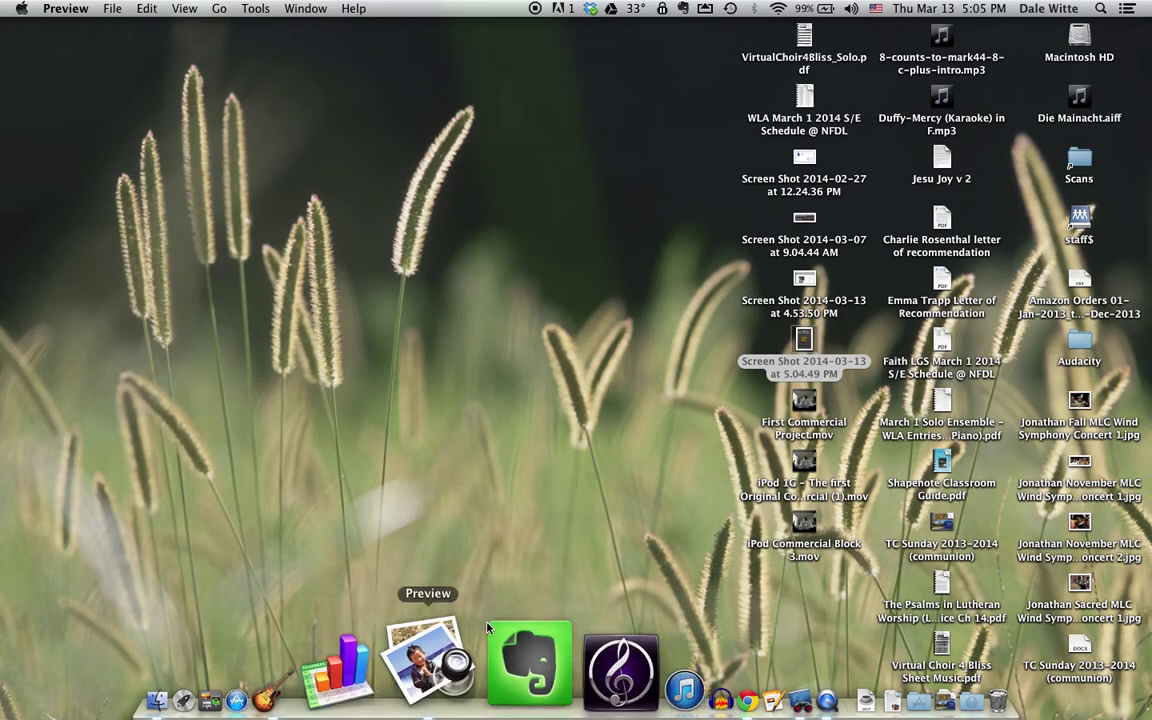
right_click(805, 338)
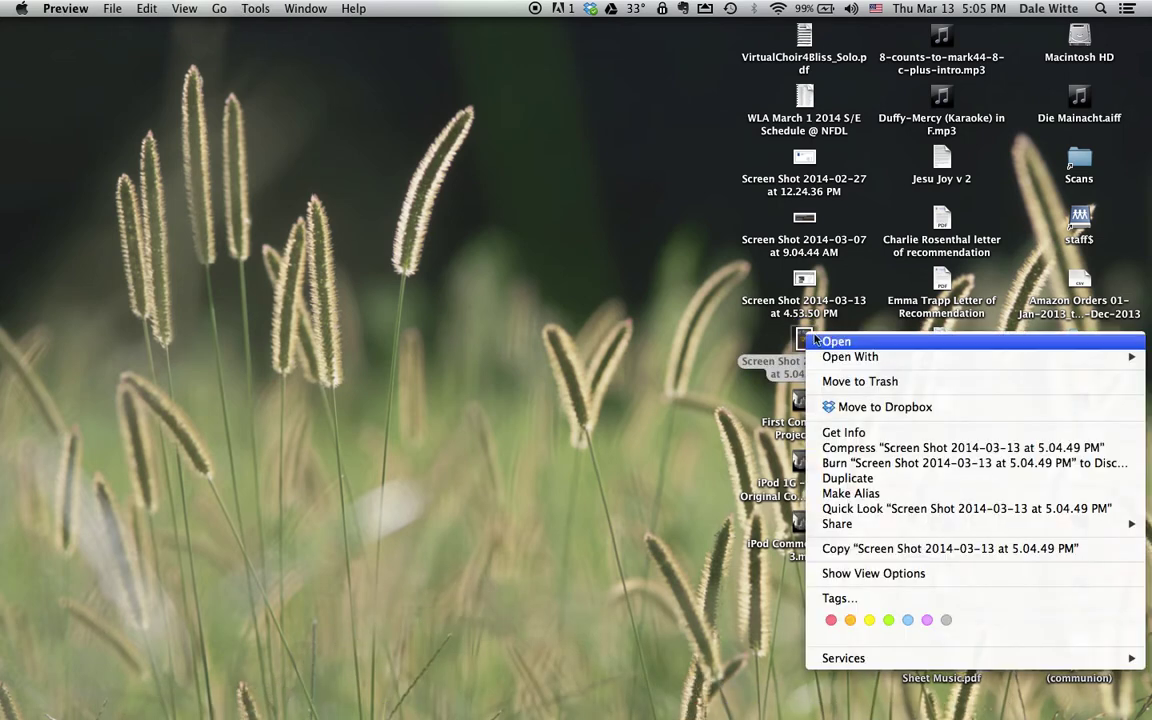
left_click(805, 337)
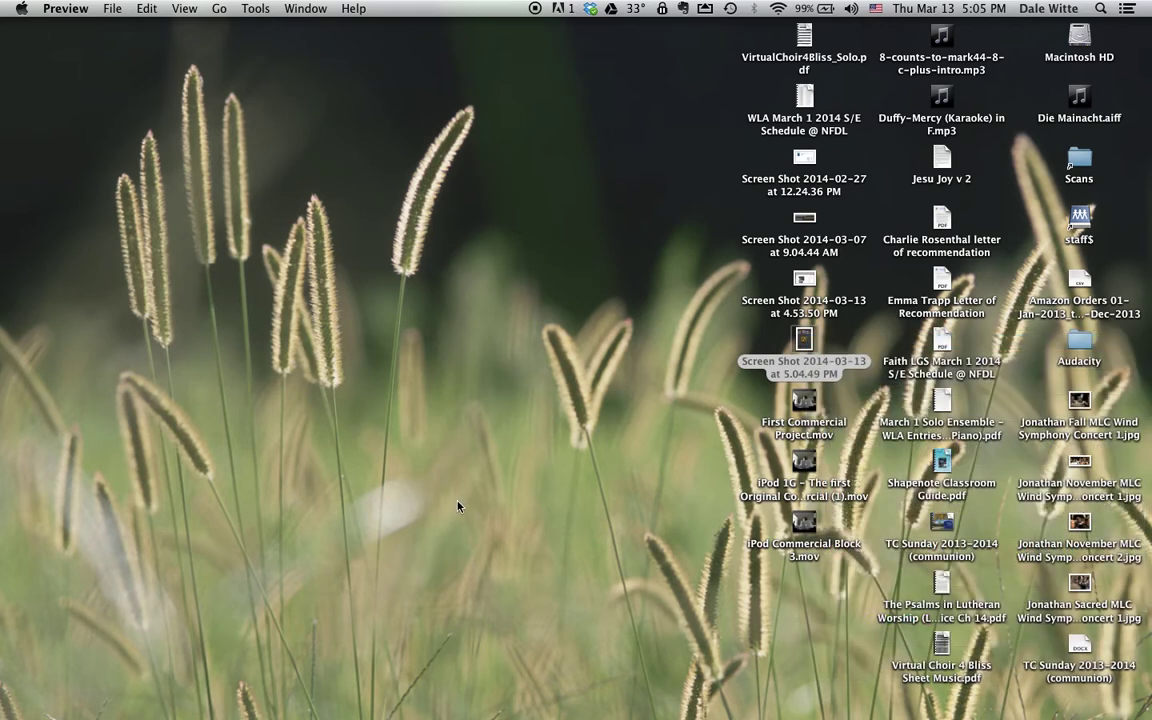
mouse_move(460, 712)
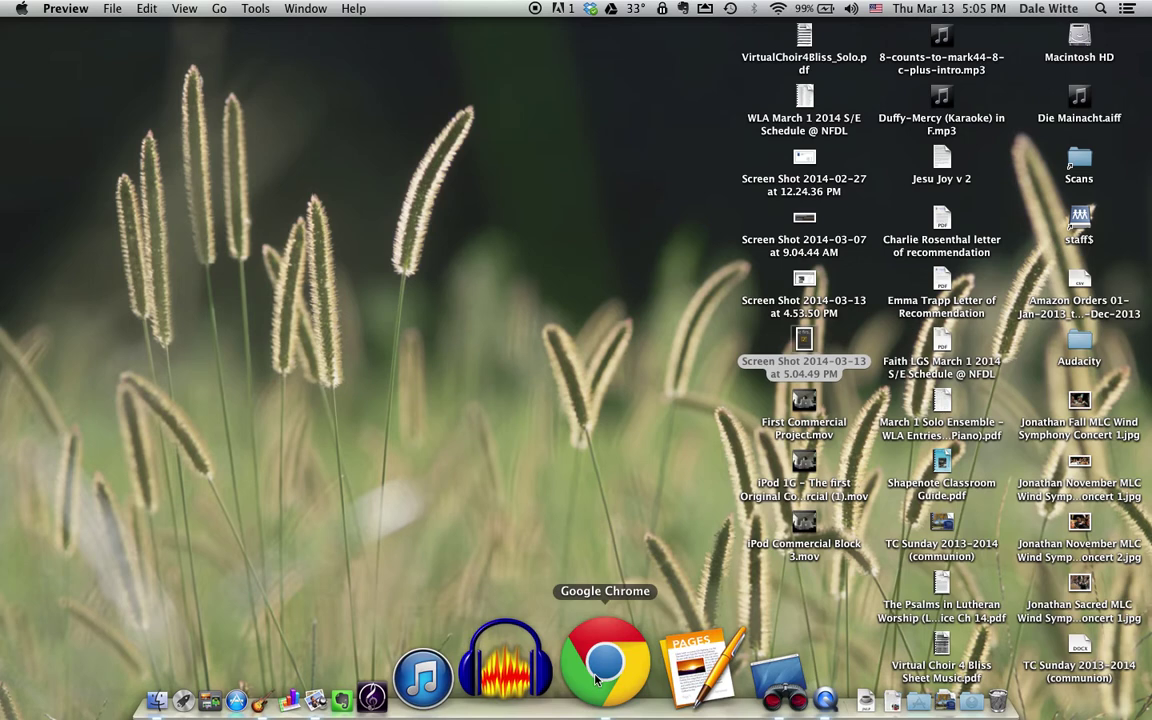
left_click(388, 675)
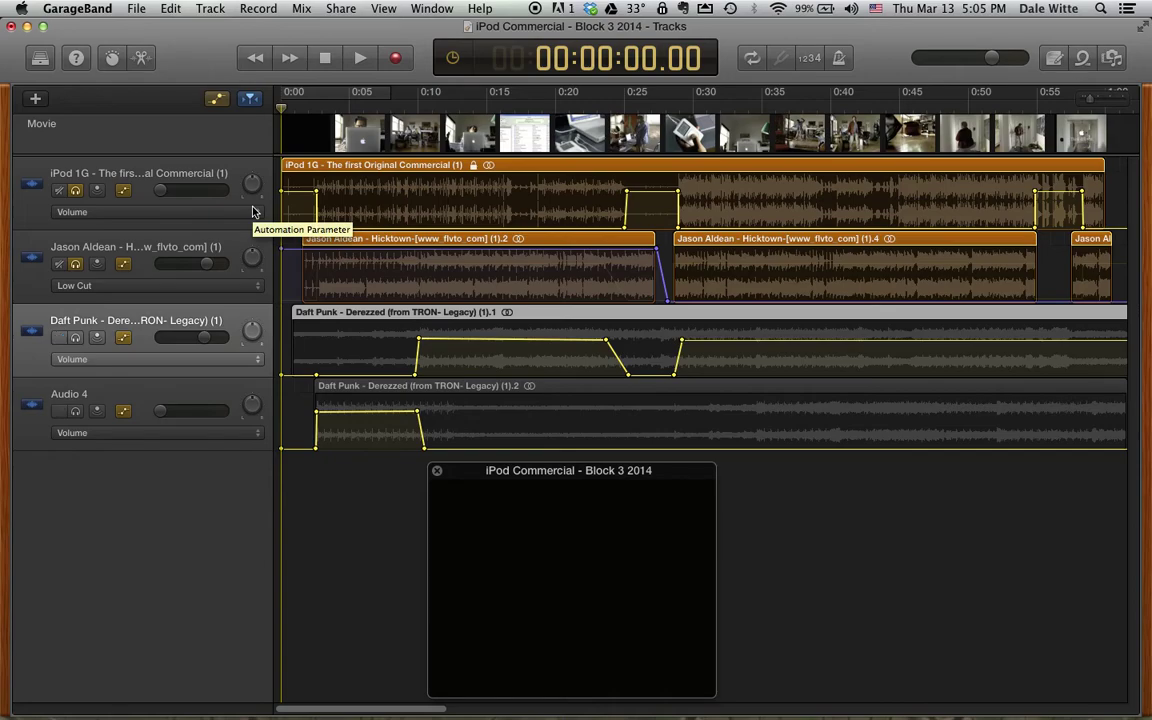
Hide GarageBand, Quick Look the 5.05.48 PM screenshot on the Desktop, then open it in Preview.
key("super+h")
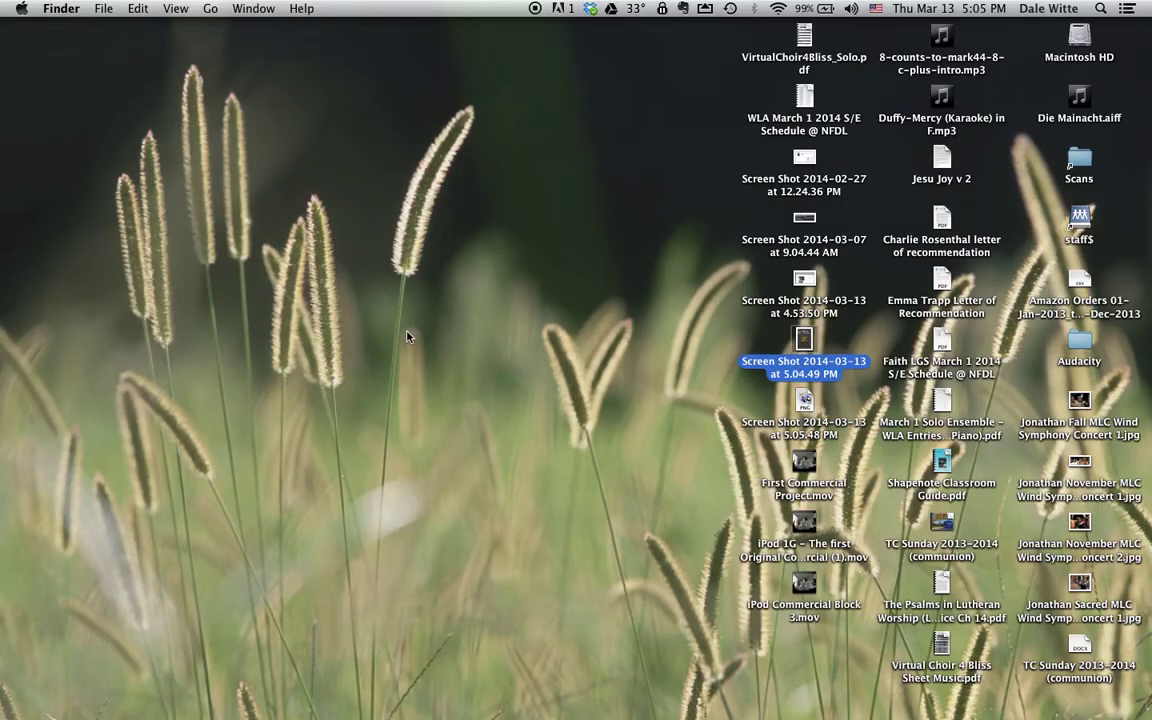
left_click(805, 402)
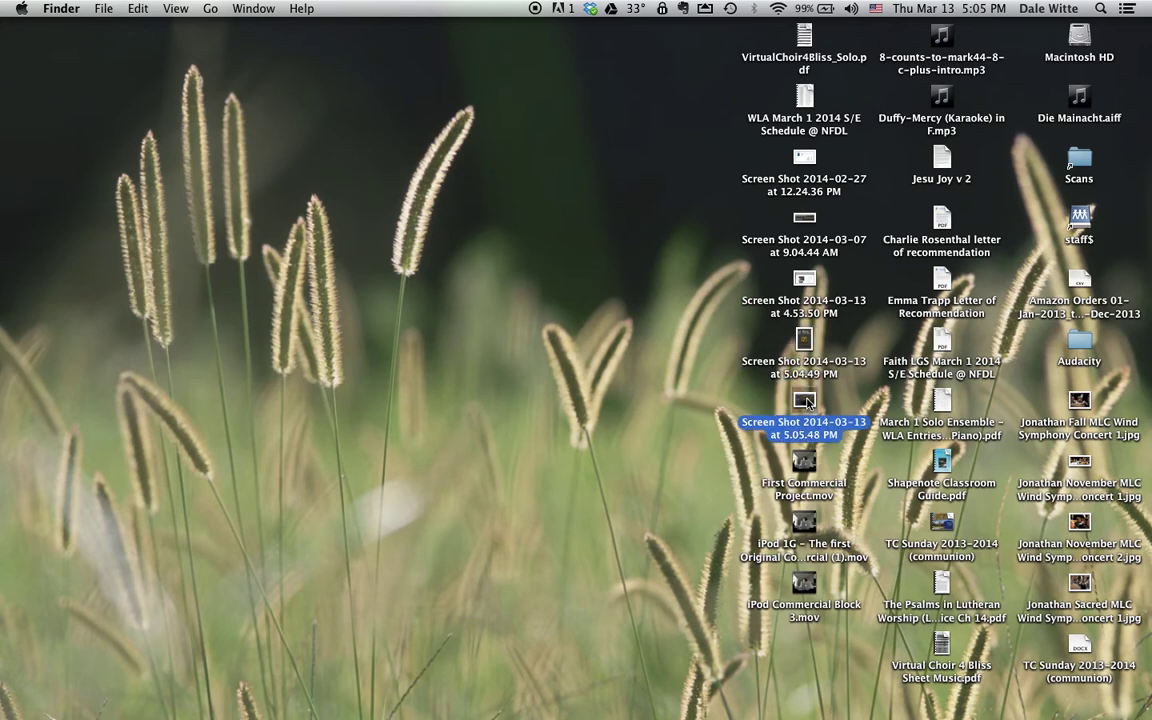
key("space")
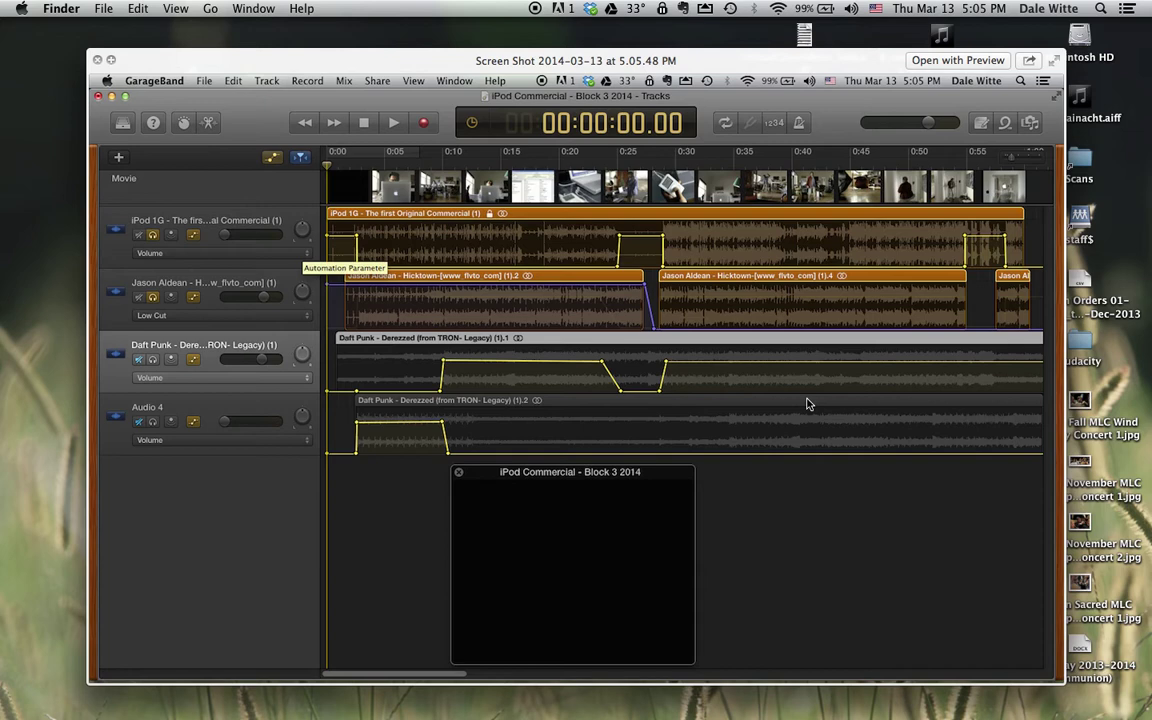
key("space")
double_click(807, 402)
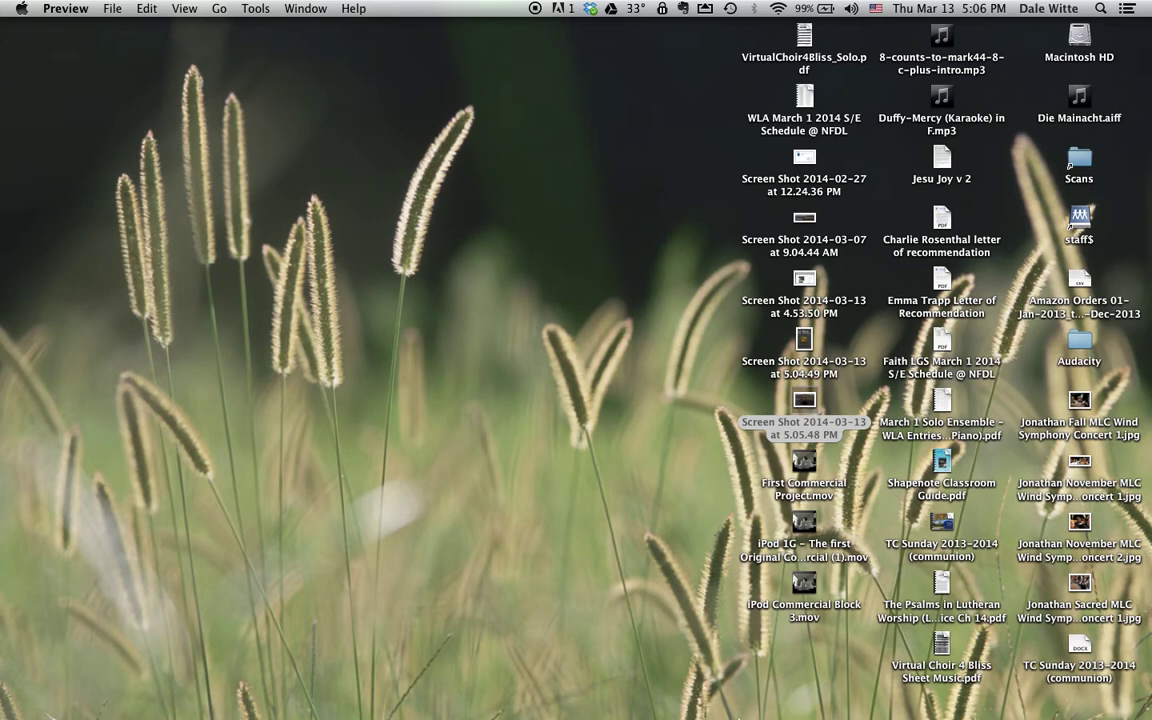
Watch the First Commercial Project movie in QuickTime Player, then close its window.
mouse_move(680, 705)
mouse_move(576, 700)
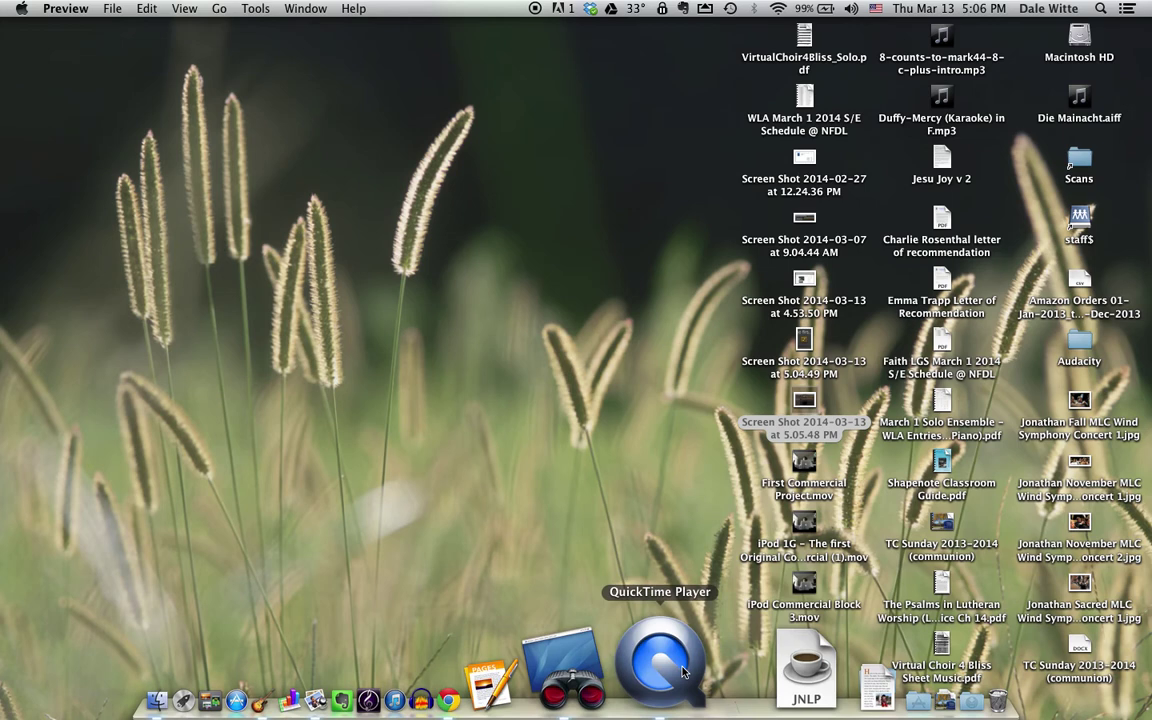
left_click(684, 672)
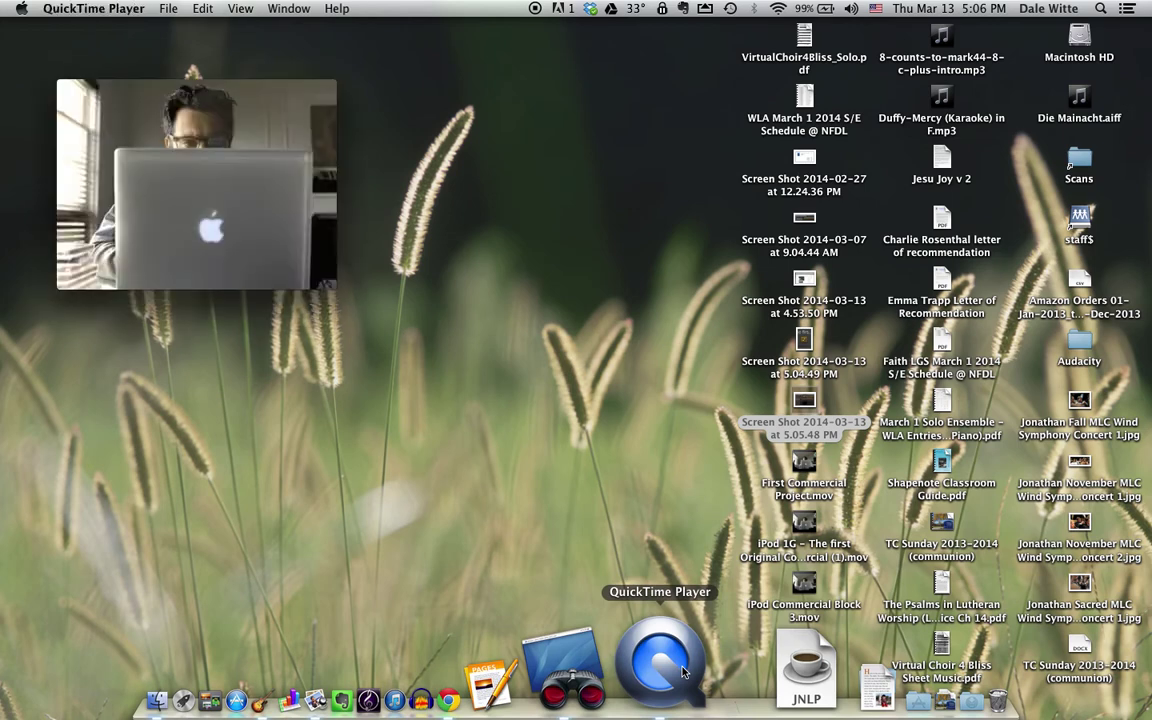
mouse_move(86, 112)
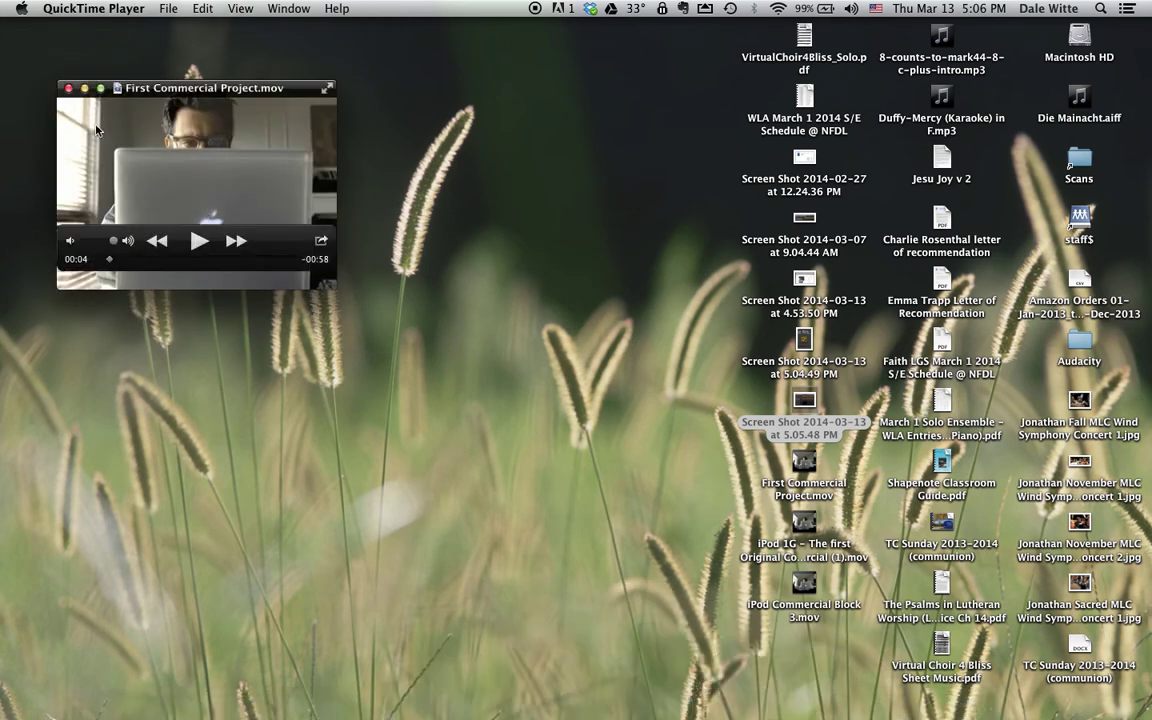
left_click(69, 89)
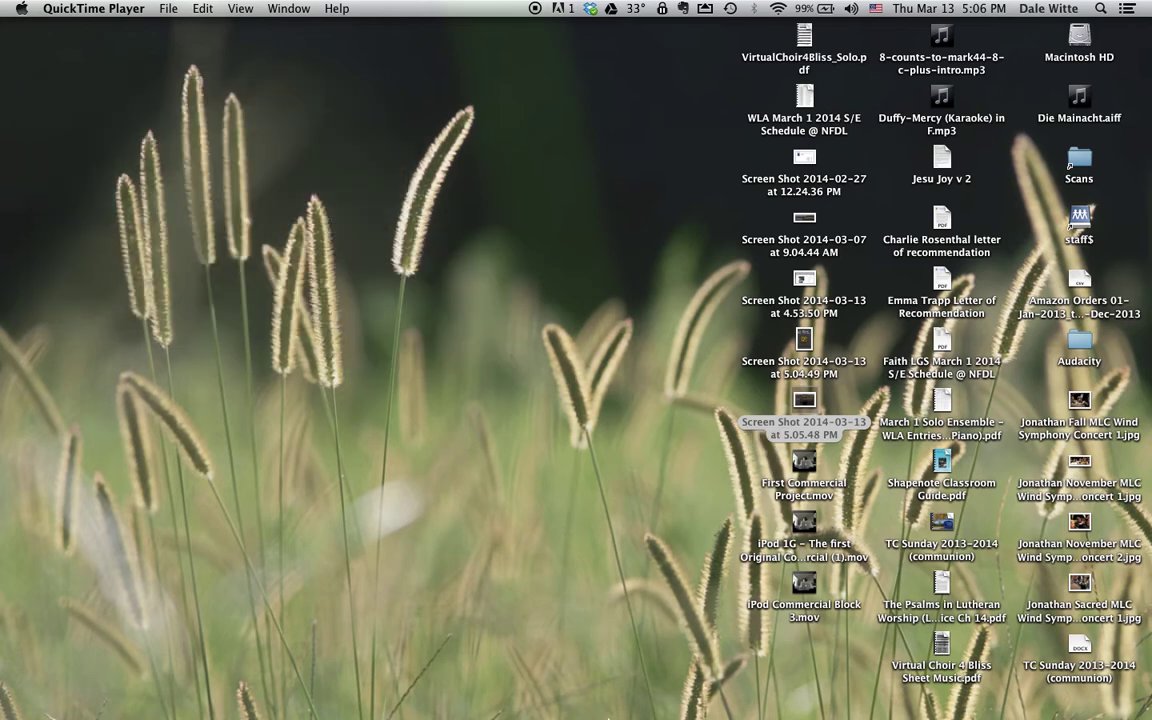
mouse_move(640, 690)
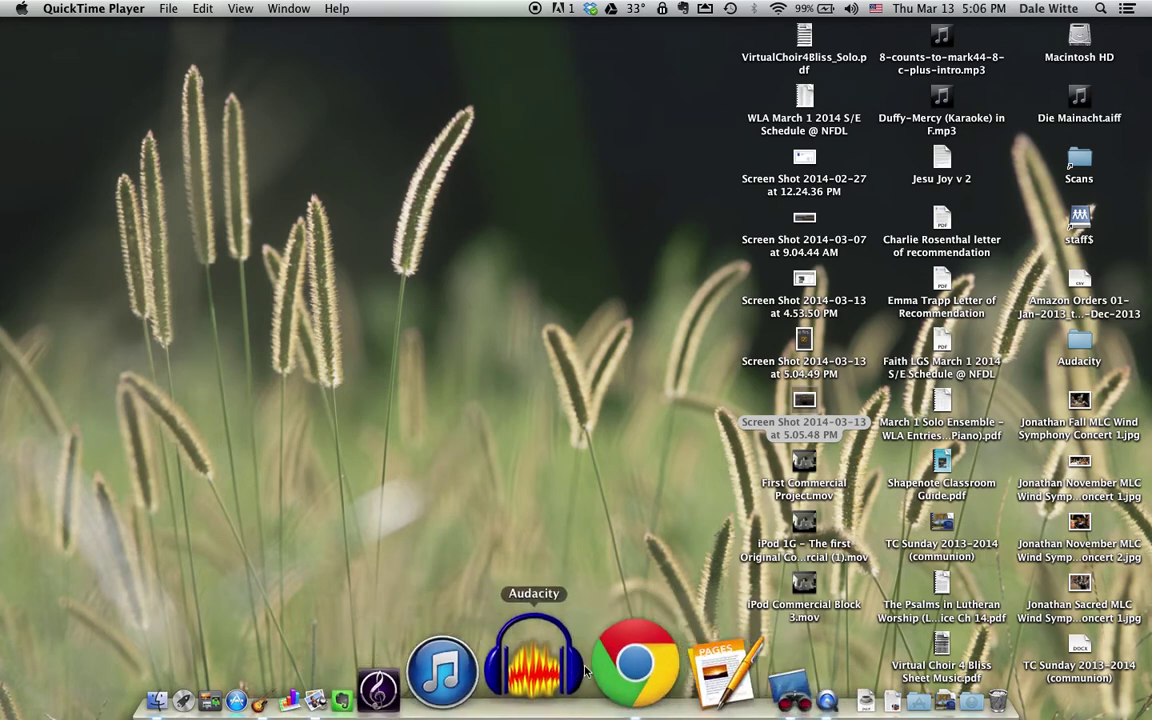
In the Blogger post in Chrome, type several lines of placeholder text beside the embedded video.
left_click(594, 672)
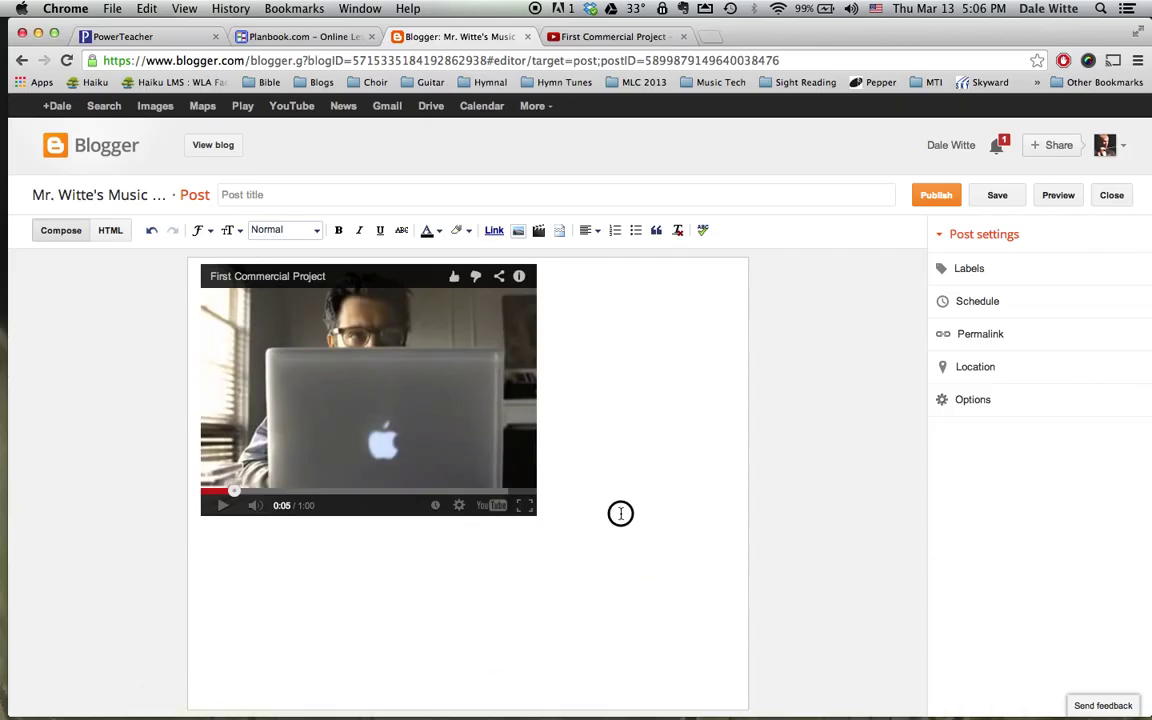
left_click(580, 534)
type("m,hbasdvkjhbasdv")
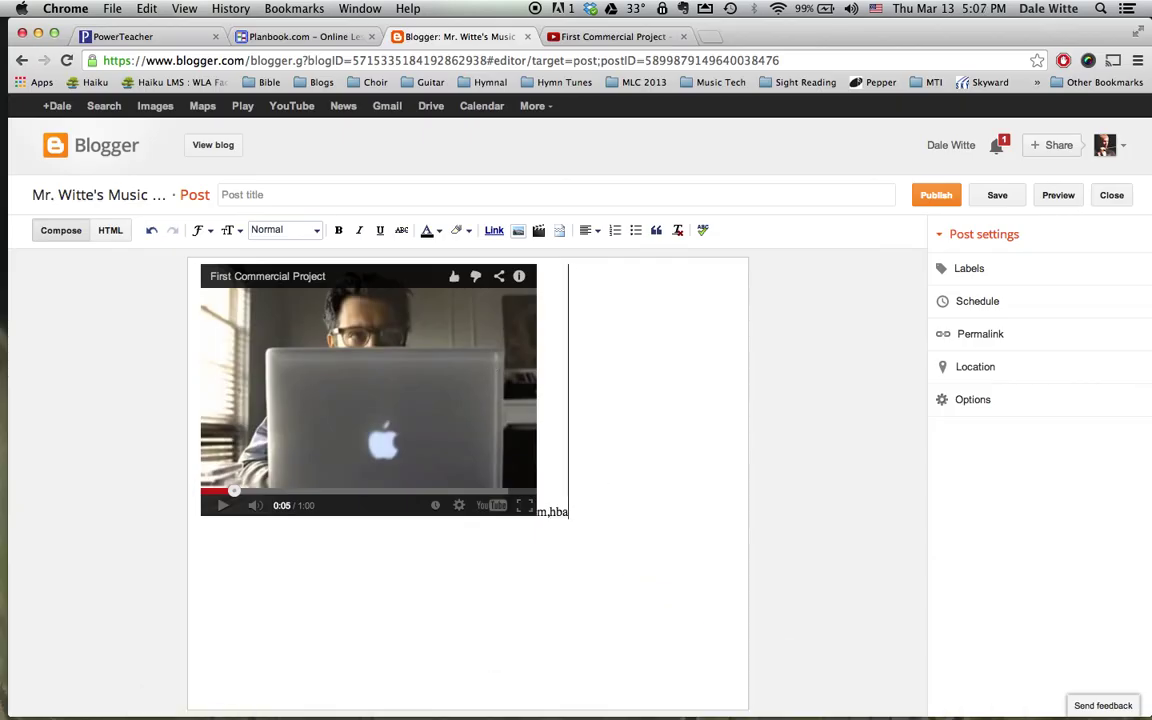
key("Return")
type(".akjsdhvlkjahsdlkvjas")
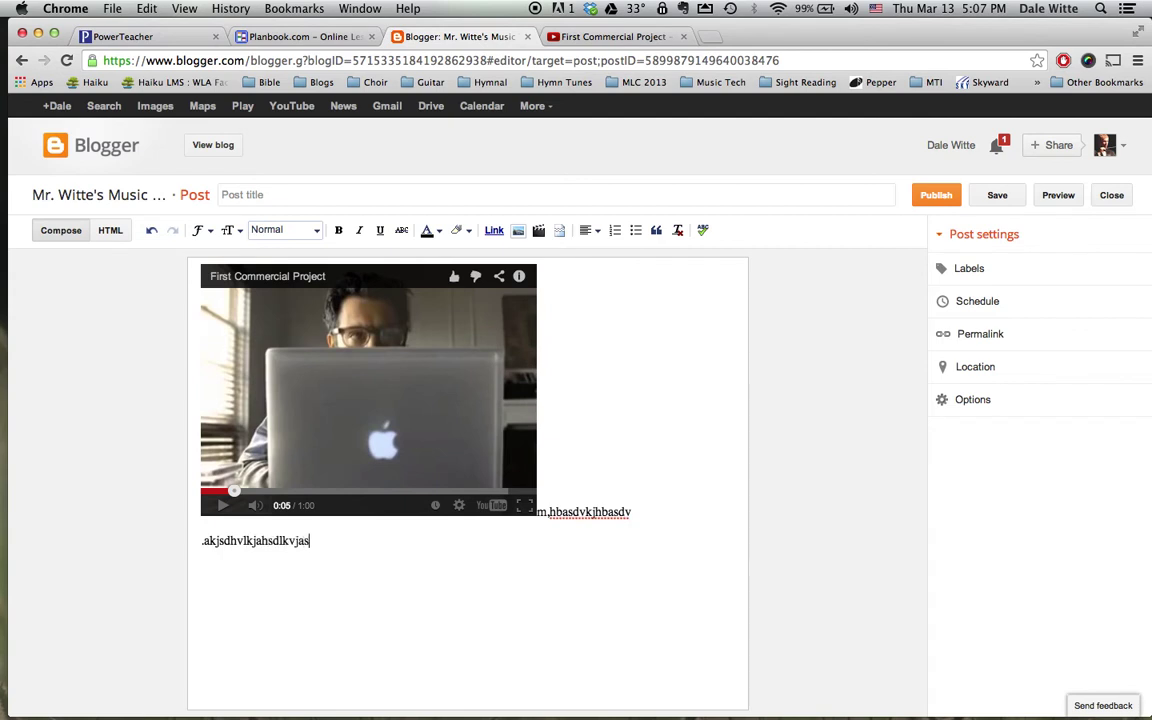
key("Return")
type("askdjvblaksjdbvaksdv")
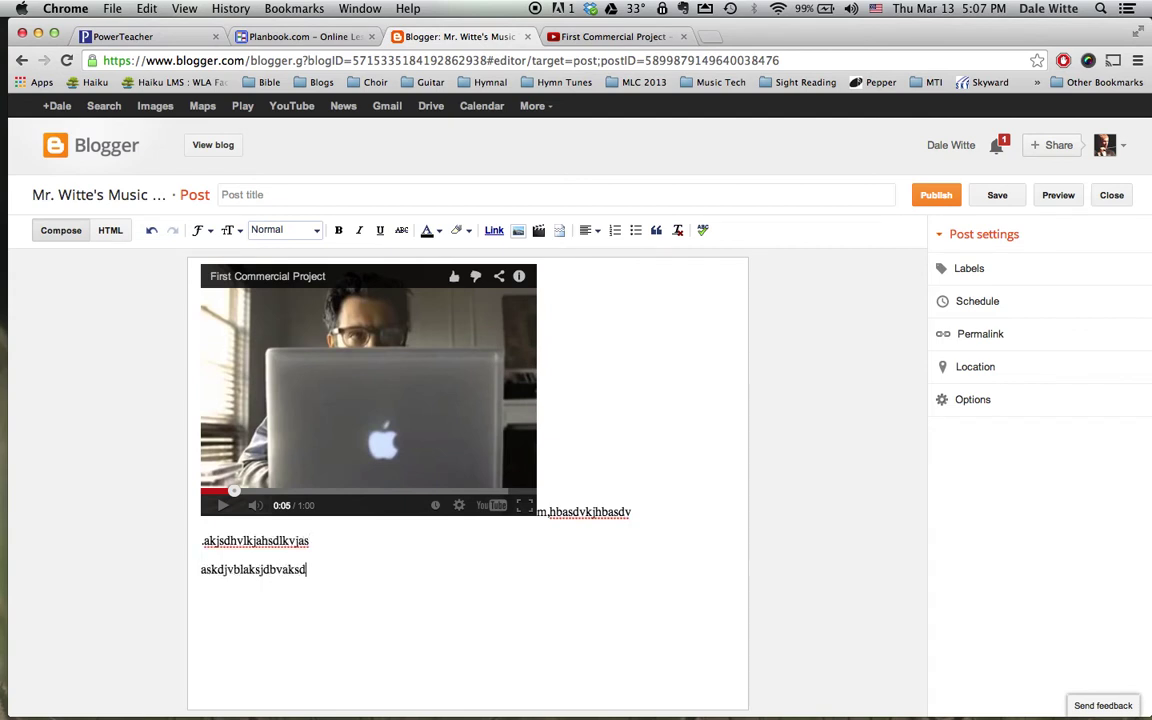
key("shift+Return")
type(".kjbasdlvkjbasdkljvlb")
key("Return")
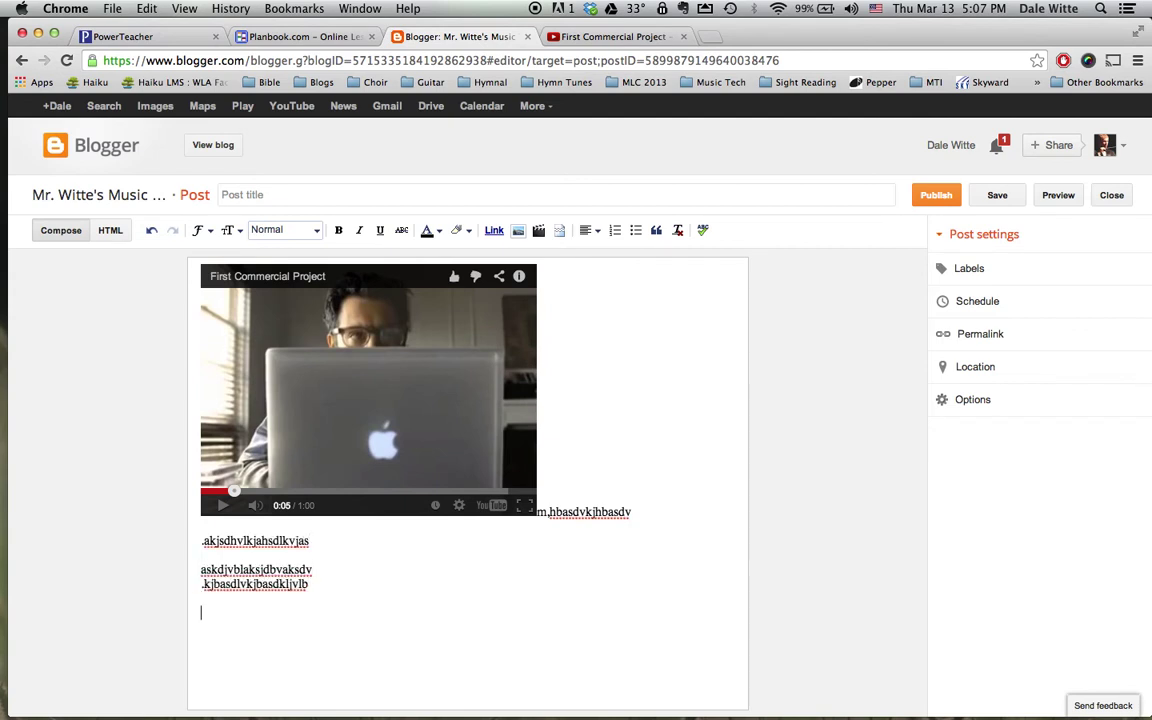
Upload the 5.05.48 PM screenshot from the computer and insert it into the post.
left_click(518, 232)
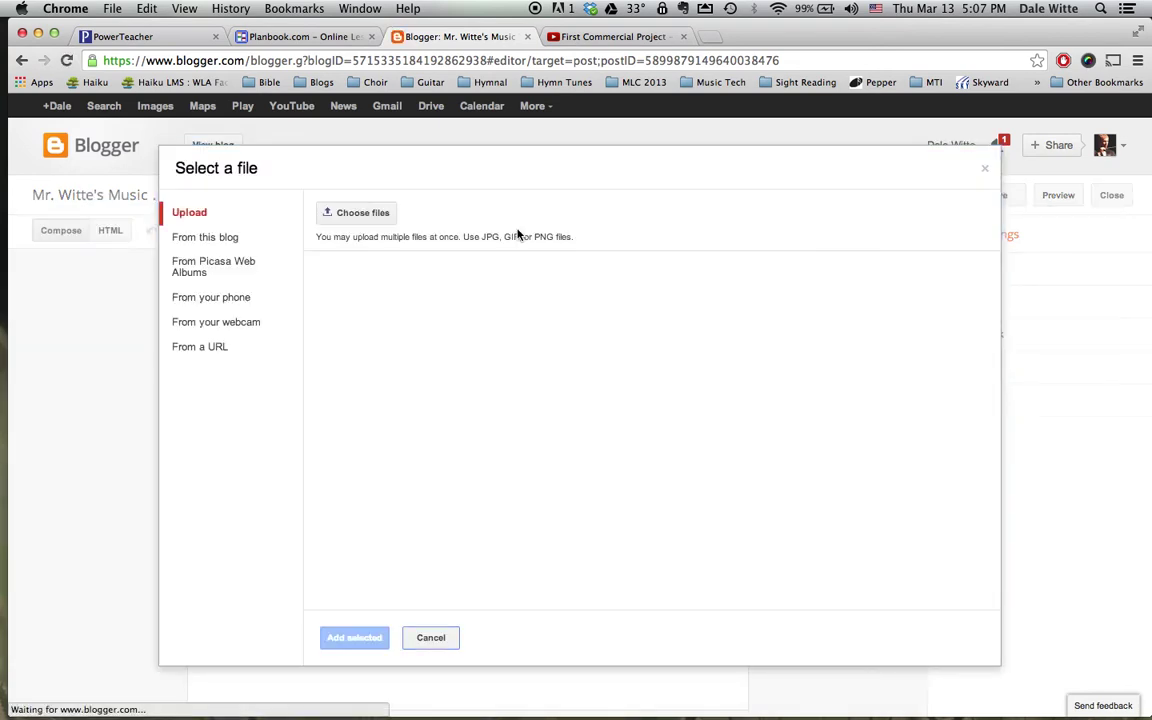
left_click(363, 214)
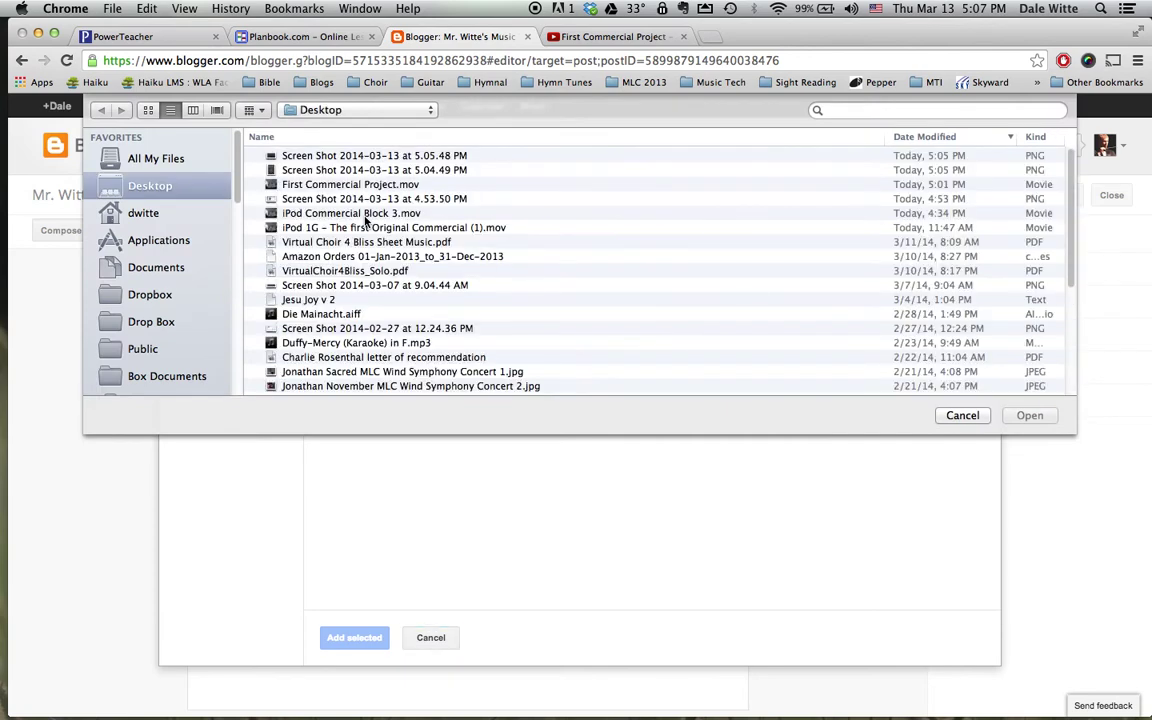
left_click(358, 153)
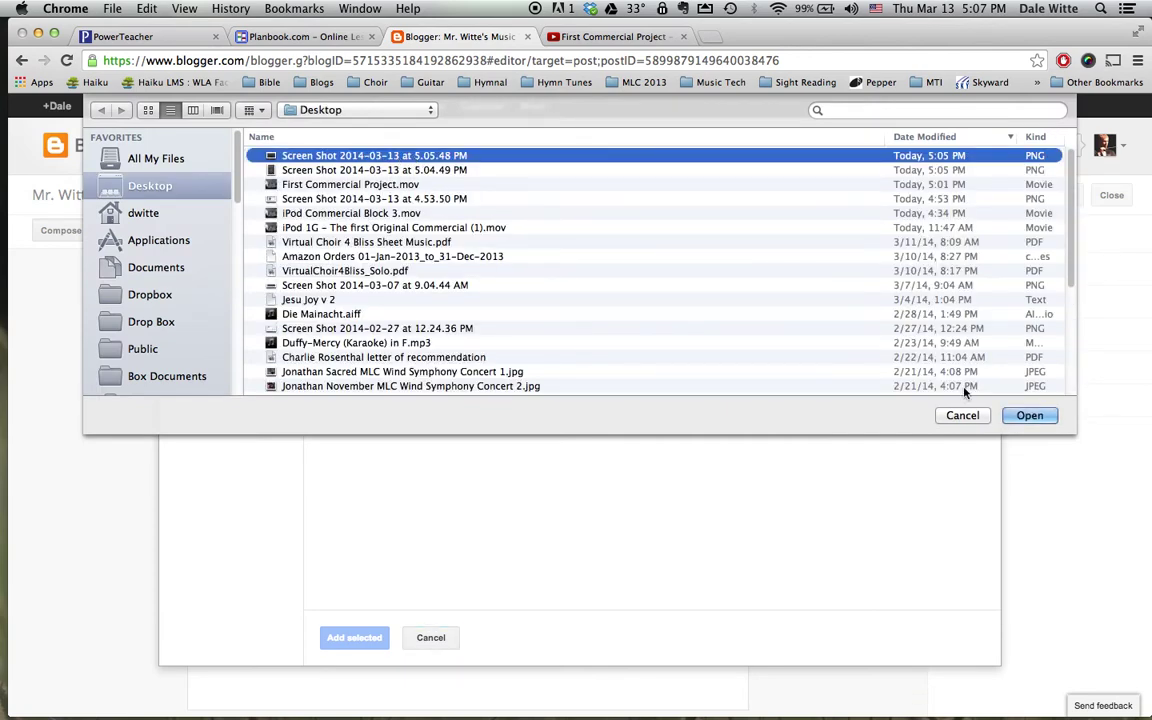
left_click(1035, 422)
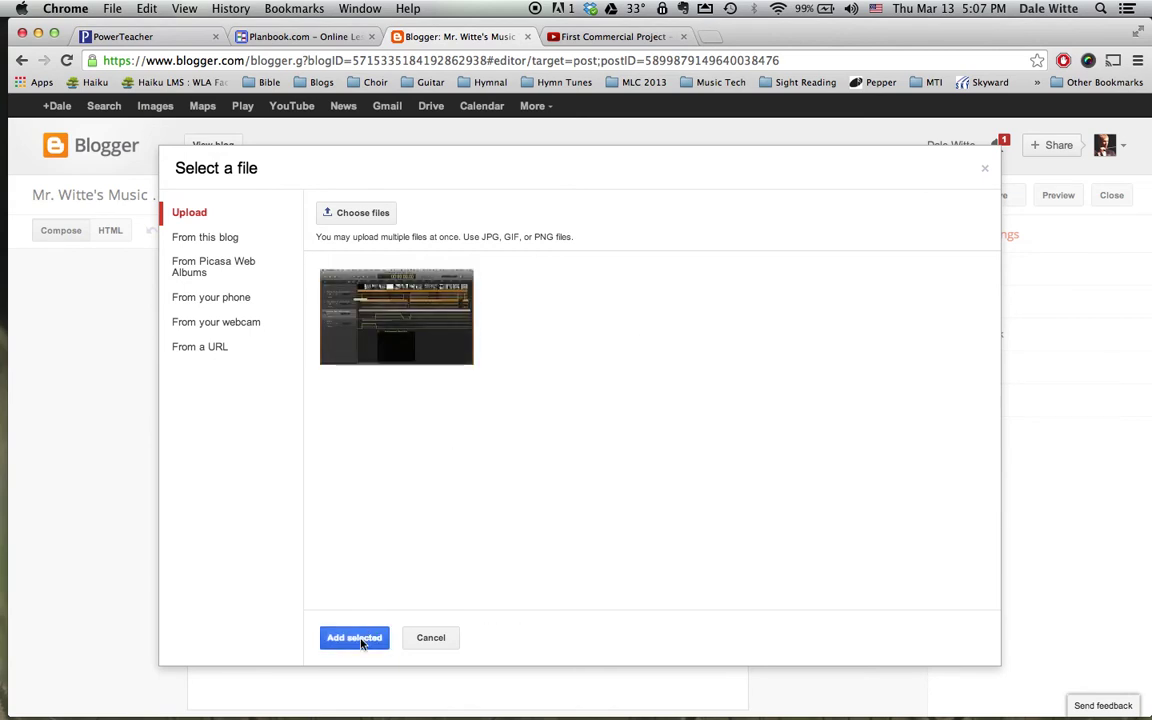
left_click(361, 642)
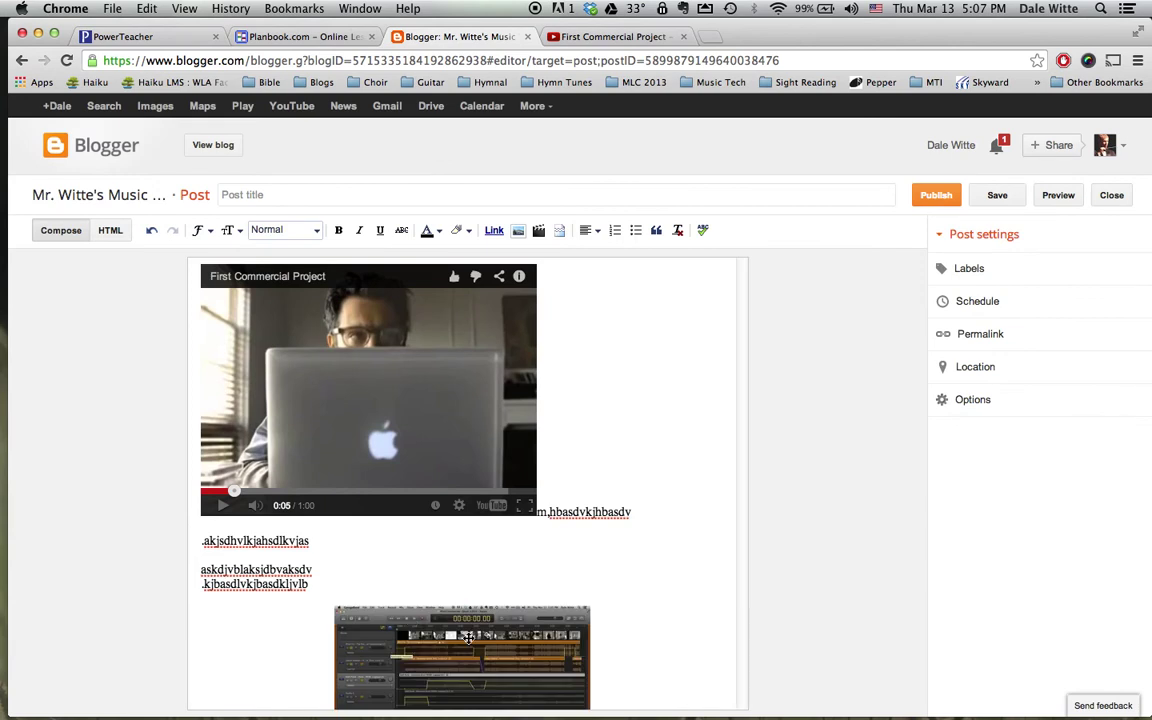
scroll(468, 637, "down", 2)
Left-align the inserted screenshot and caption it 'Garageband 10.0.1'.
left_click(515, 600)
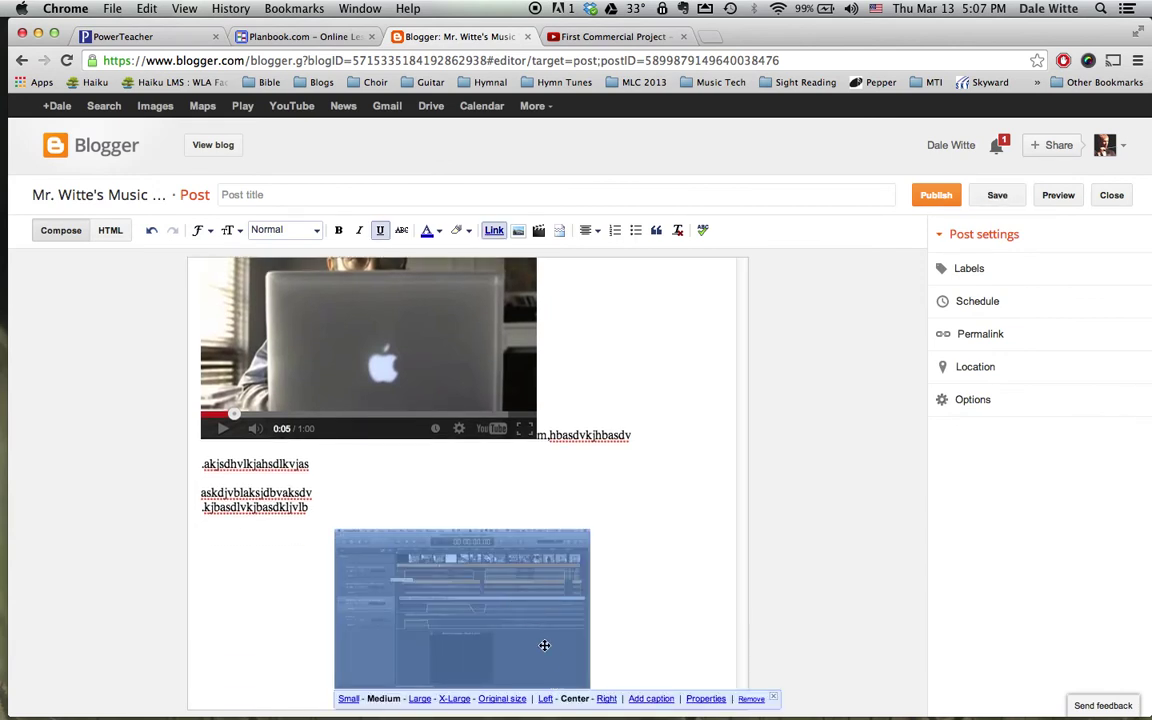
left_click(545, 699)
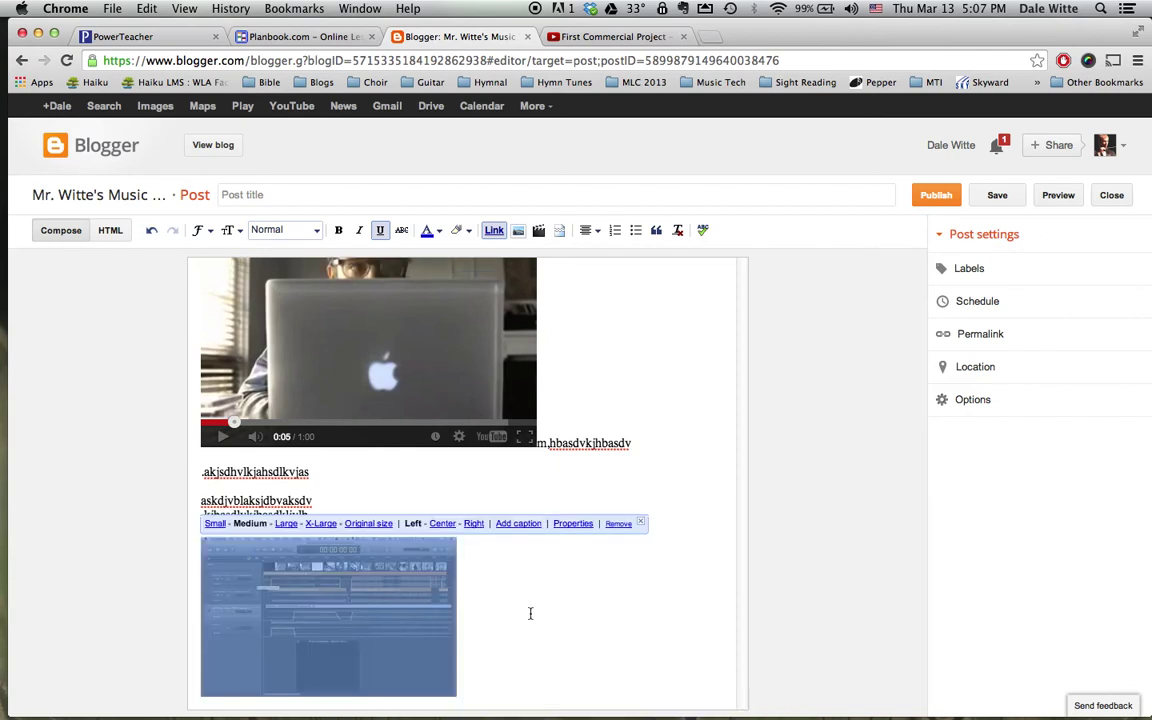
left_click(518, 523)
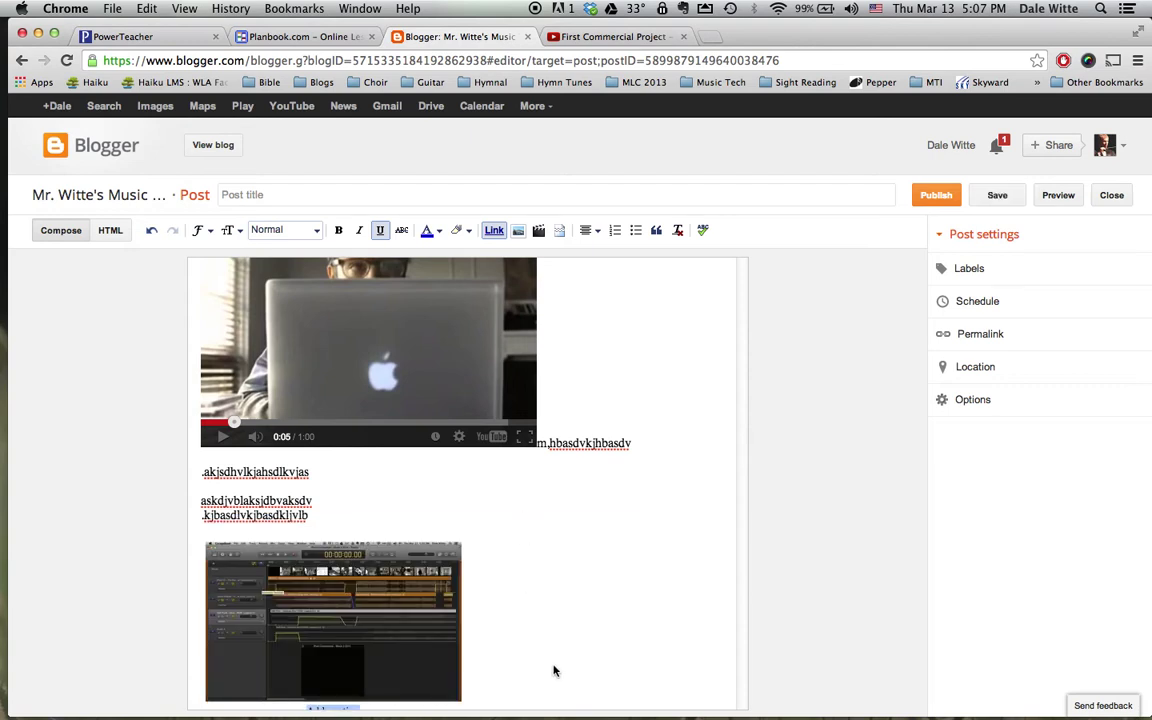
type("Garageband 10")
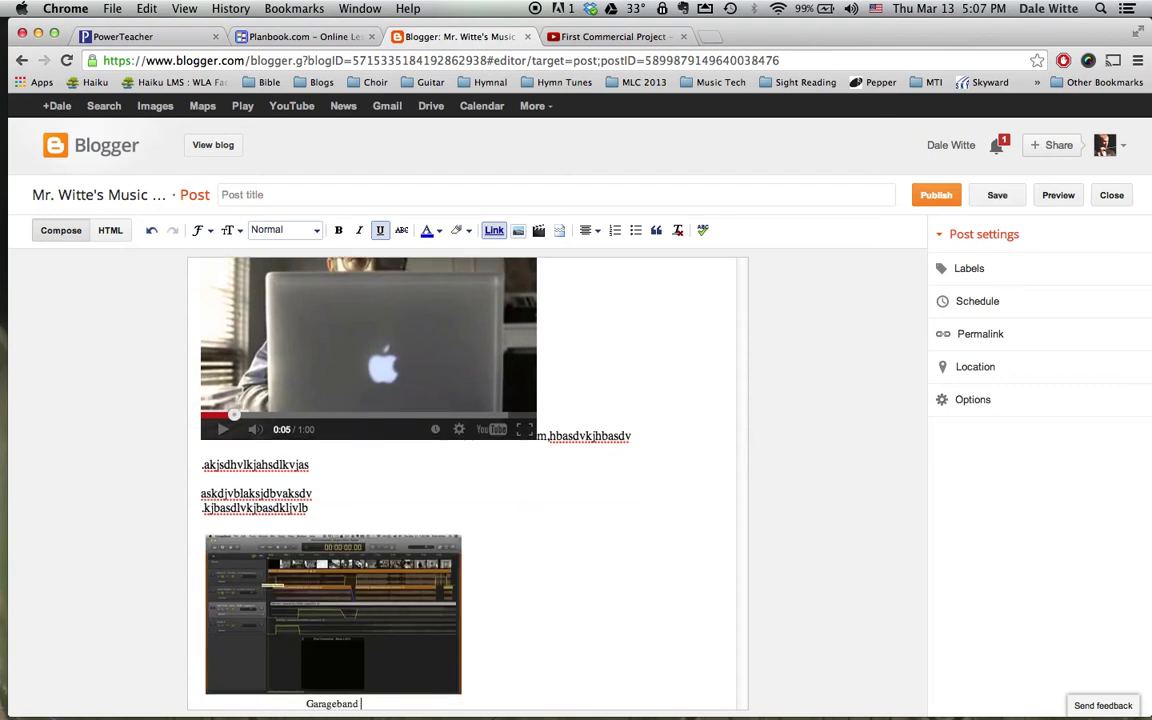
type(".0.1")
left_click(565, 616)
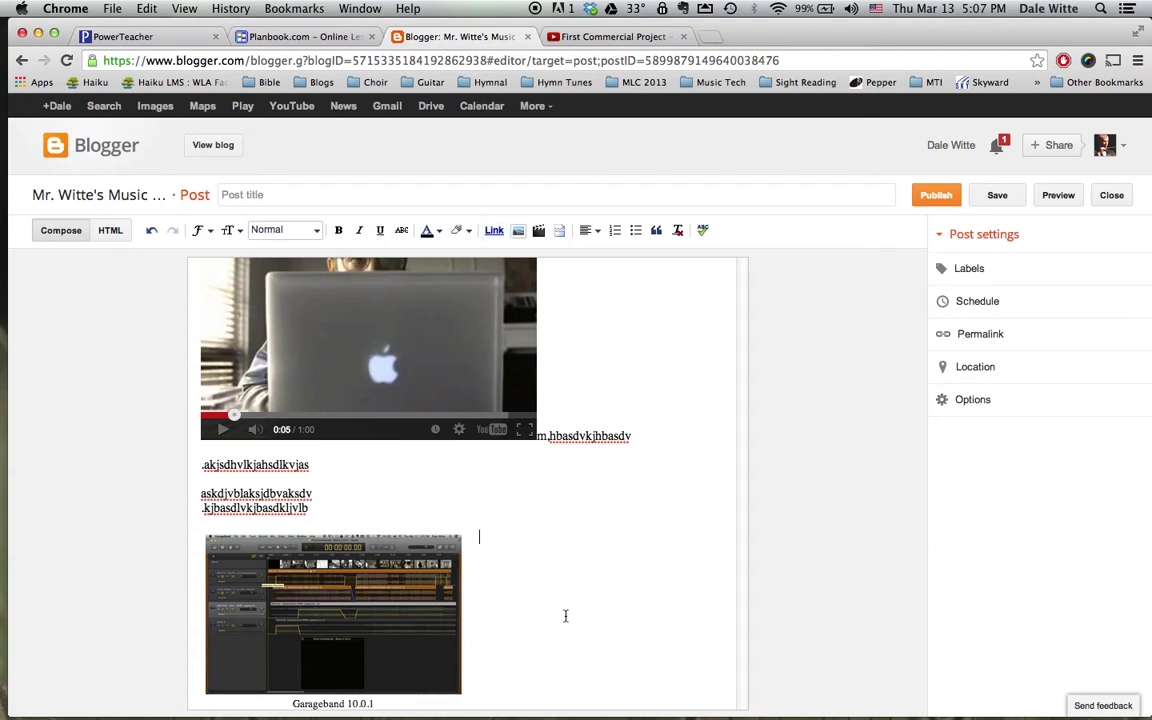
scroll(561, 576, "down", 1)
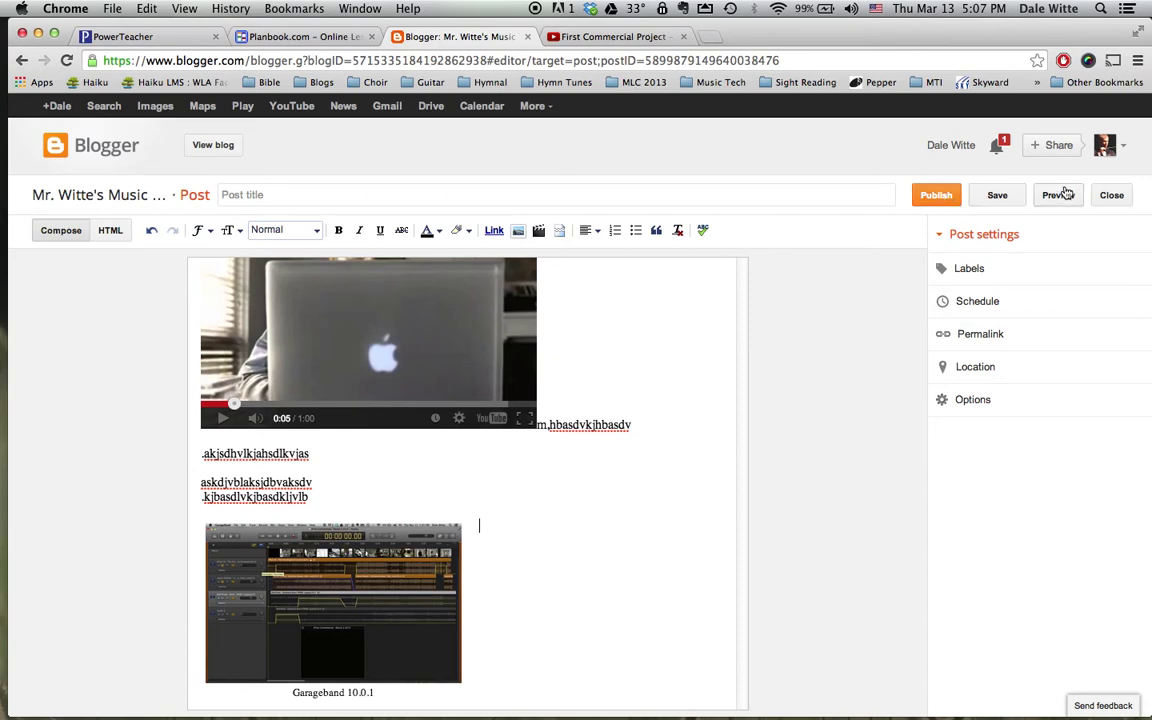
left_click(1058, 195)
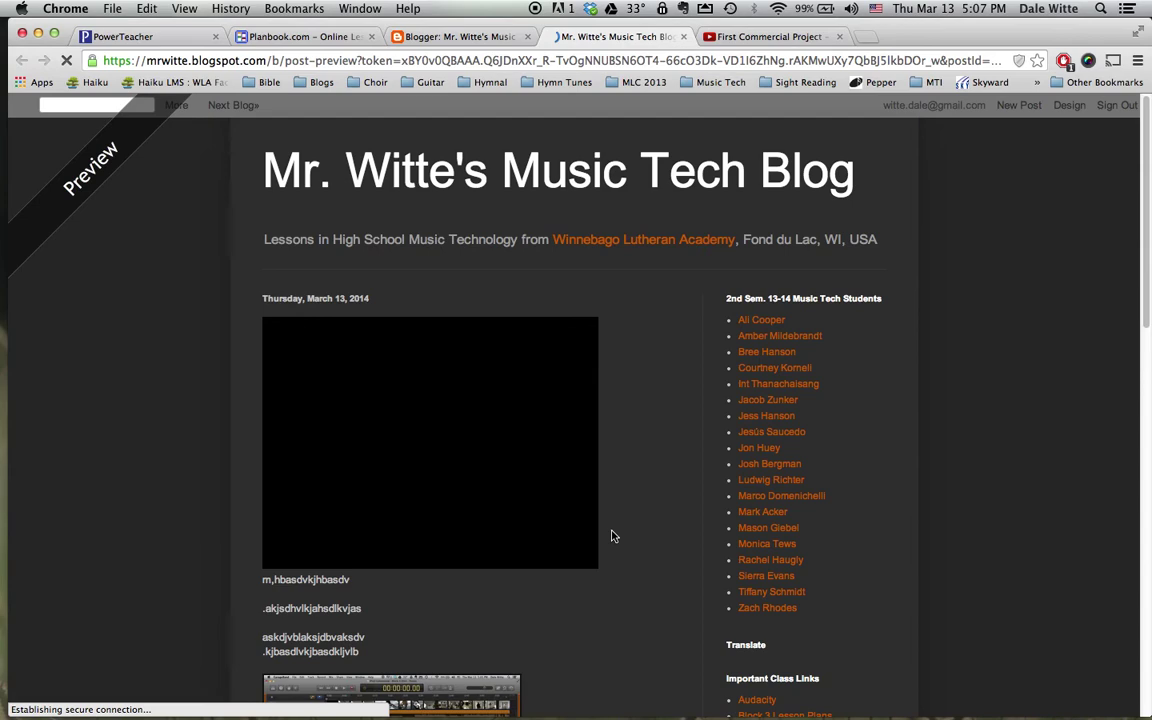
scroll(613, 537, "down", 3)
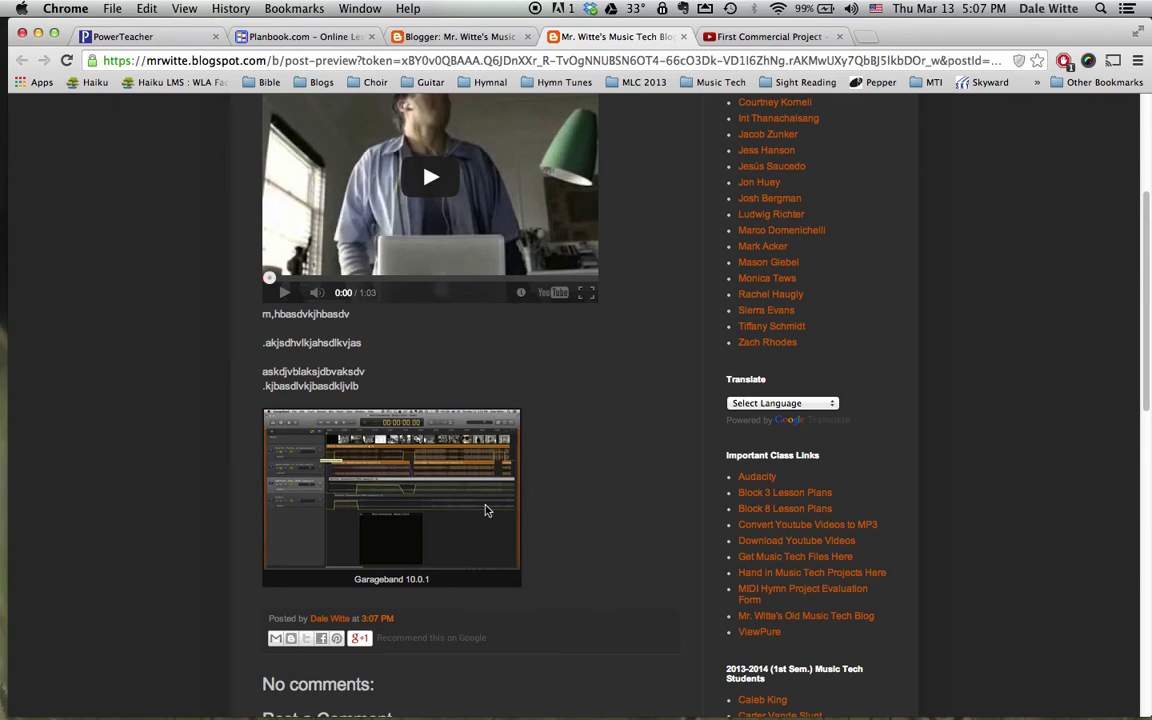
scroll(615, 437, "up", 3)
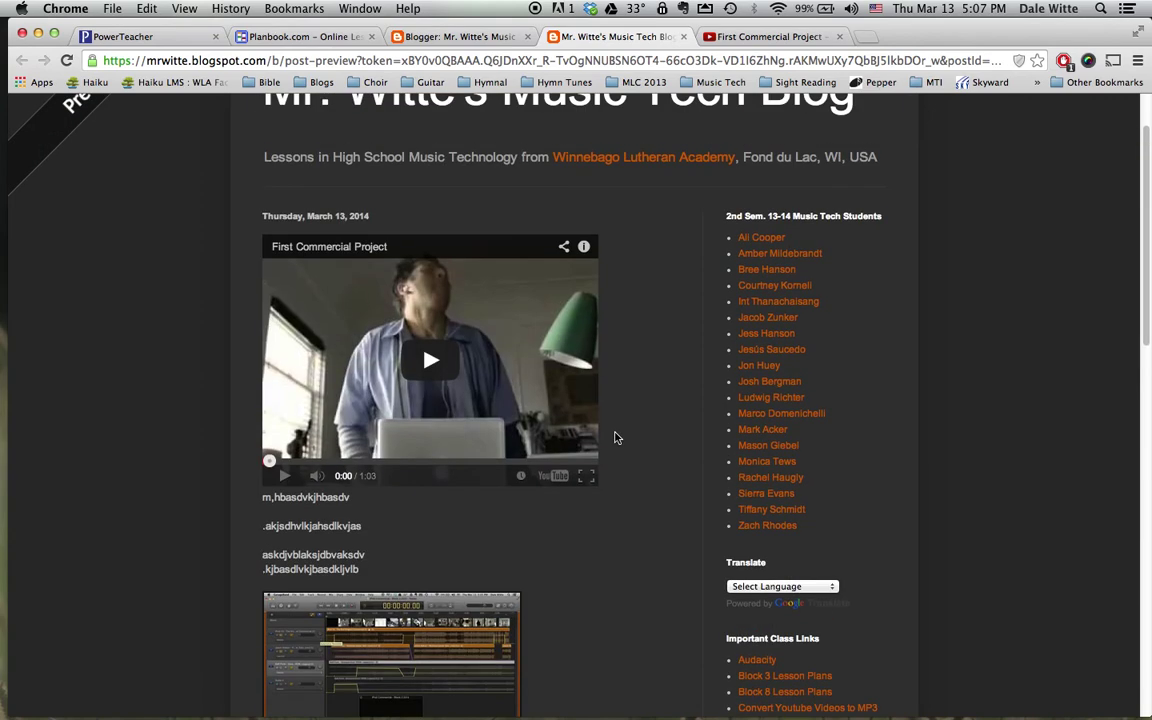
scroll(615, 437, "up", 2)
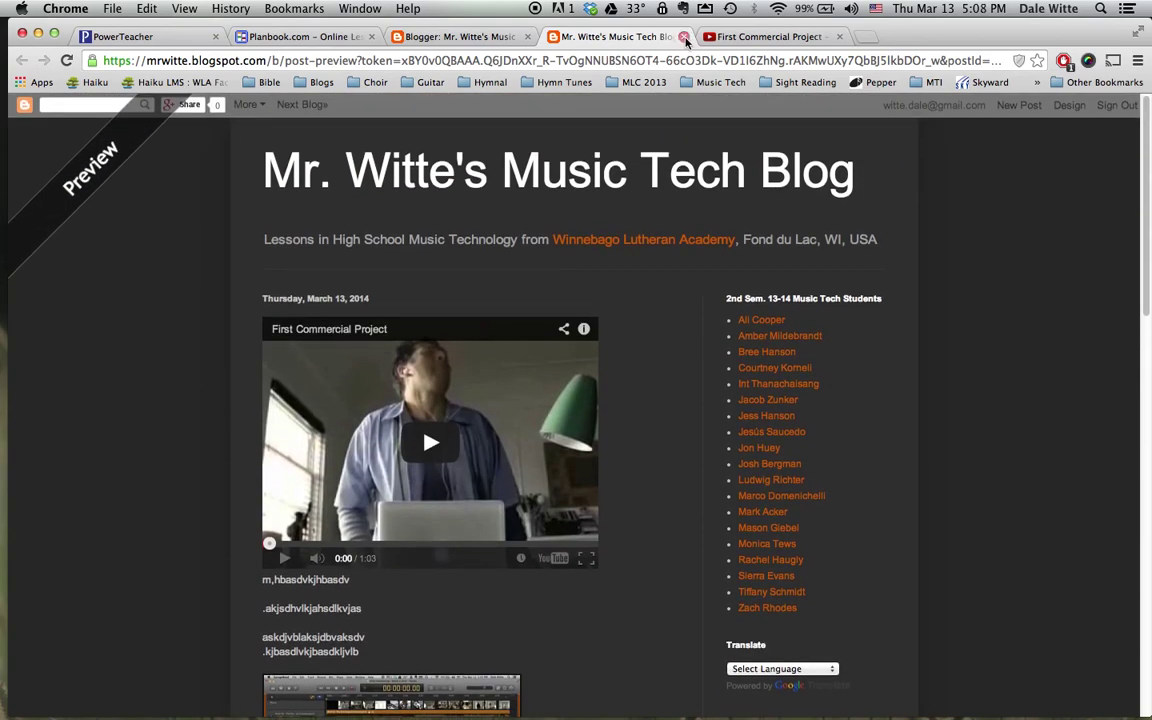
left_click(684, 37)
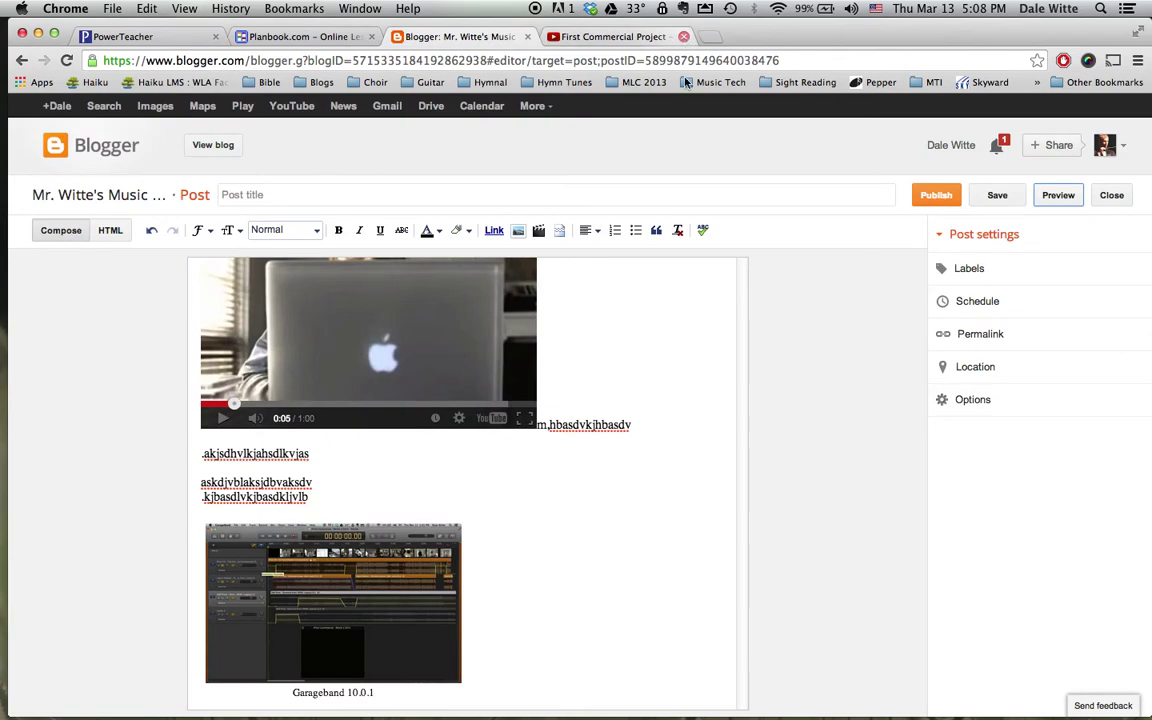
Publish the post, then play and pause the embedded First Commercial Project video on the live blog.
left_click(930, 196)
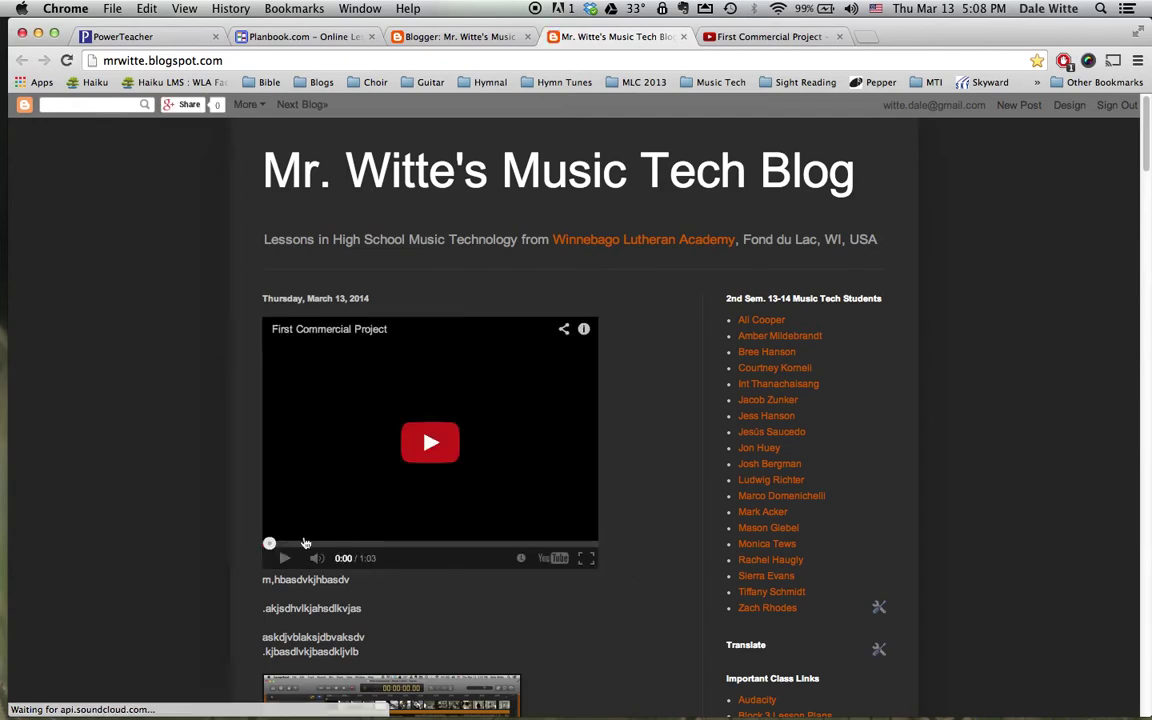
left_click(450, 440)
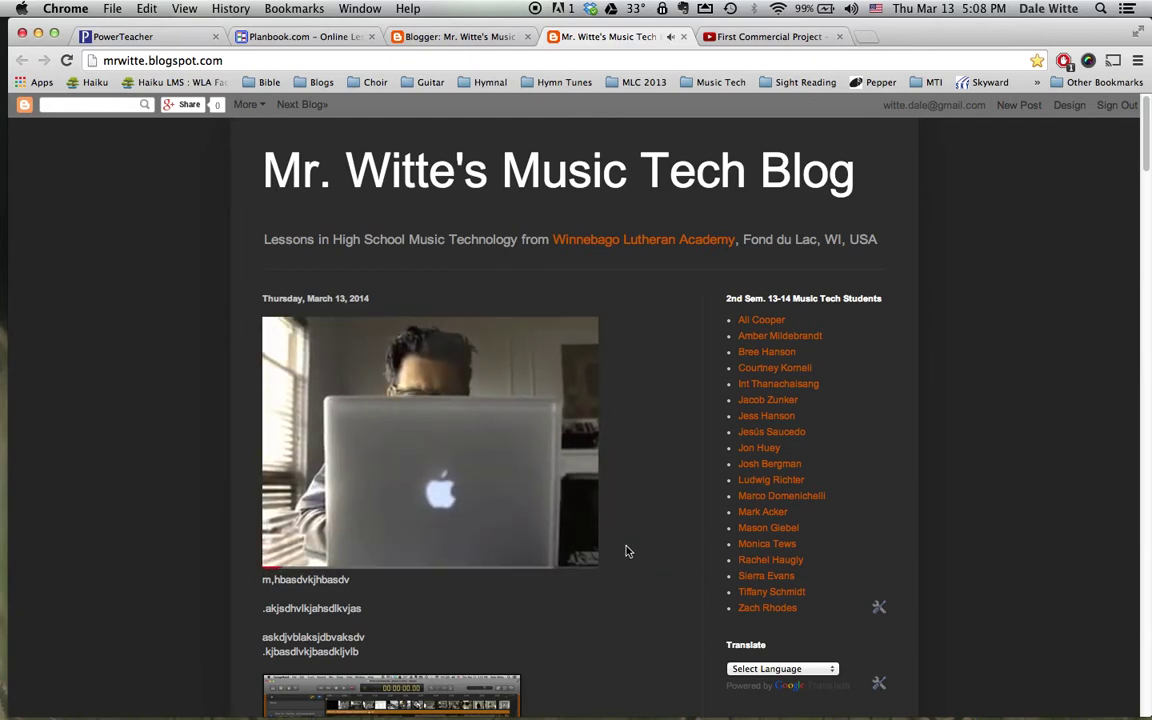
left_click(284, 558)
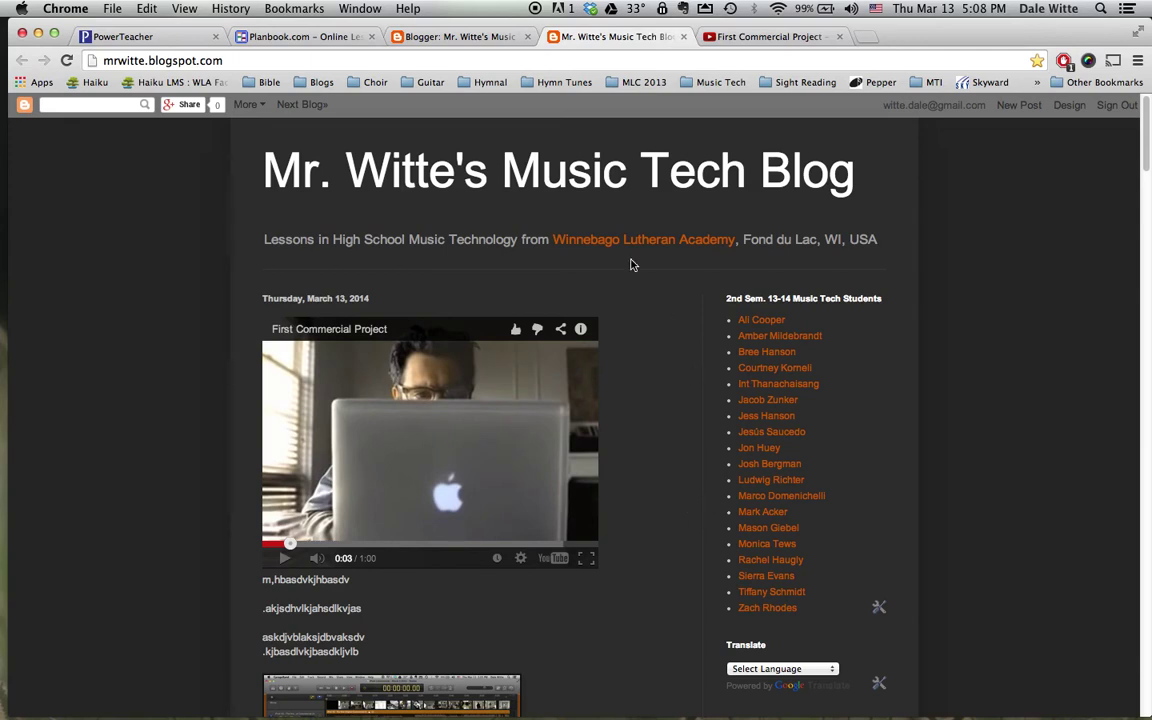
key("super+Tab")
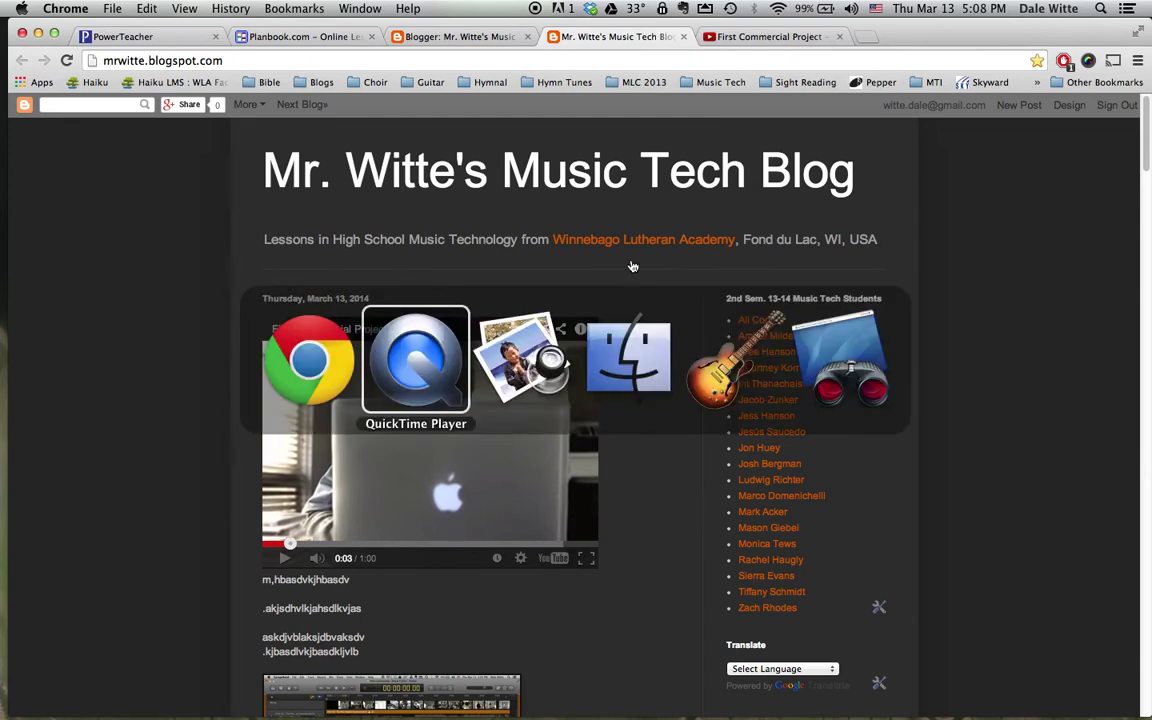
Switch to Remote Desktop and open Music Tech Lab 1's screen from the All Computers list.
key("super+Tab")
key("super+Tab")
key("super+Tab")
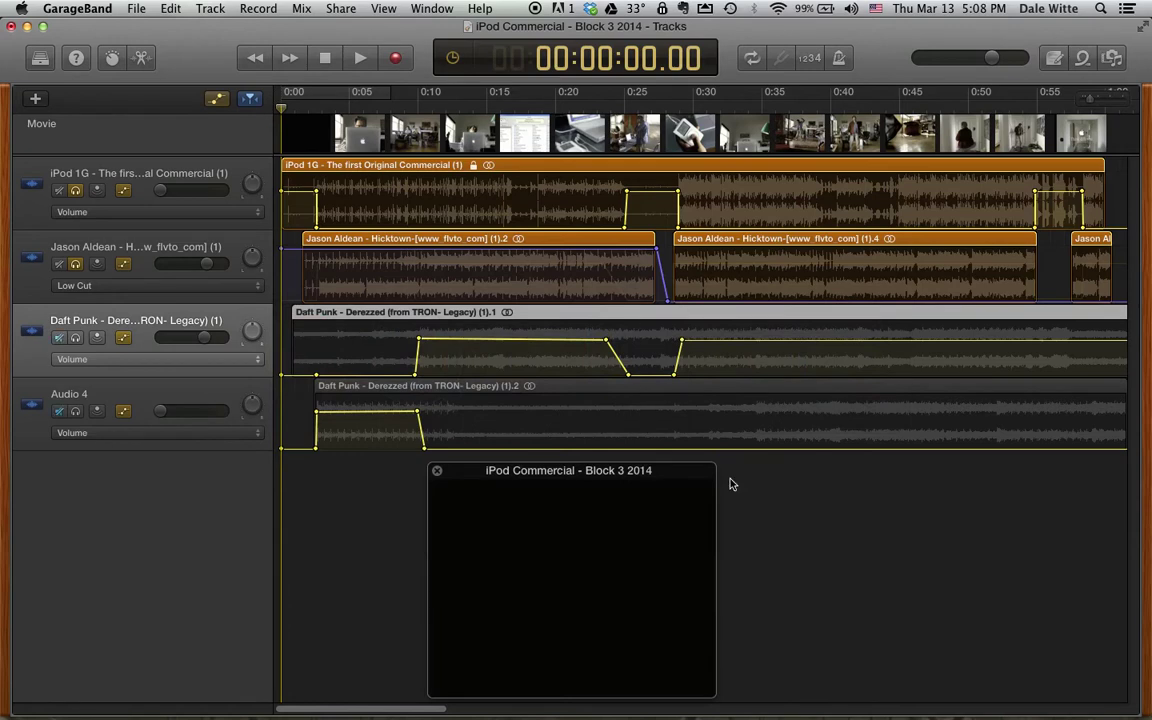
key("super+Tab")
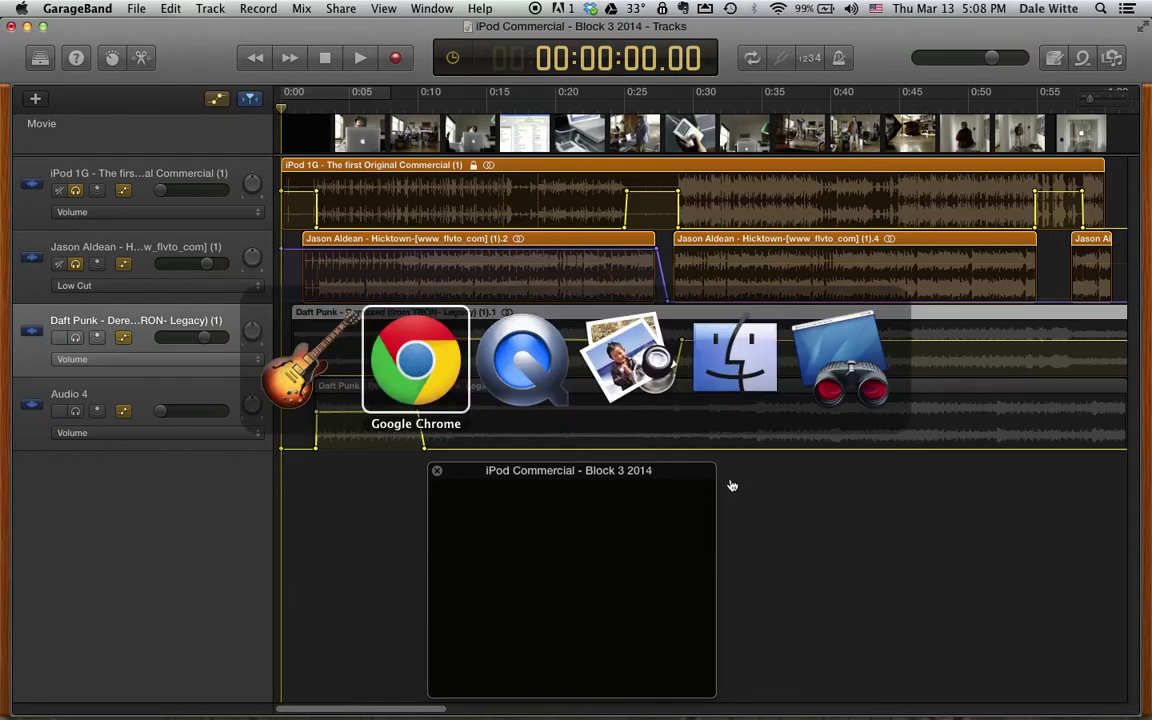
key("super+Tab")
key("super+Tab")
key("super+Tab")
key("super+Tab")
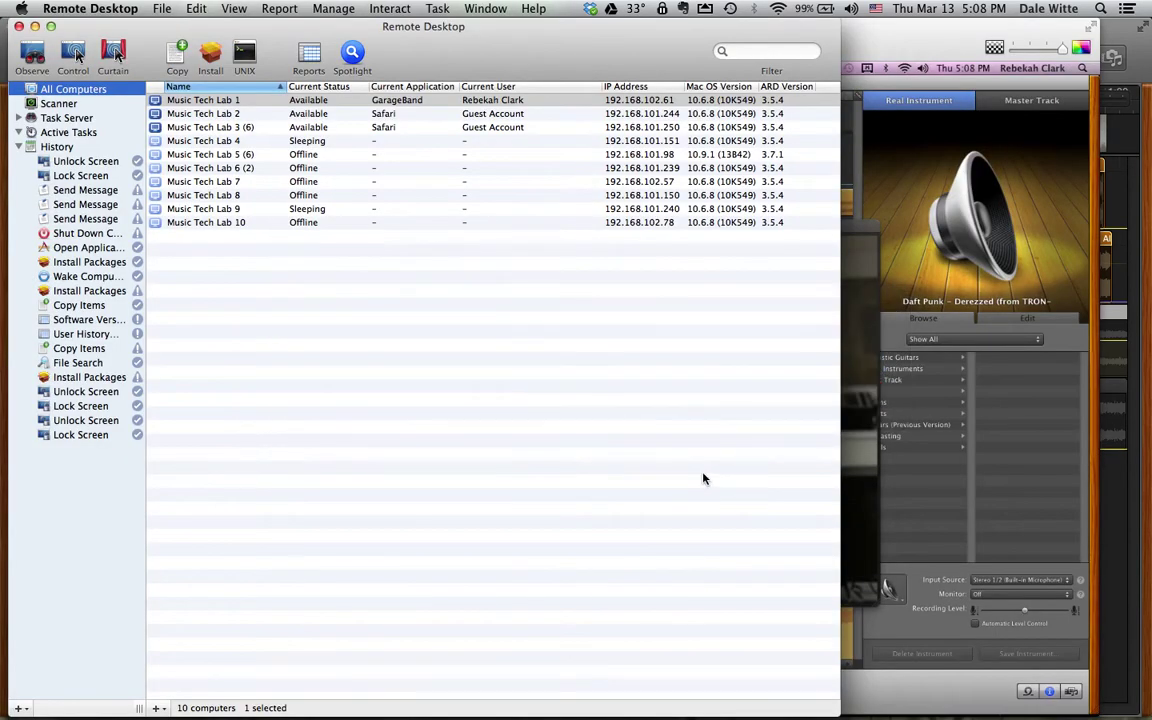
double_click(492, 100)
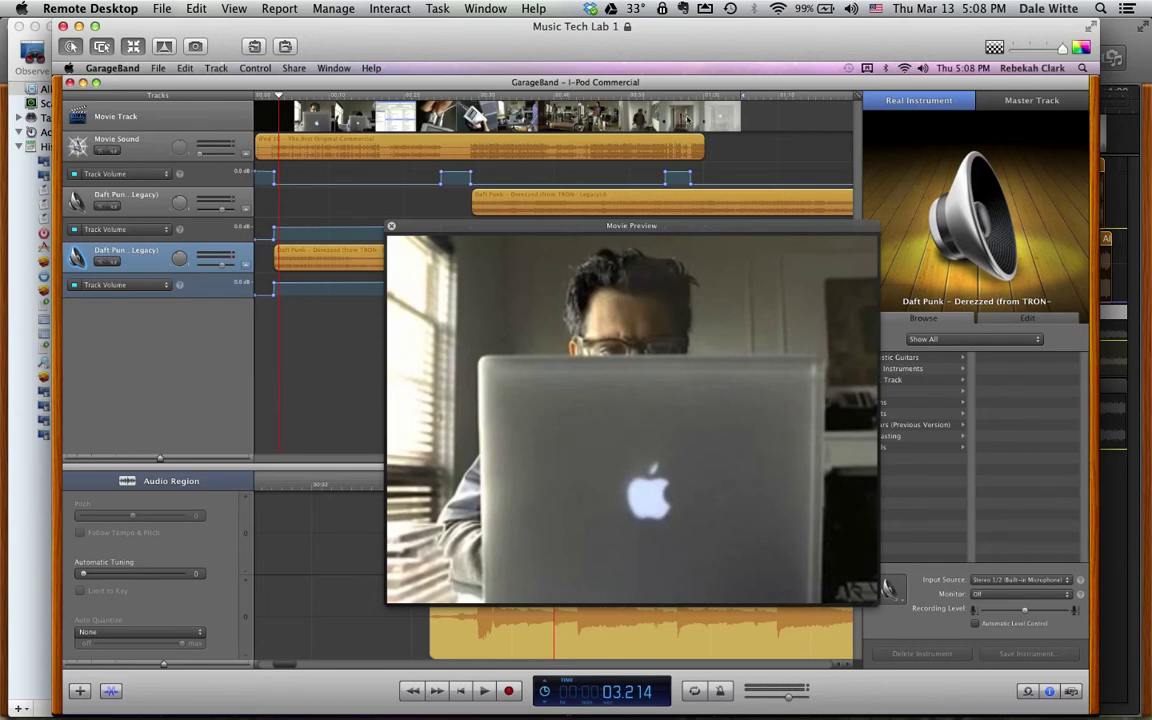
Close the lab Mac's movie preview, confirm About GarageBand shows version '11 6.0.5, and shrink the viewer.
left_click(116, 70)
left_click(125, 84)
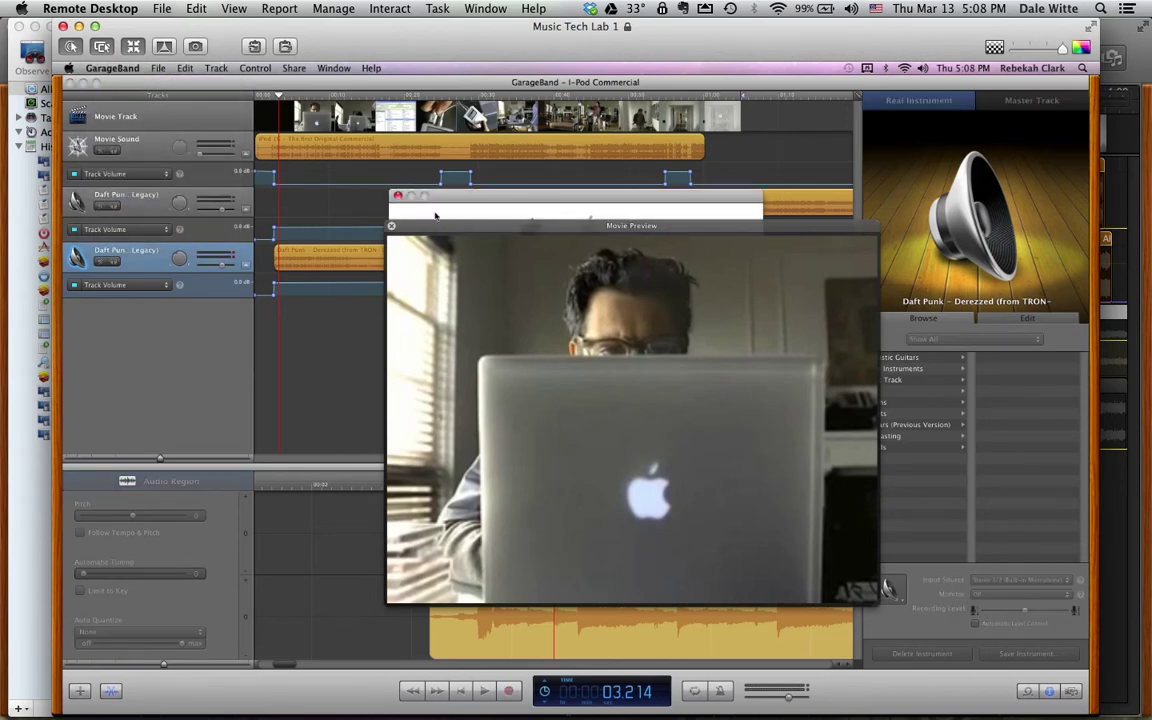
left_click(391, 228)
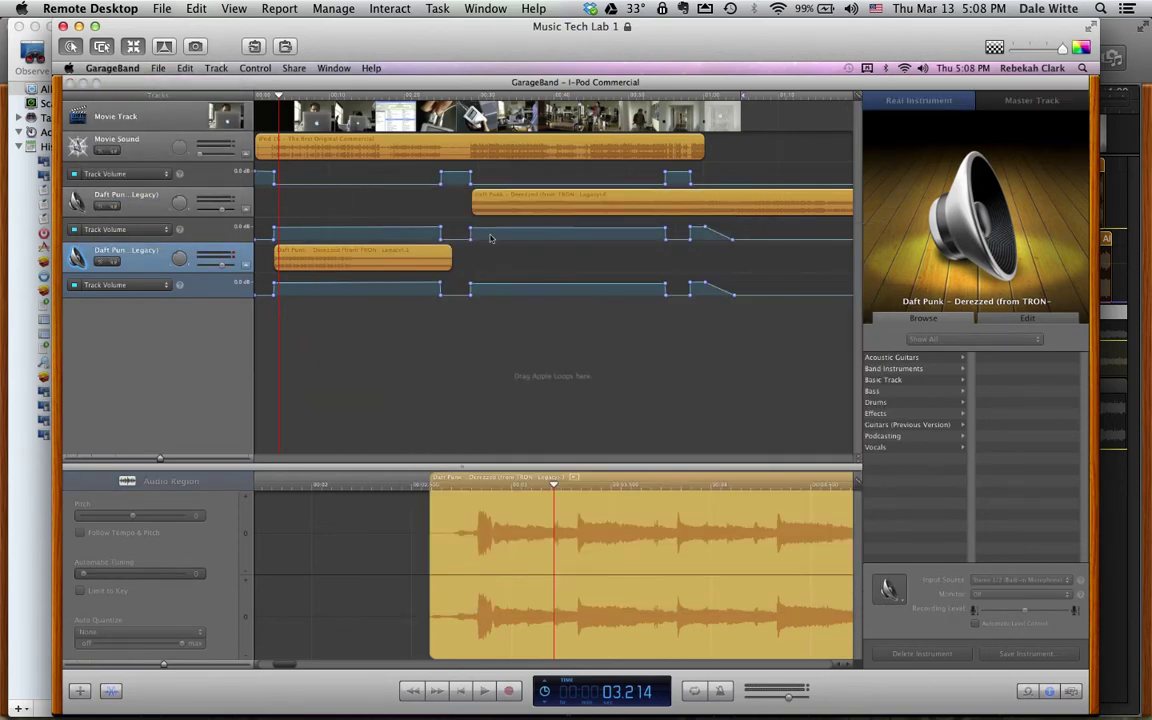
left_click(112, 68)
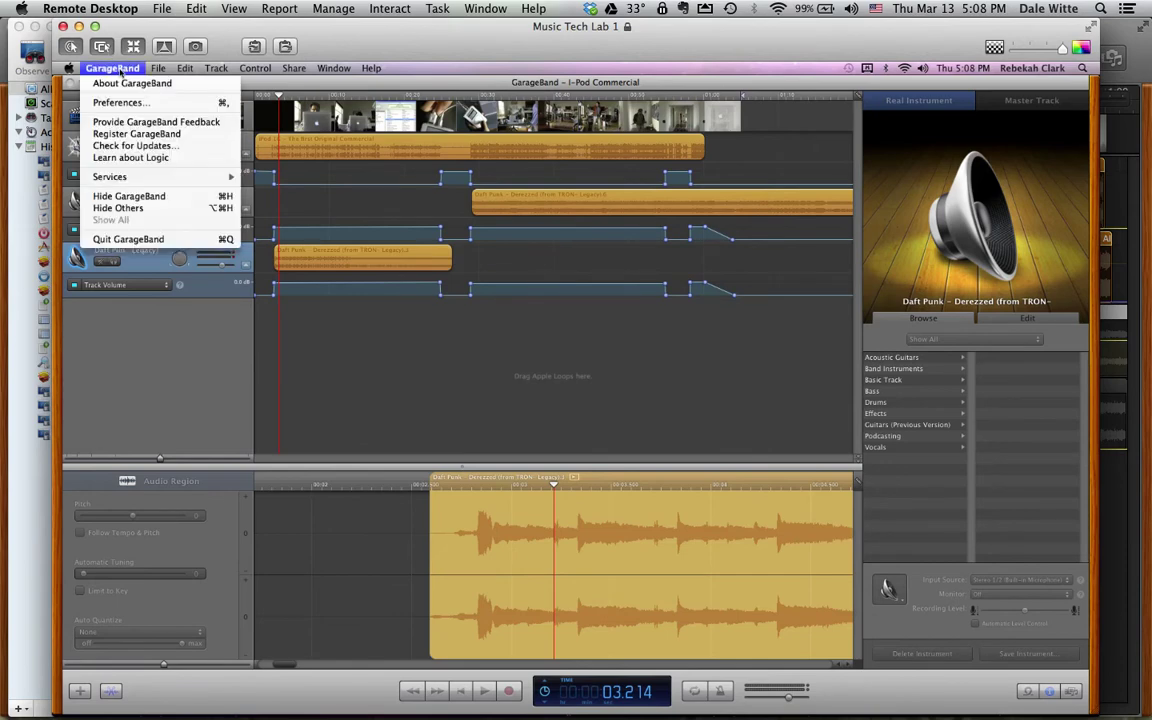
left_click(126, 83)
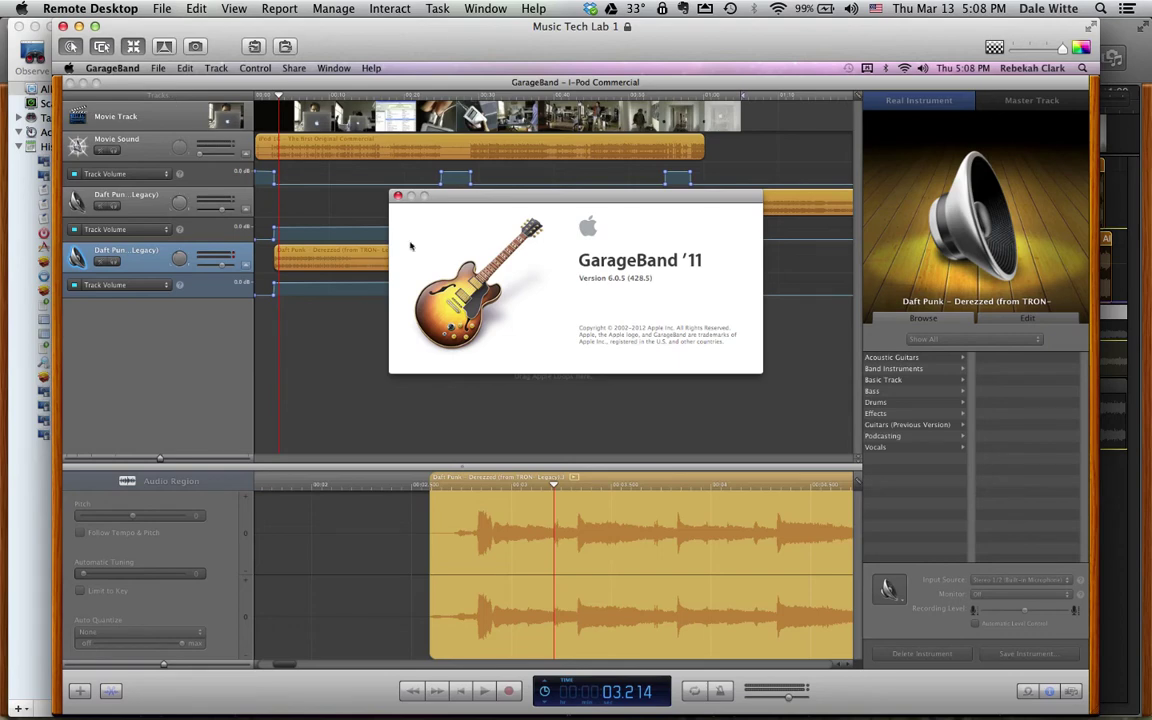
left_click(397, 196)
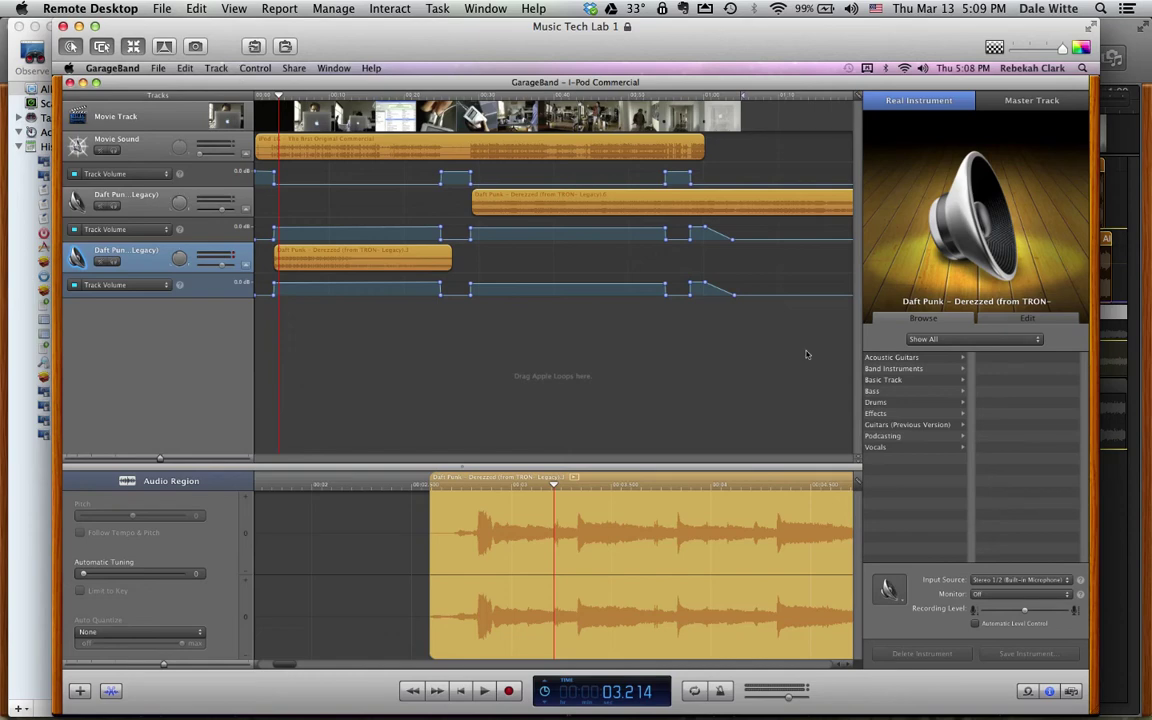
left_click_drag(1096, 710, 676, 550)
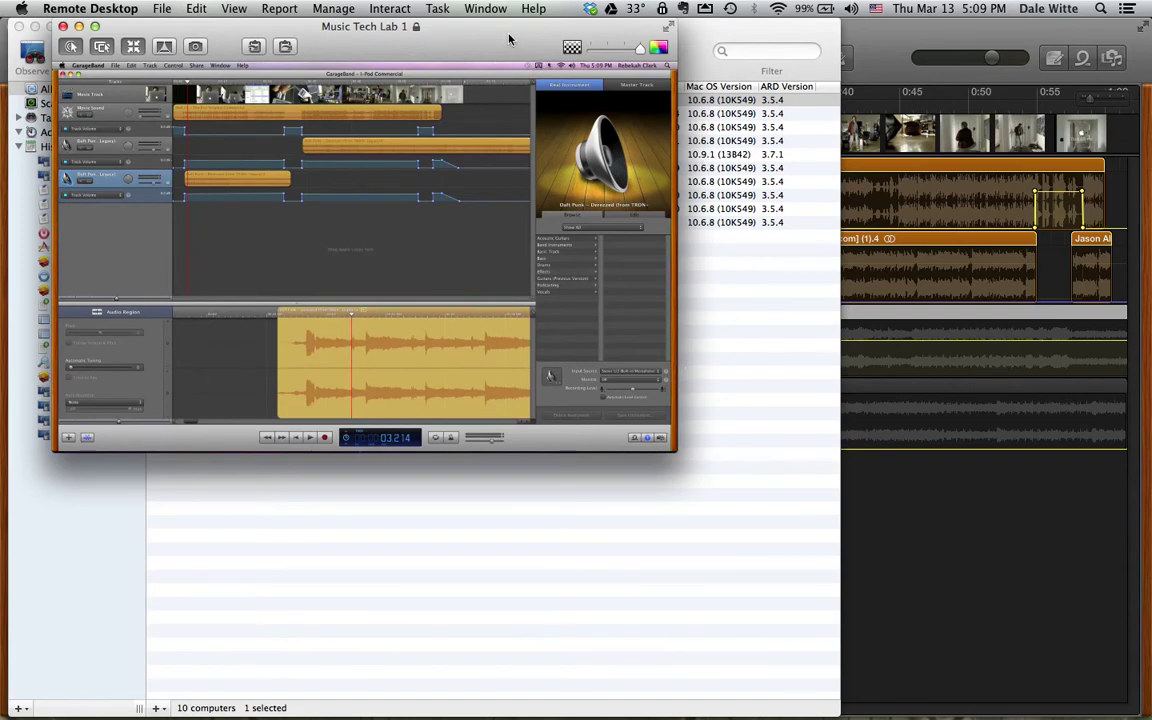
Enlarge the Observe window and move the lab computer's GarageBand project aside to reveal its desktop.
left_click_drag(509, 39, 493, 49)
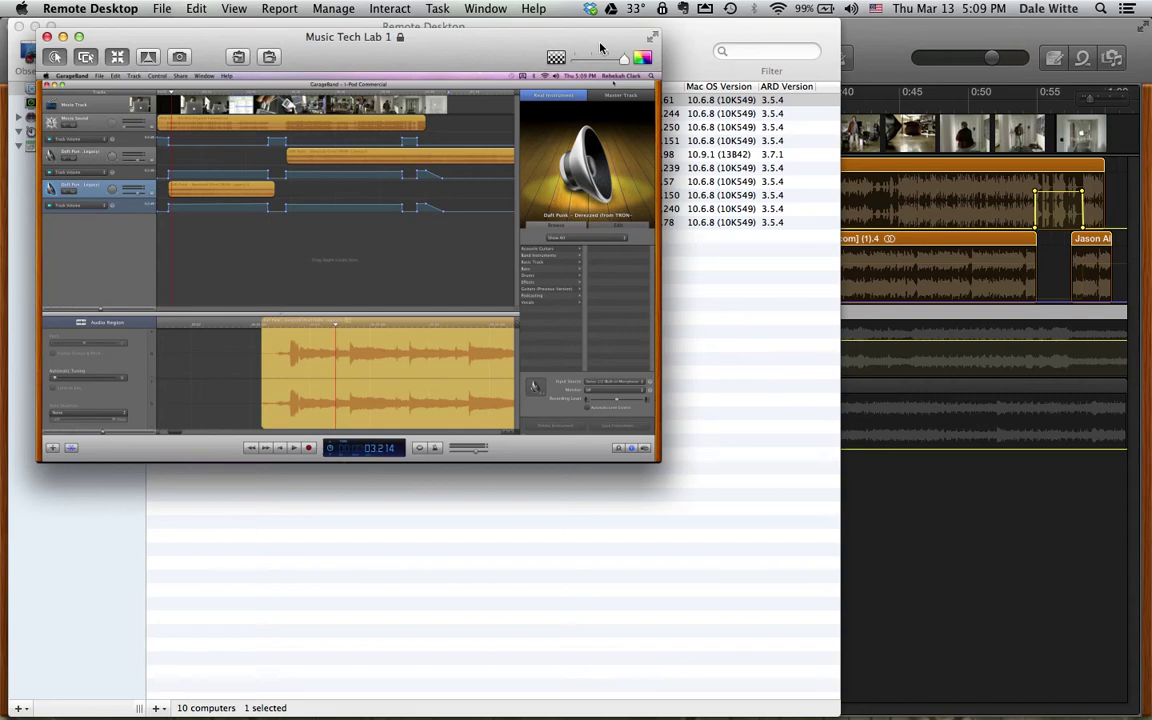
left_click_drag(658, 459, 1020, 686)
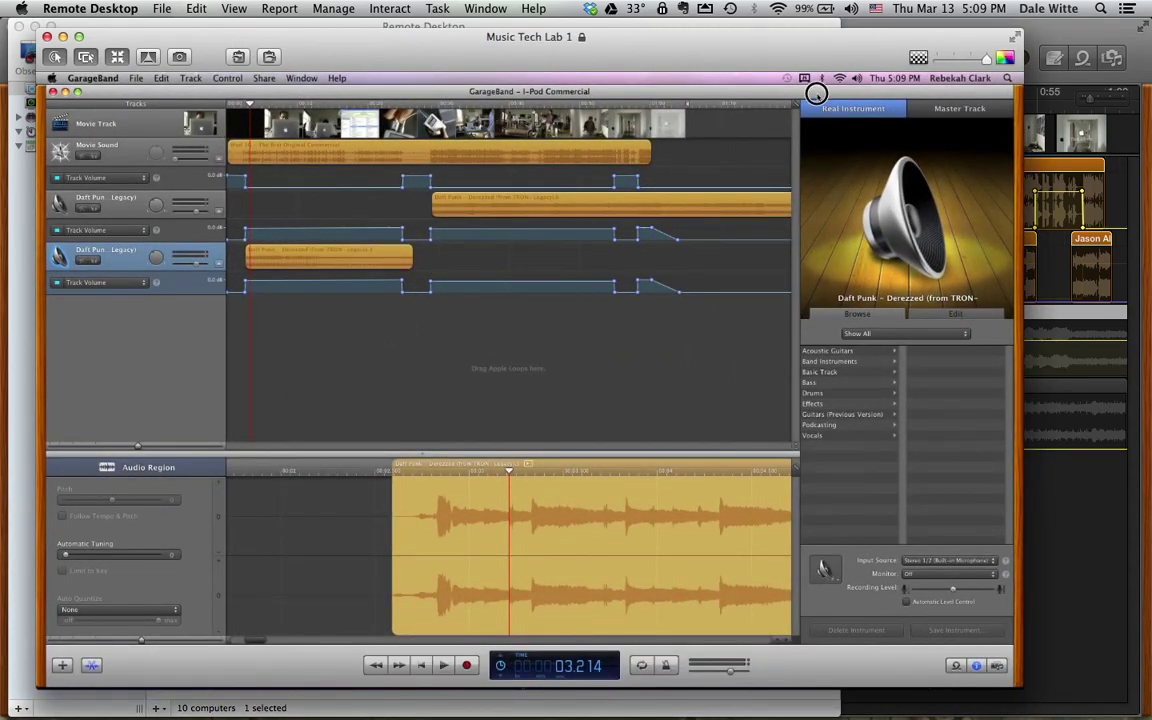
left_click_drag(818, 93, 620, 45)
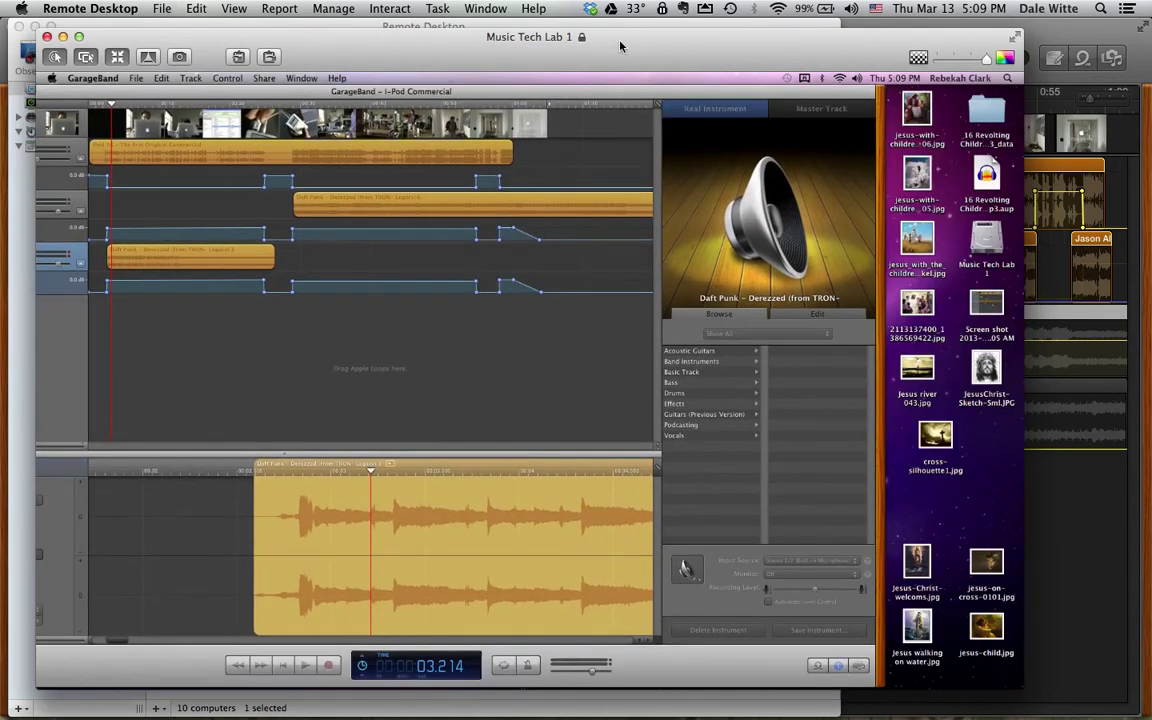
left_click(802, 703)
left_click(892, 506)
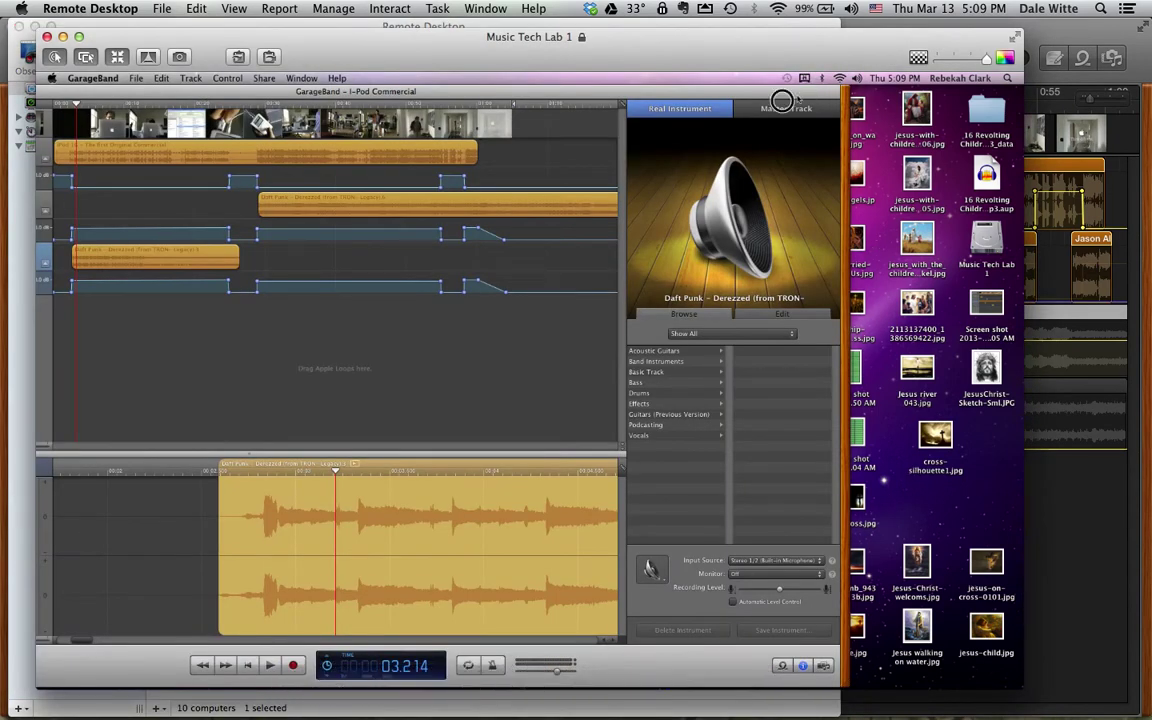
left_click_drag(800, 92, 510, 122)
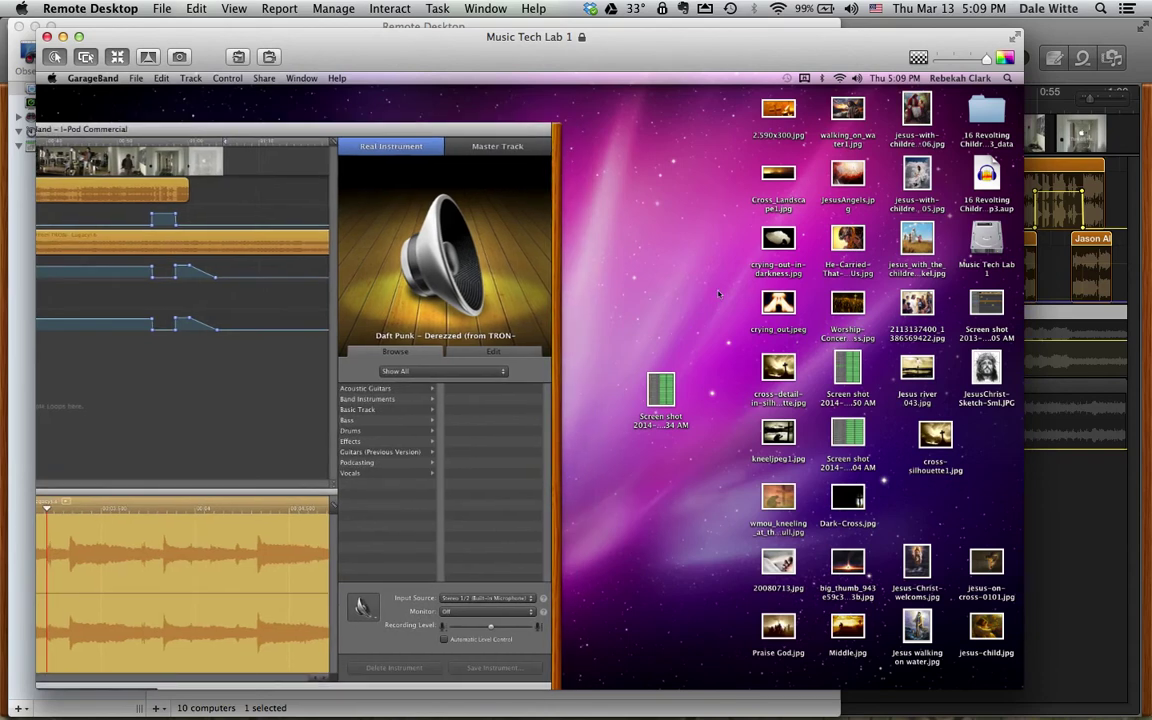
left_click(737, 266)
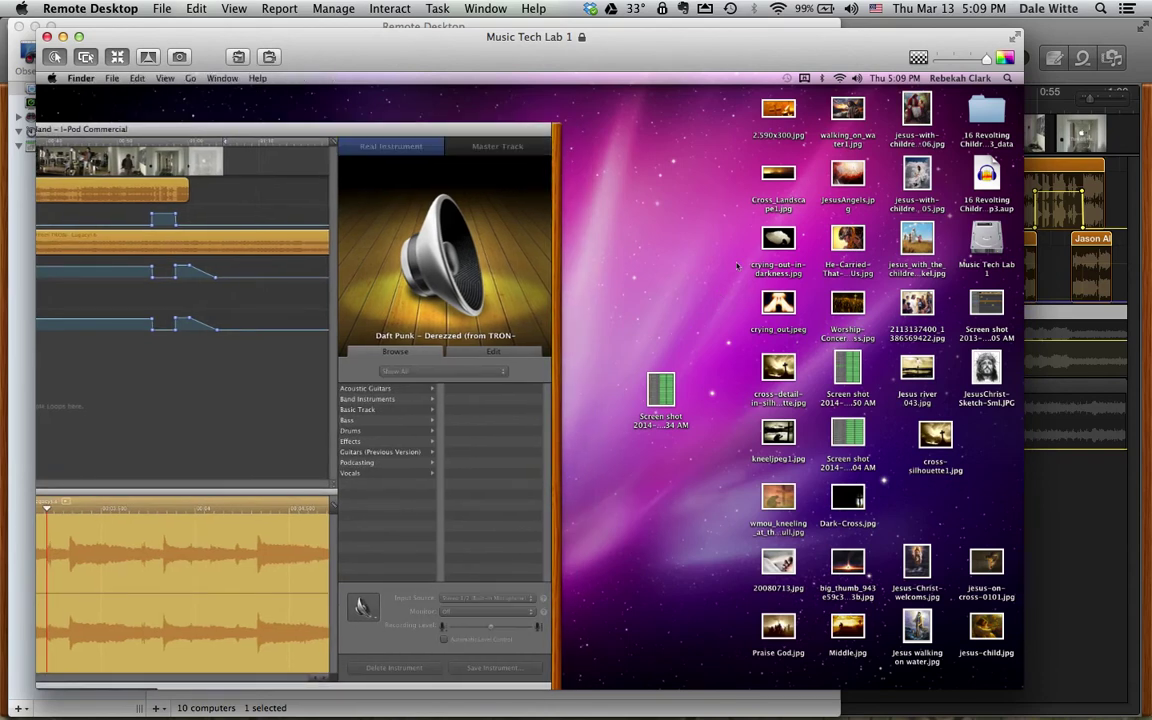
Launch Chrome via Spotlight on the lab computer, quit it, and move GarageBand back into view.
left_click(1008, 79)
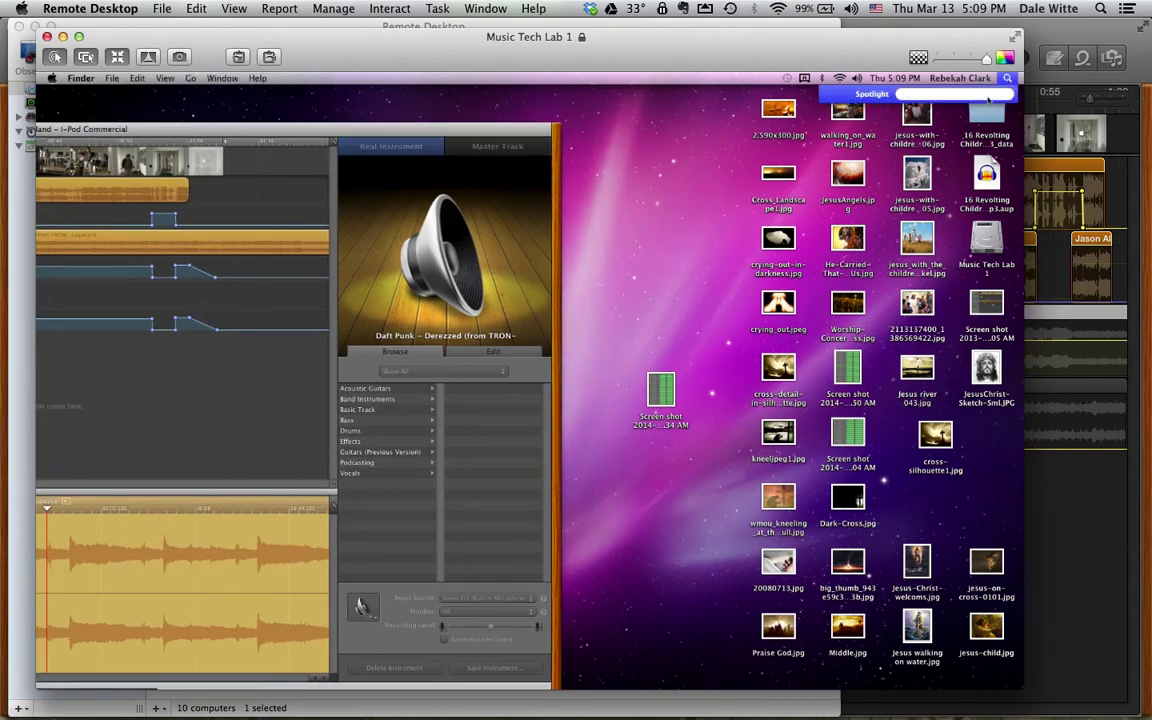
type("chrome")
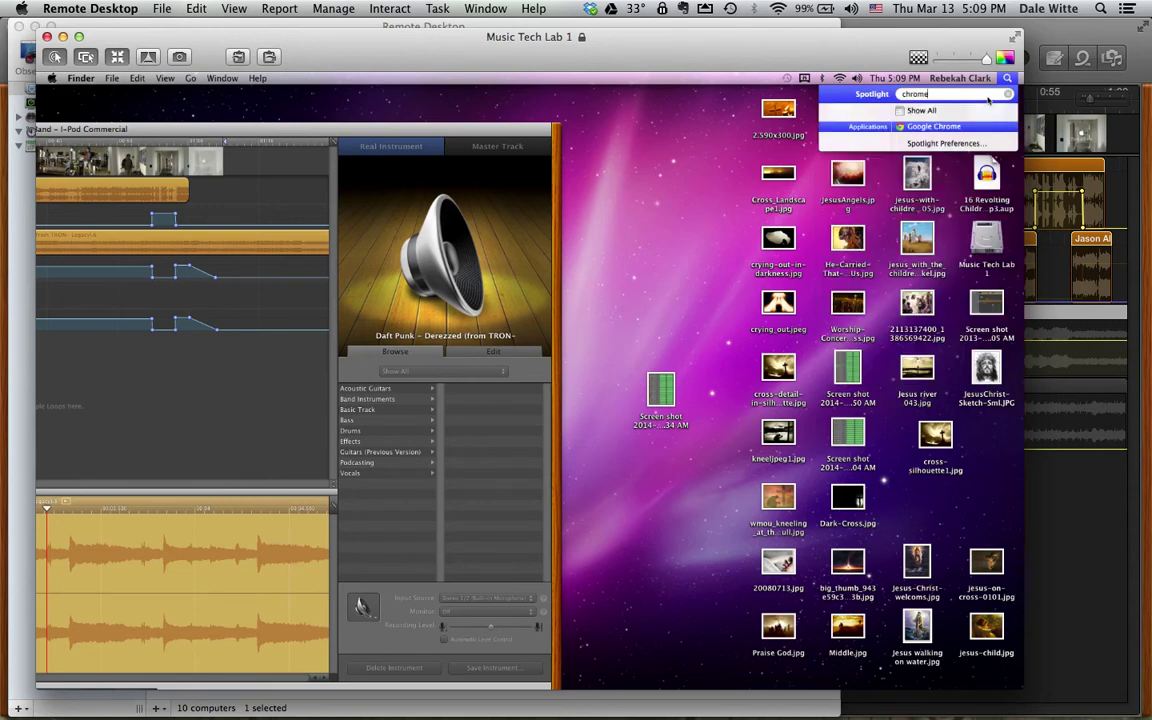
key("Return")
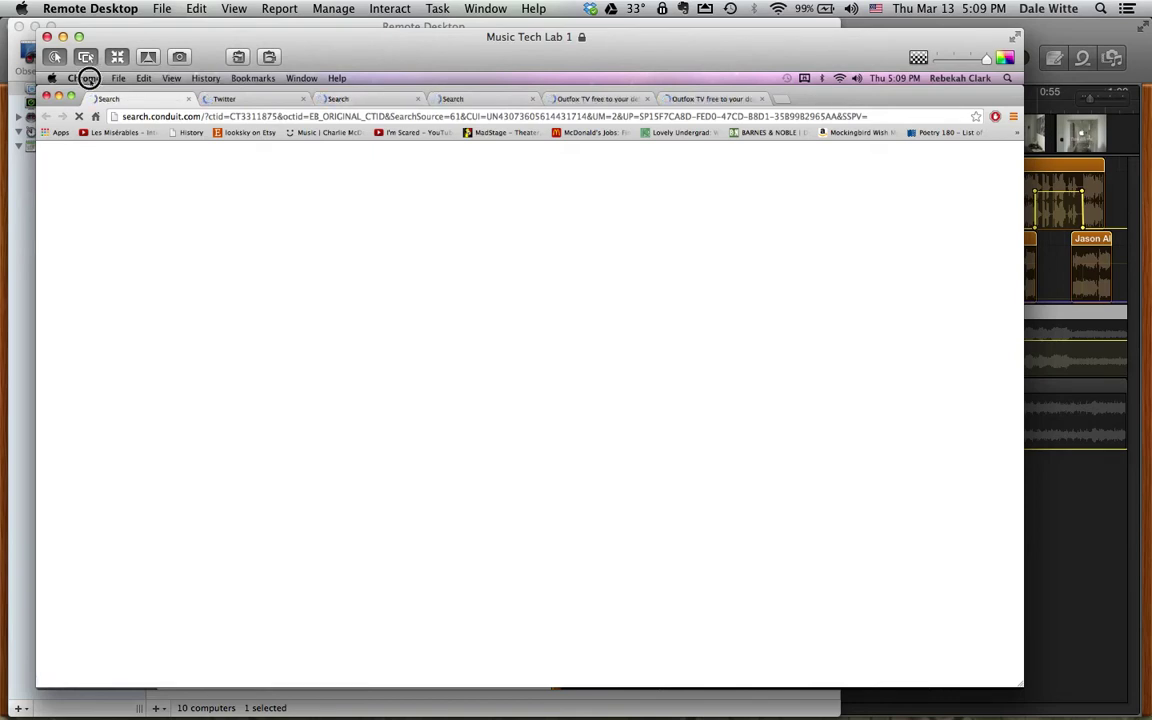
left_click(88, 78)
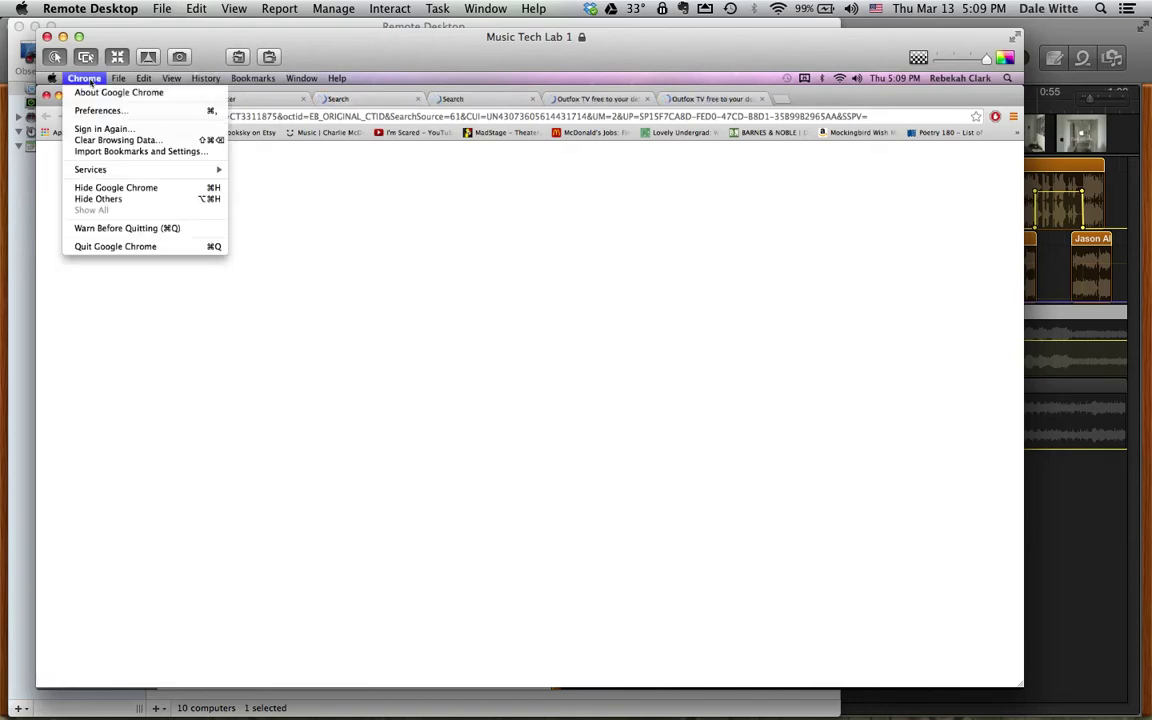
left_click(118, 249)
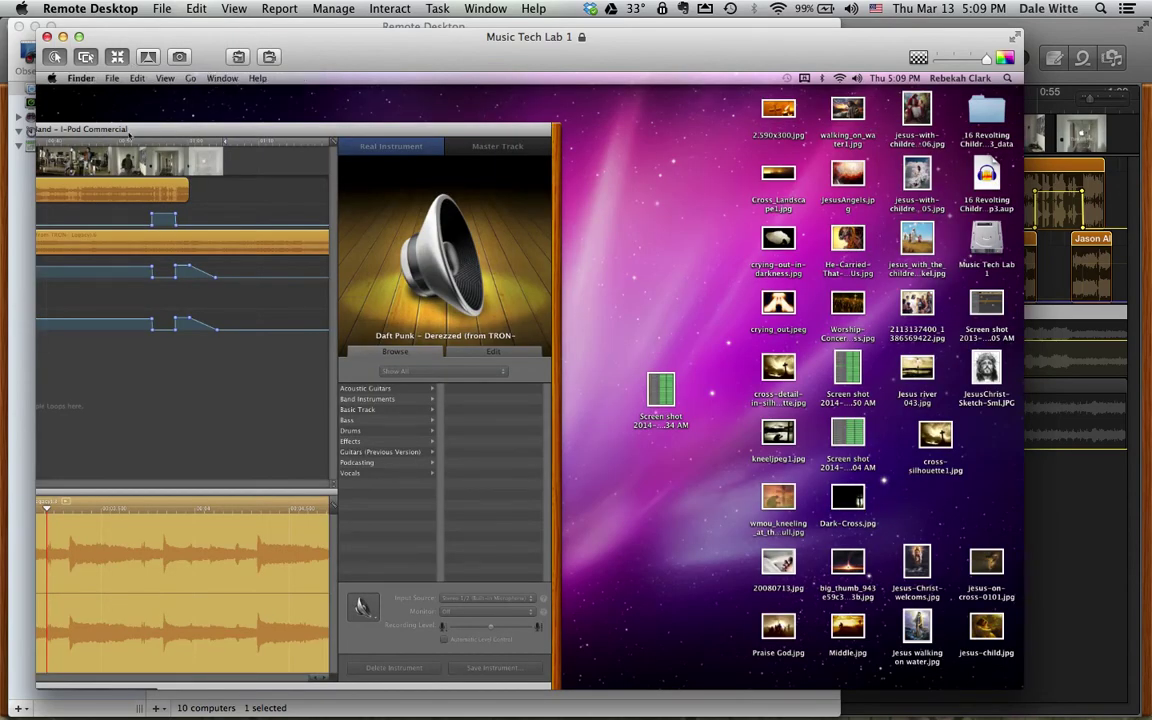
left_click_drag(128, 133, 591, 93)
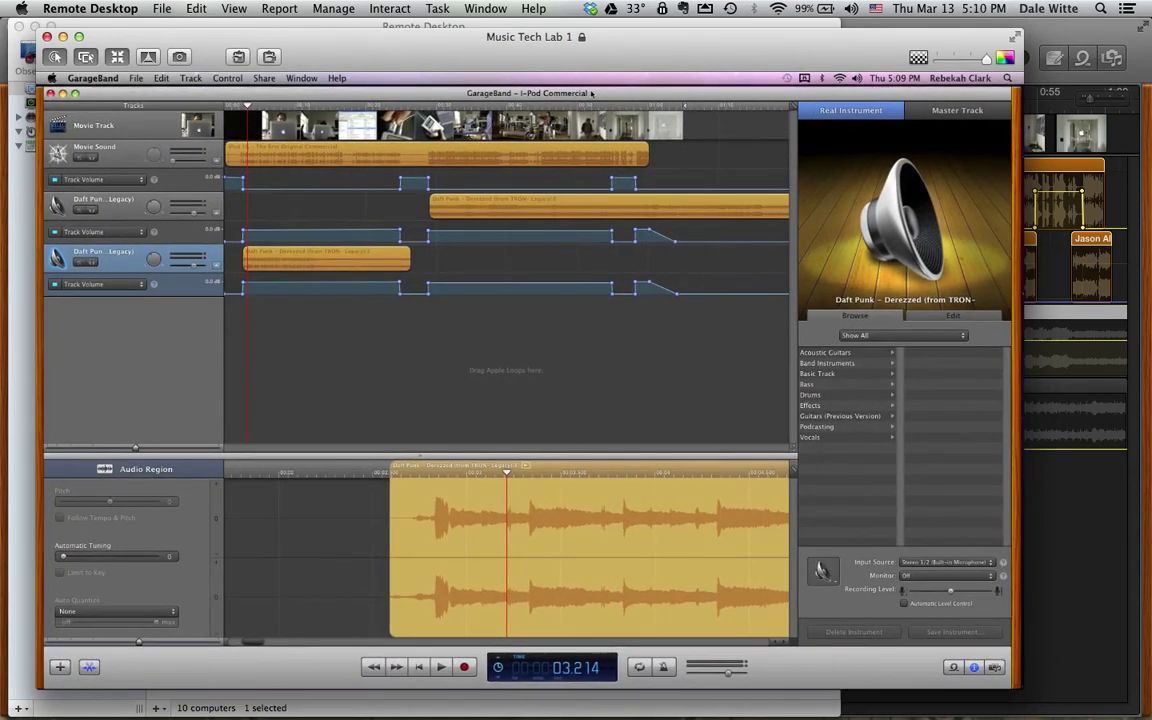
Bring the lab computers list forward, then open the student's own blog from the Music Tech blog in Chrome.
left_click(15, 360)
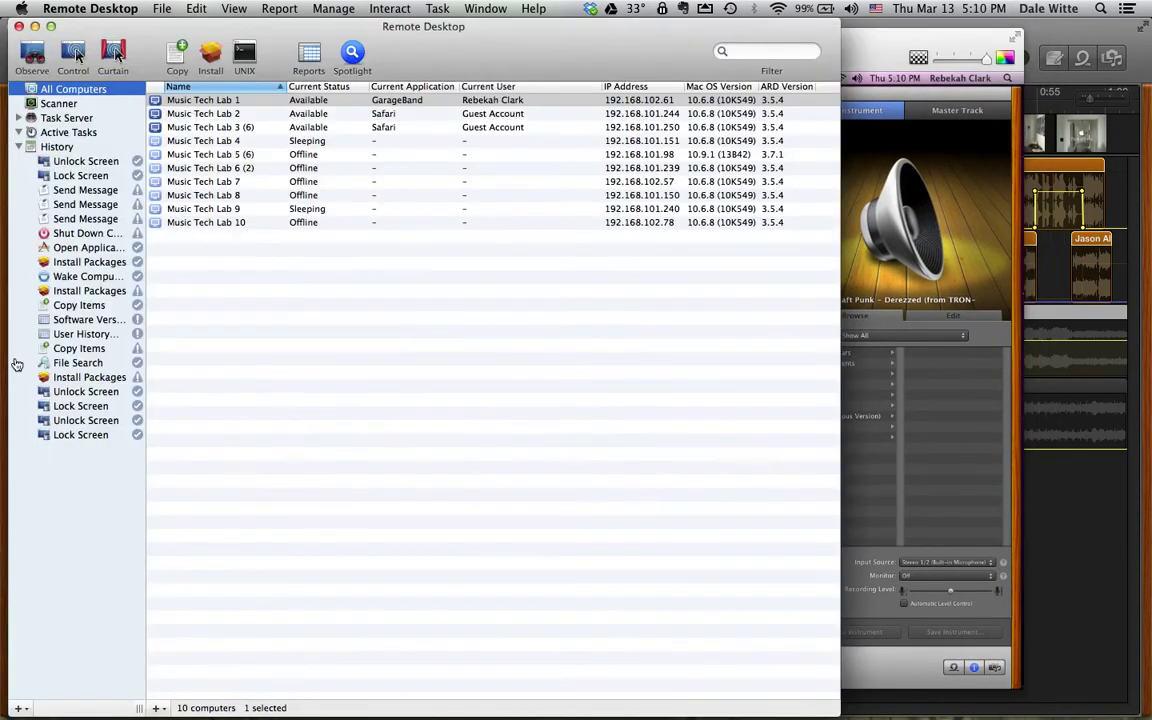
key("super+Tab")
key("super+Tab")
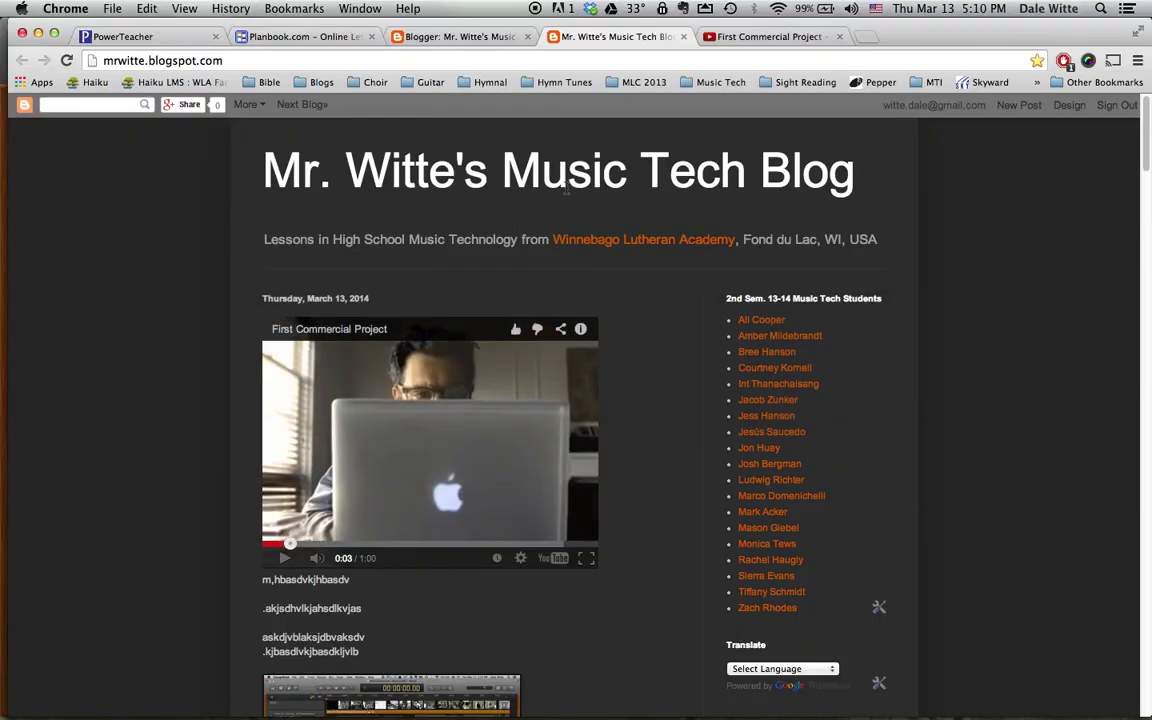
scroll(888, 493, "down", 15)
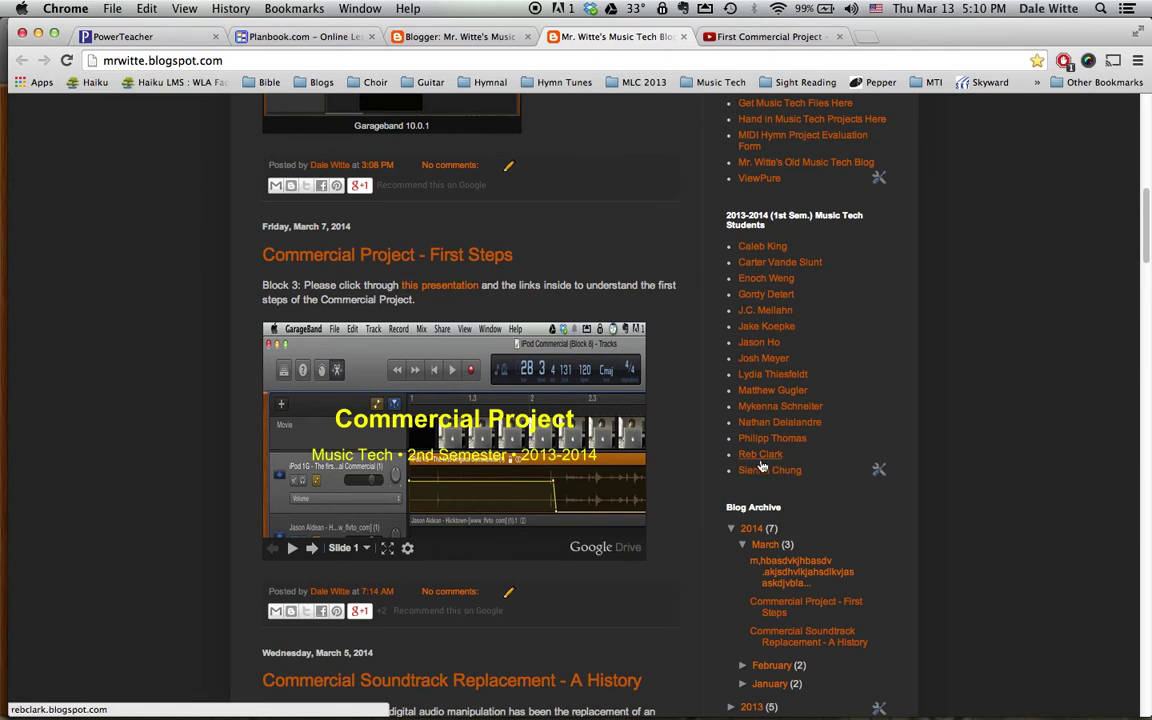
left_click(774, 472)
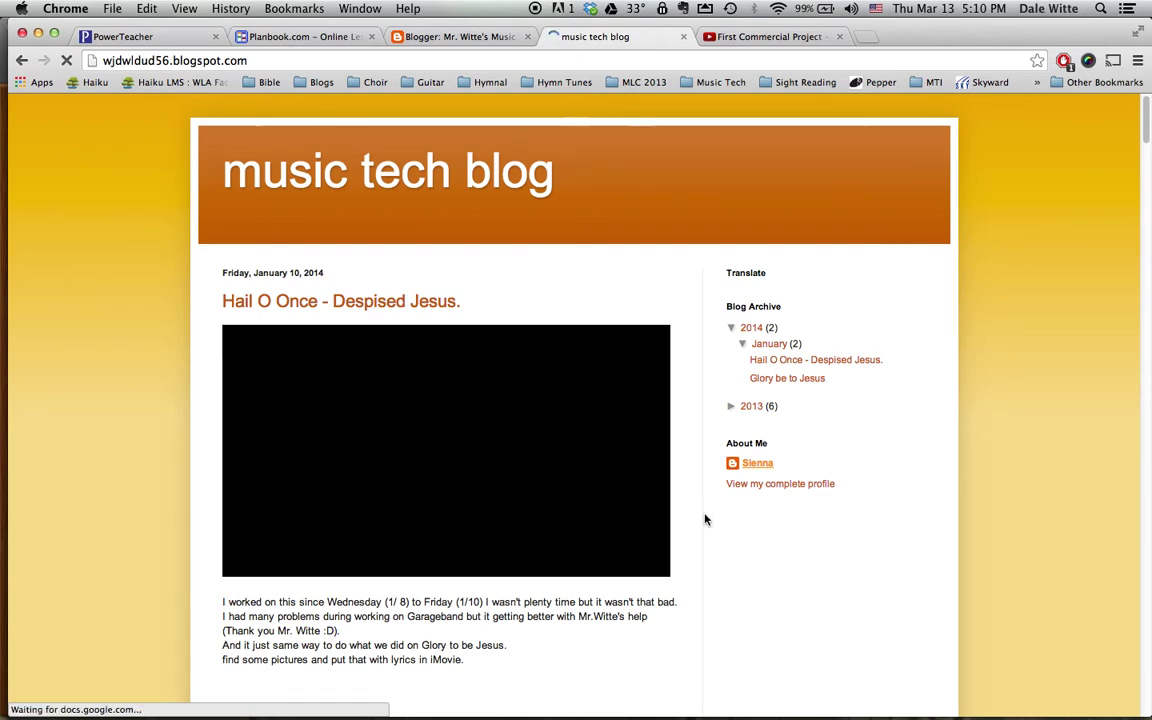
Scroll the student's blog to the commercial project post listing the Video and Audio settings.
scroll(704, 515, "down", 10)
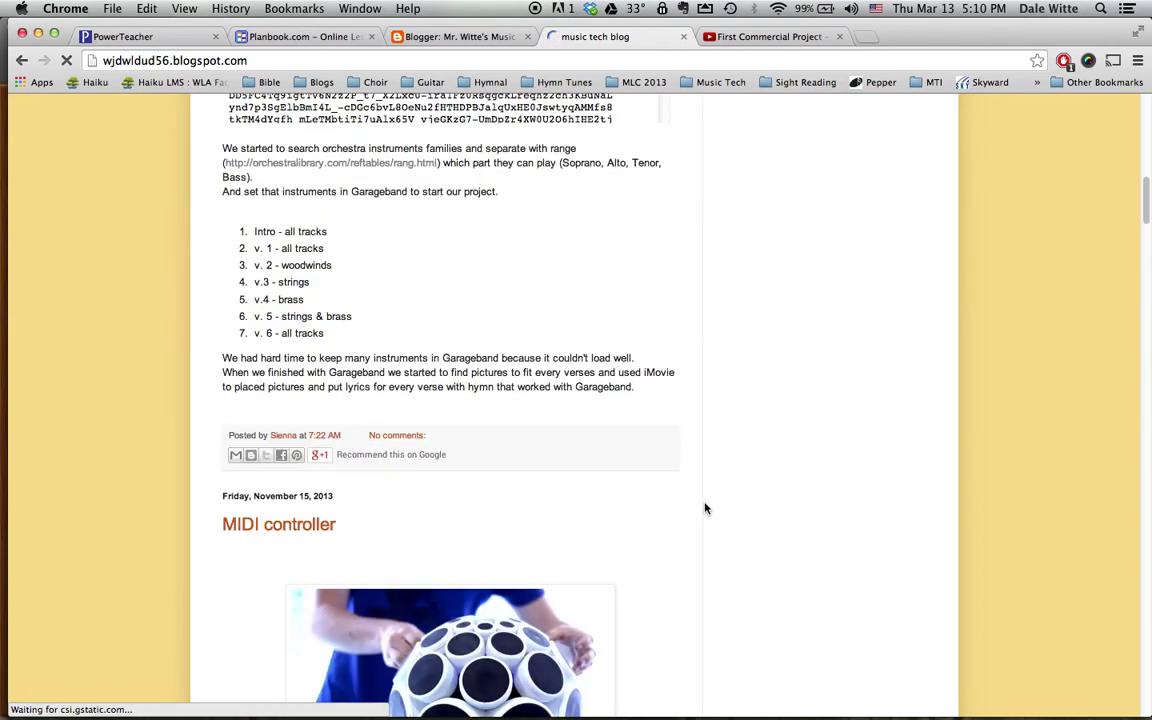
scroll(704, 509, "down", 5)
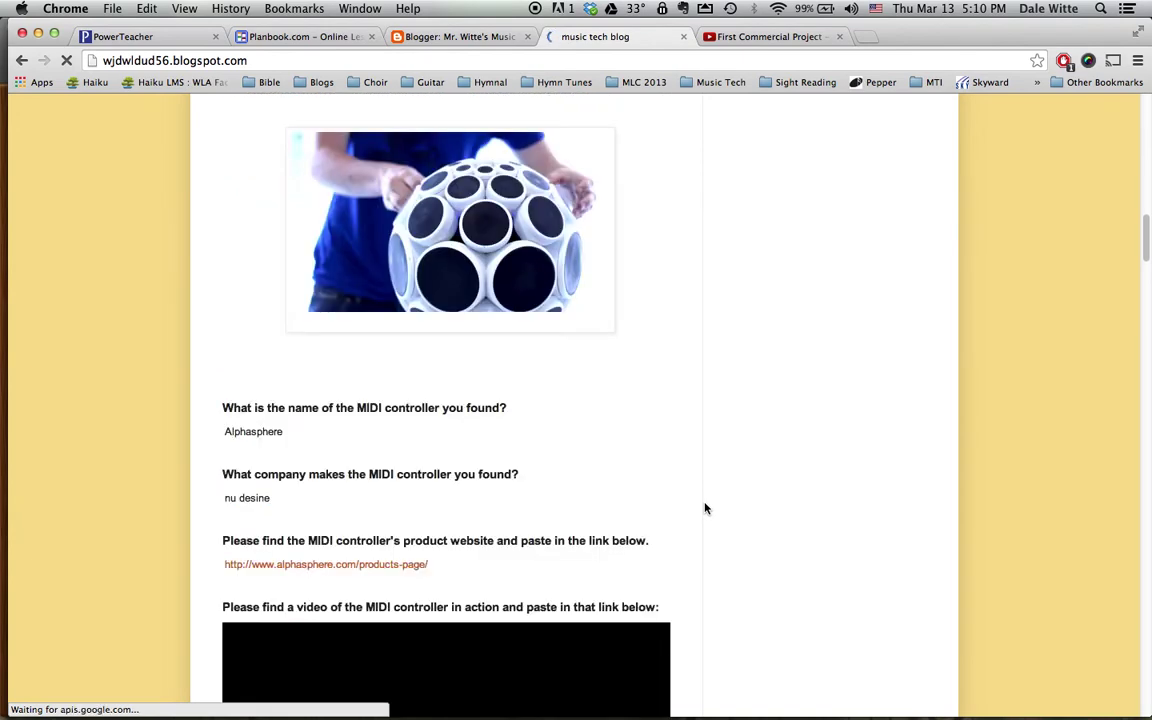
scroll(704, 509, "down", 3)
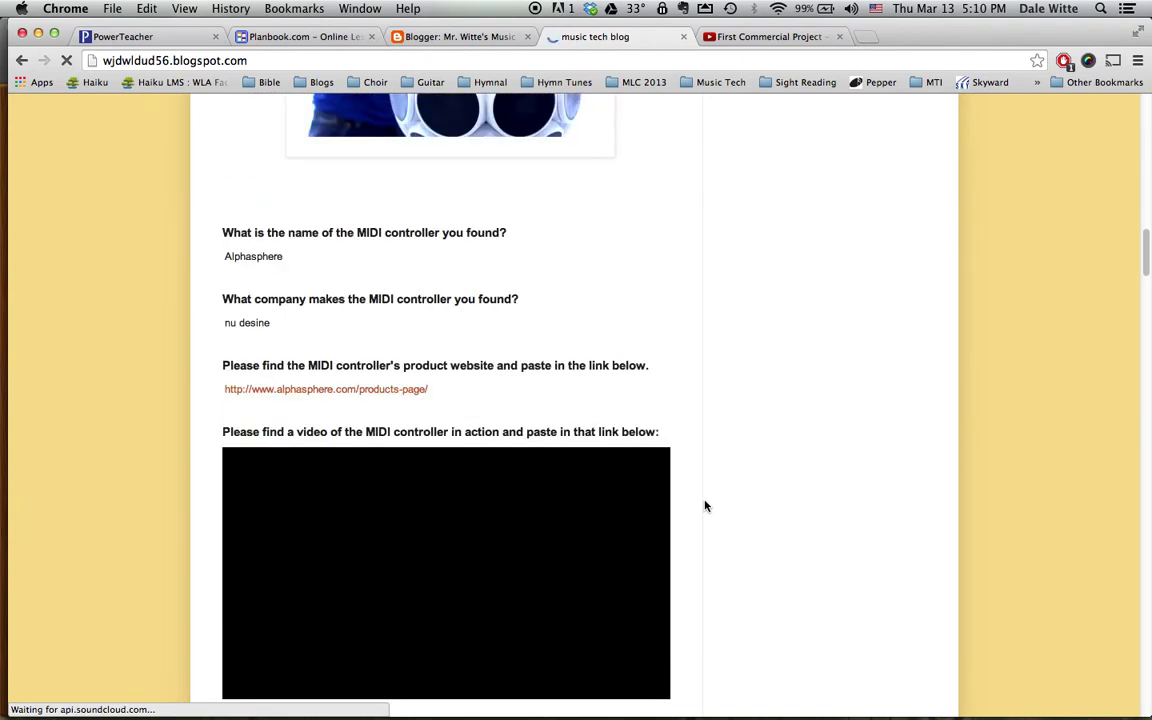
scroll(757, 552, "down", 5)
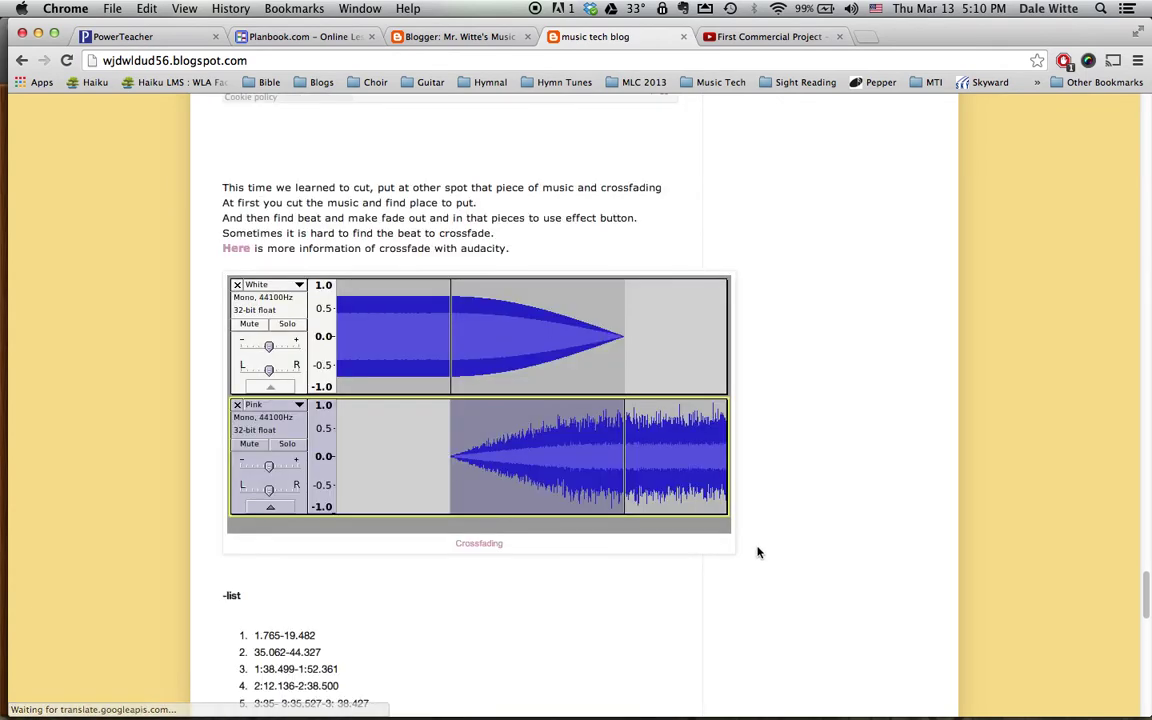
scroll(779, 584, "down", 10)
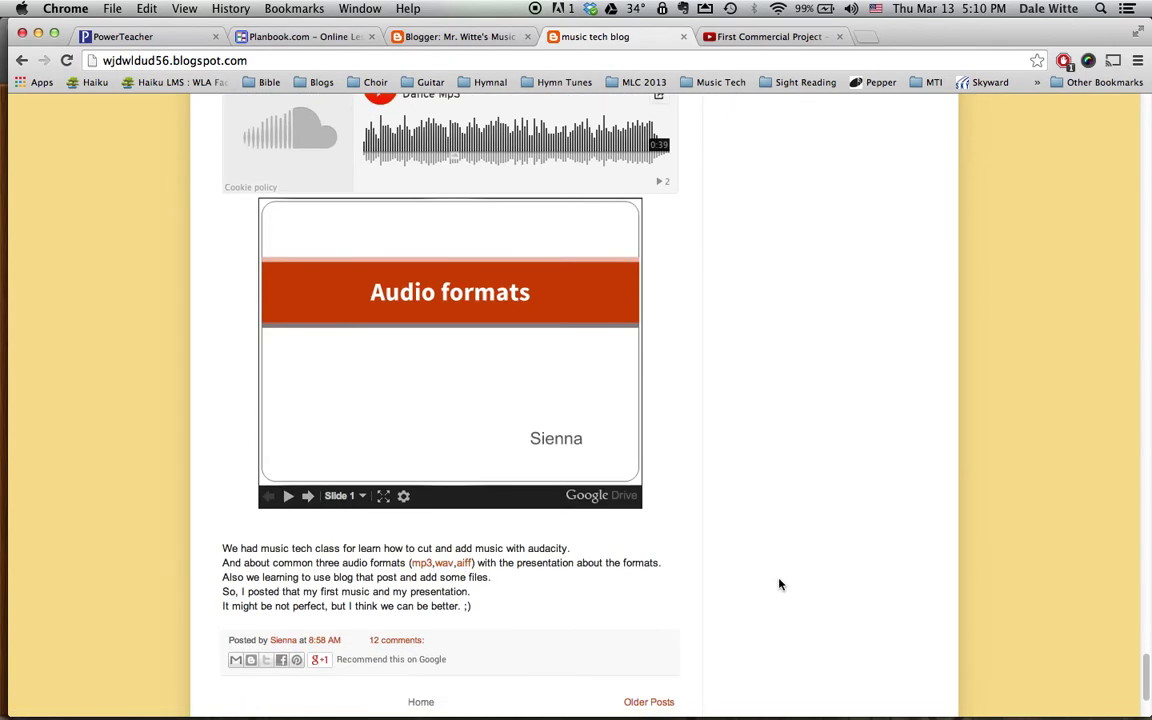
scroll(779, 584, "down", 3)
scroll(779, 584, "up", 11)
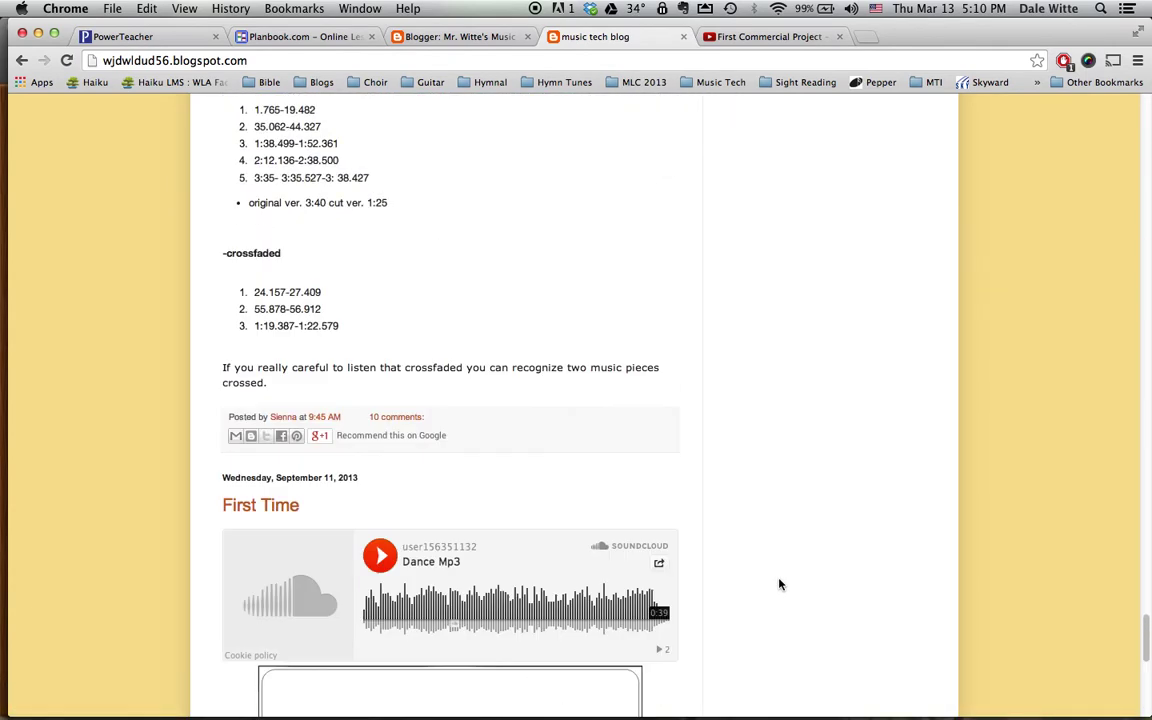
scroll(780, 585, "up", 10)
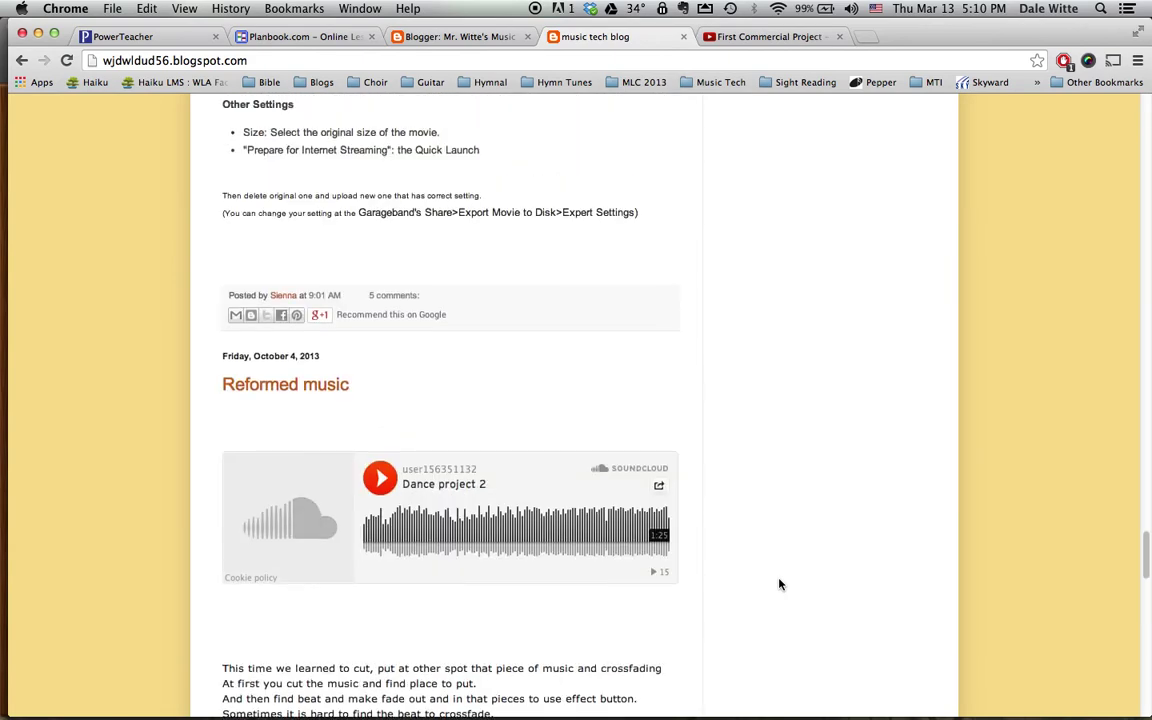
scroll(780, 585, "up", 10)
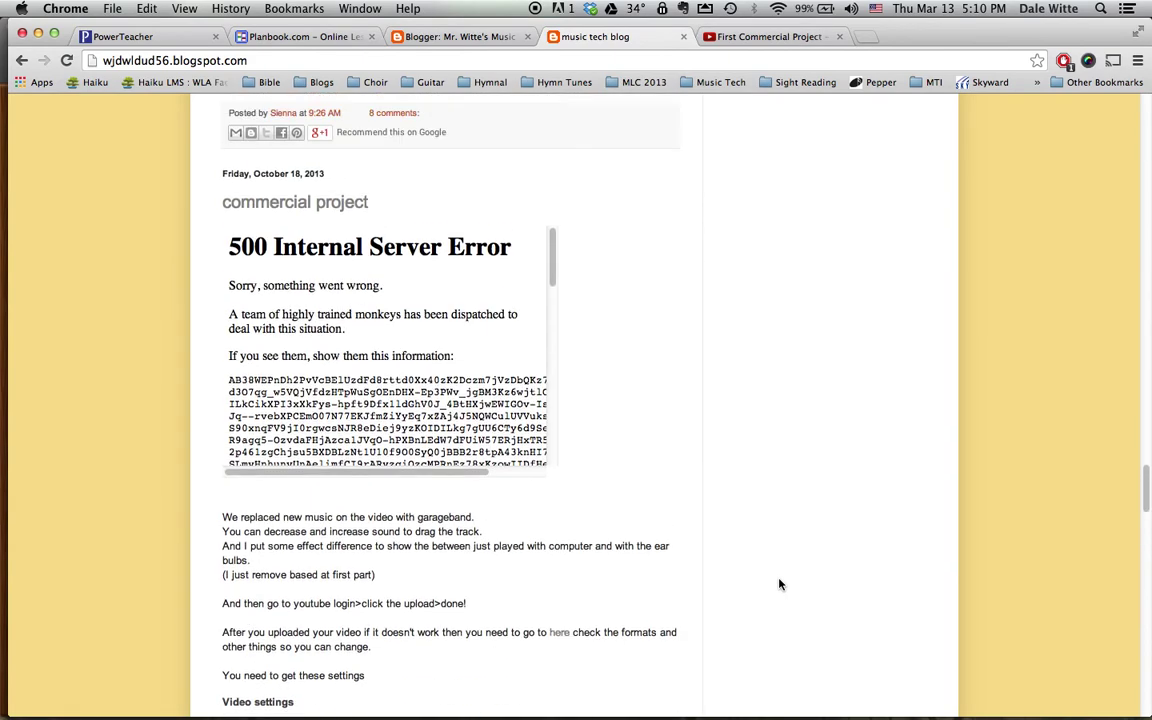
scroll(780, 585, "up", 1)
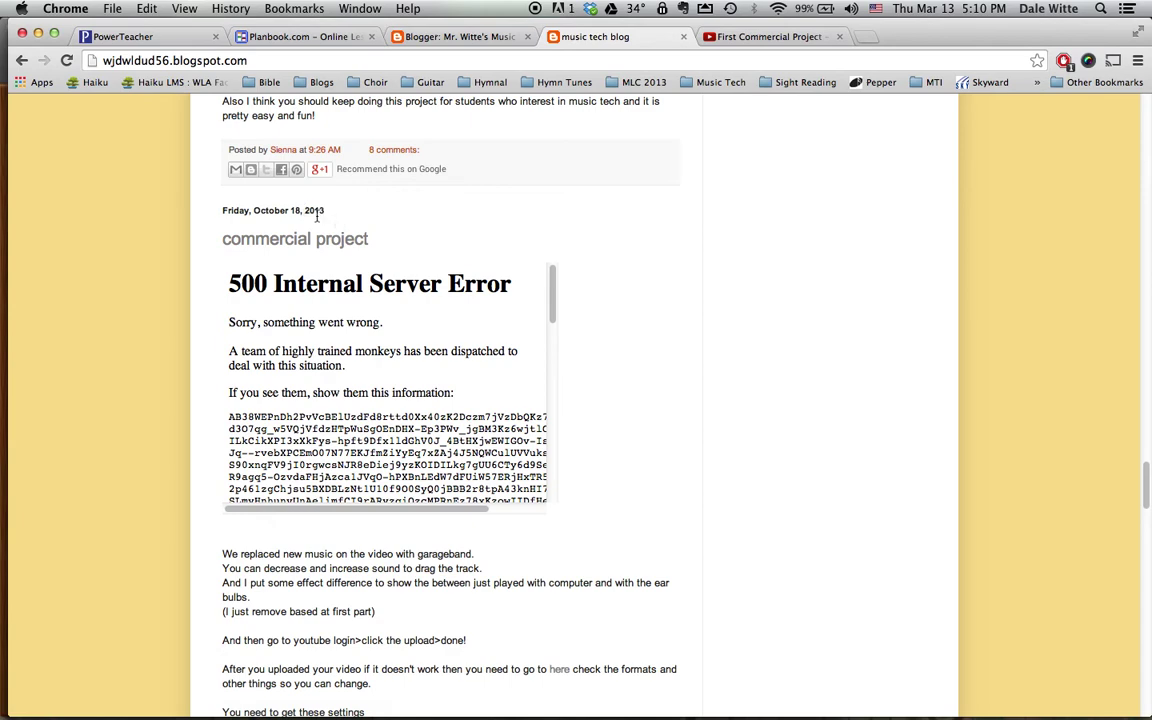
scroll(659, 496, "down", 5)
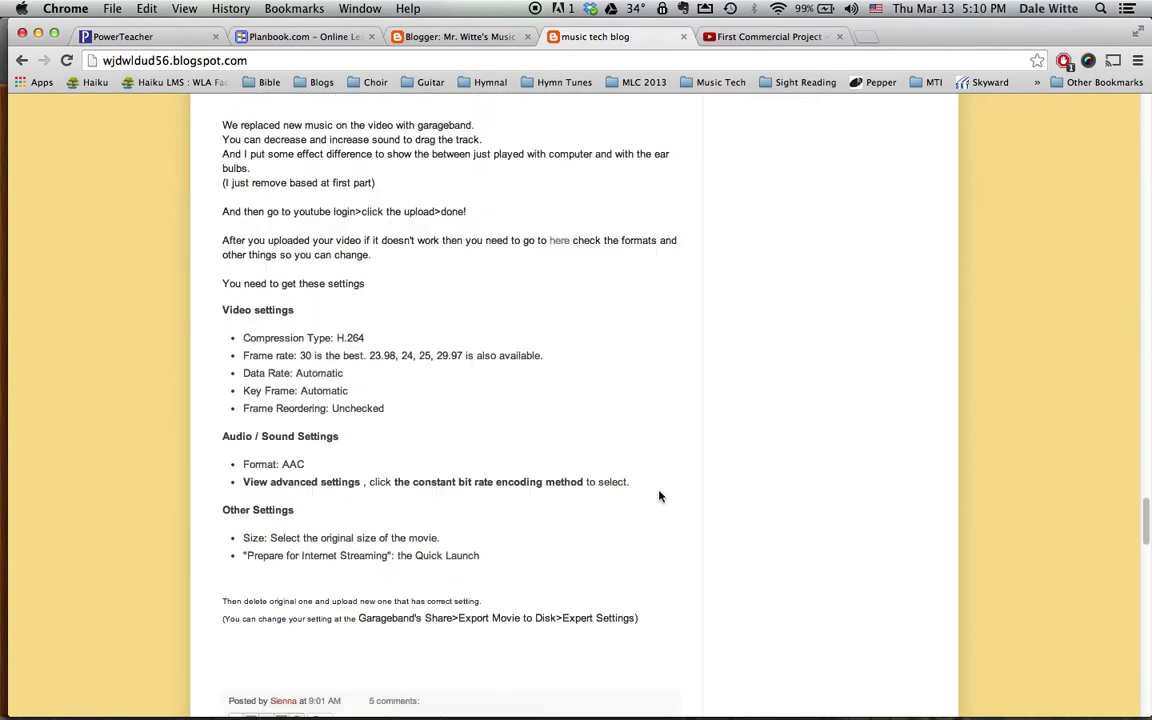
Copy the blog's video, audio and other settings into a new TextEdit document, Untitled 4, placed upper right.
left_click_drag(222, 269, 550, 517)
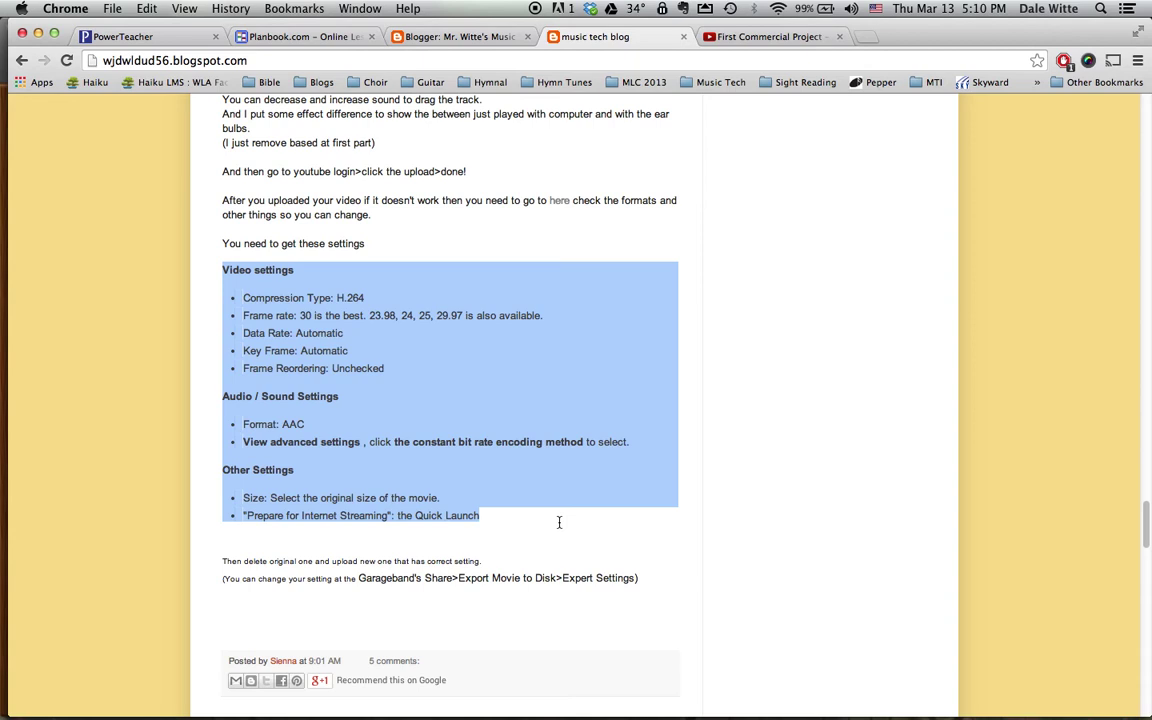
key("super+c")
key("super+space")
type("text")
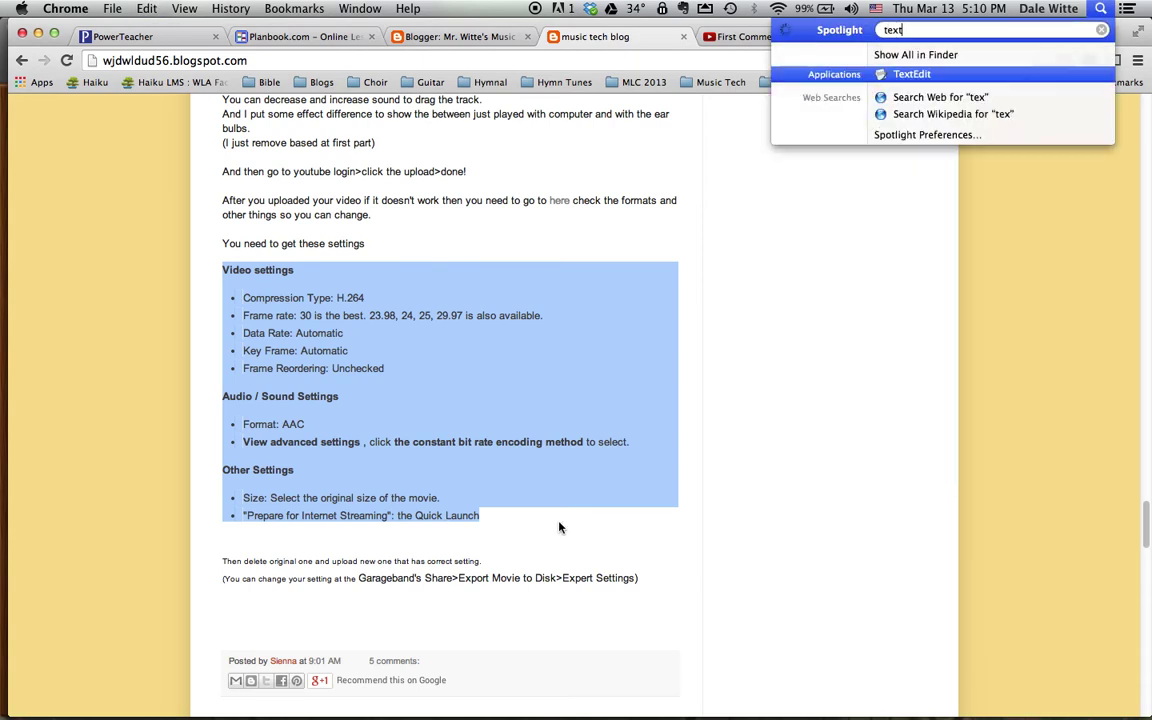
key("Return")
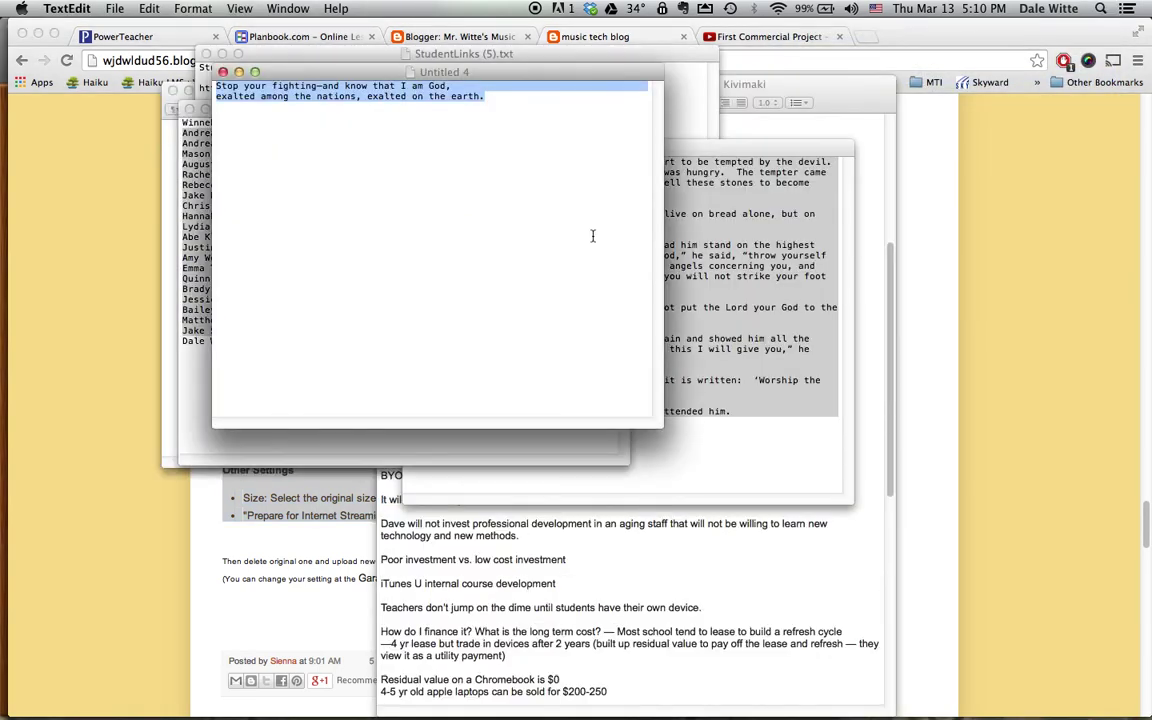
key("super+v")
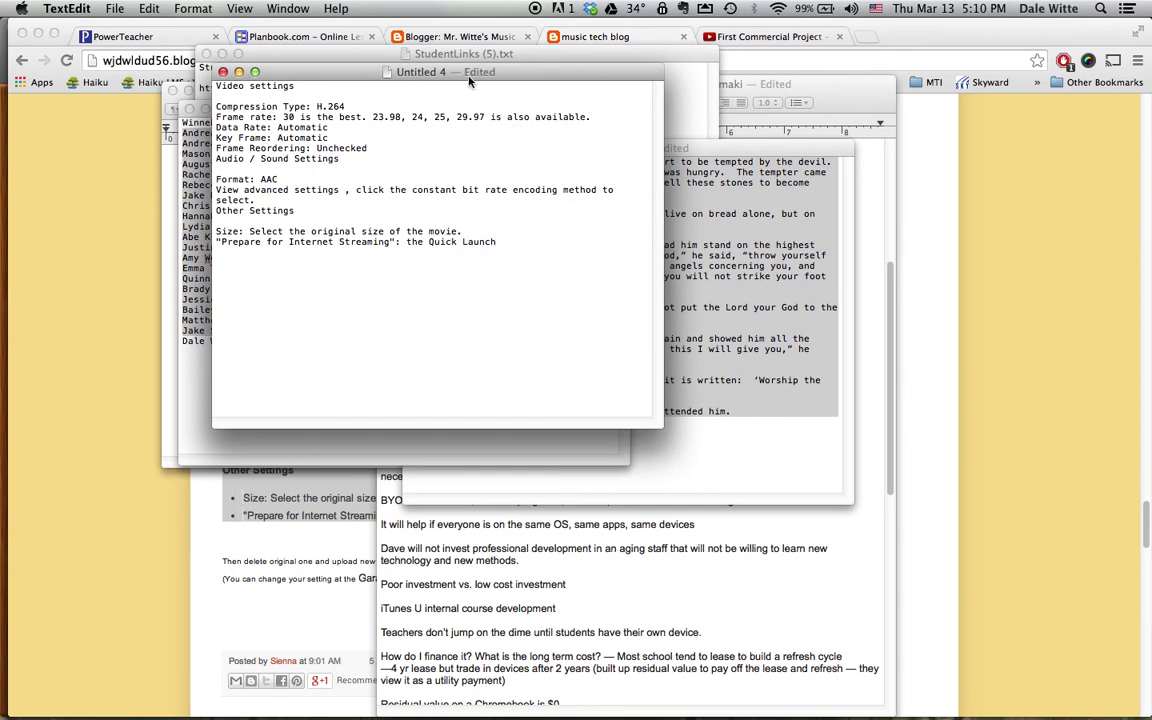
left_click_drag(470, 77, 930, 58)
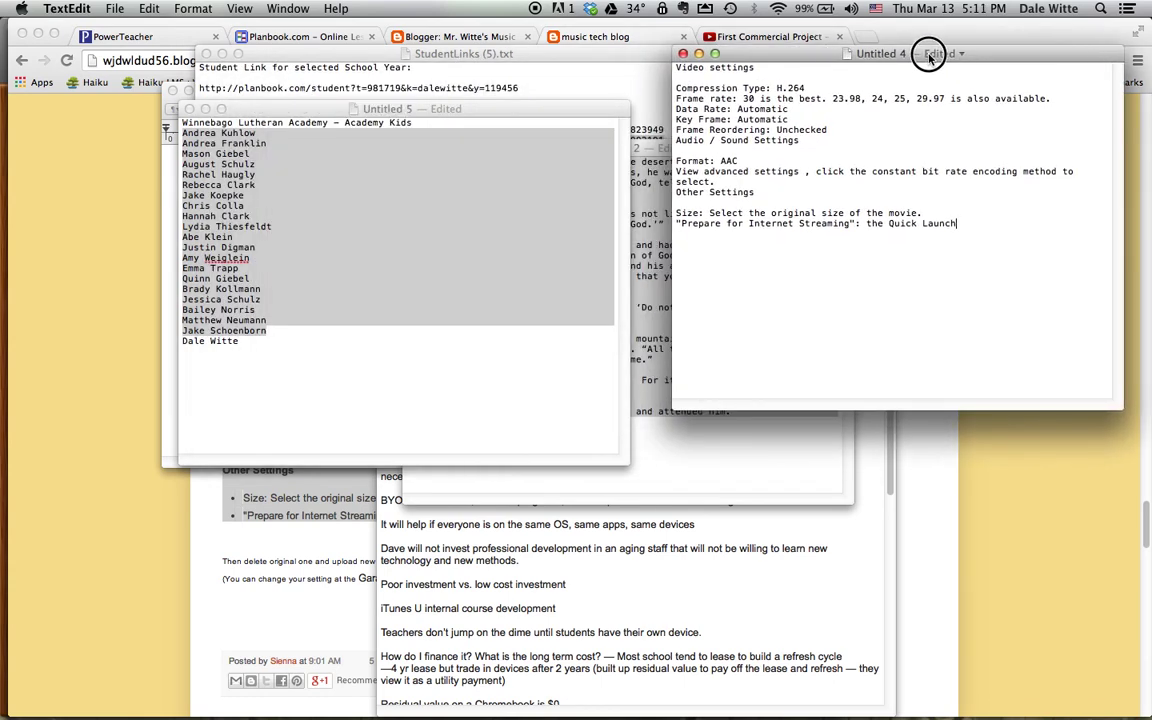
Switch to Remote Desktop and bring the Music Tech Lab 1 GarageBand session to the front.
left_click(505, 275)
key("super+Tab")
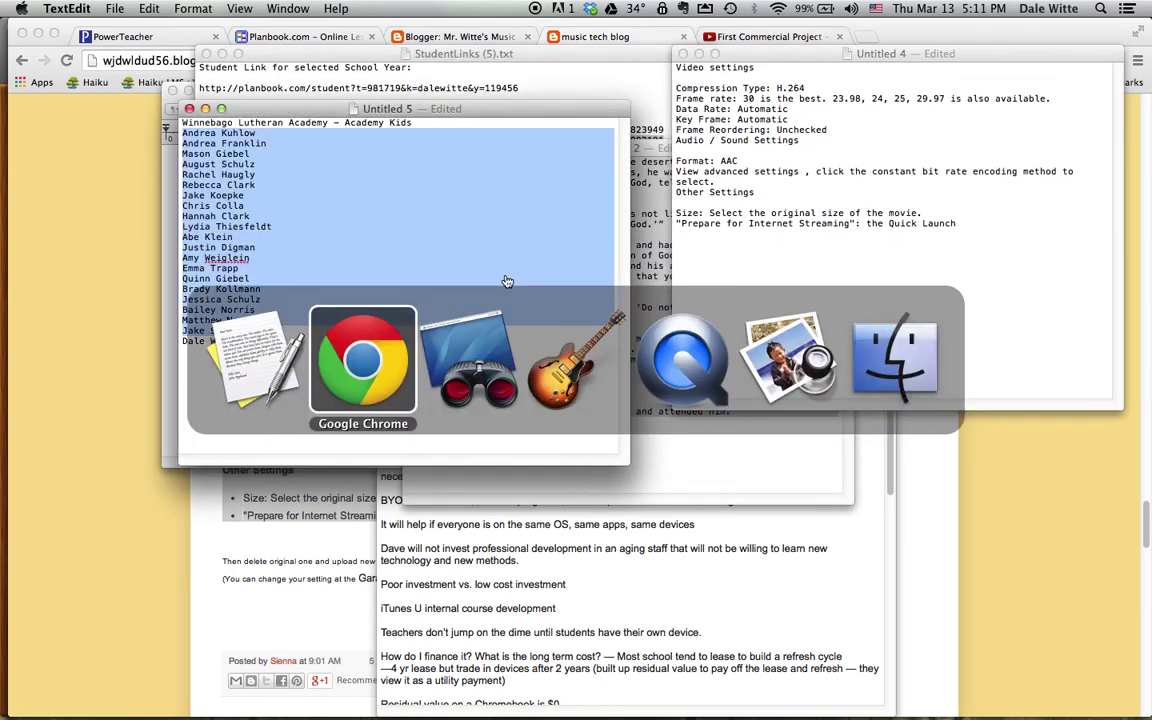
key("super+Tab")
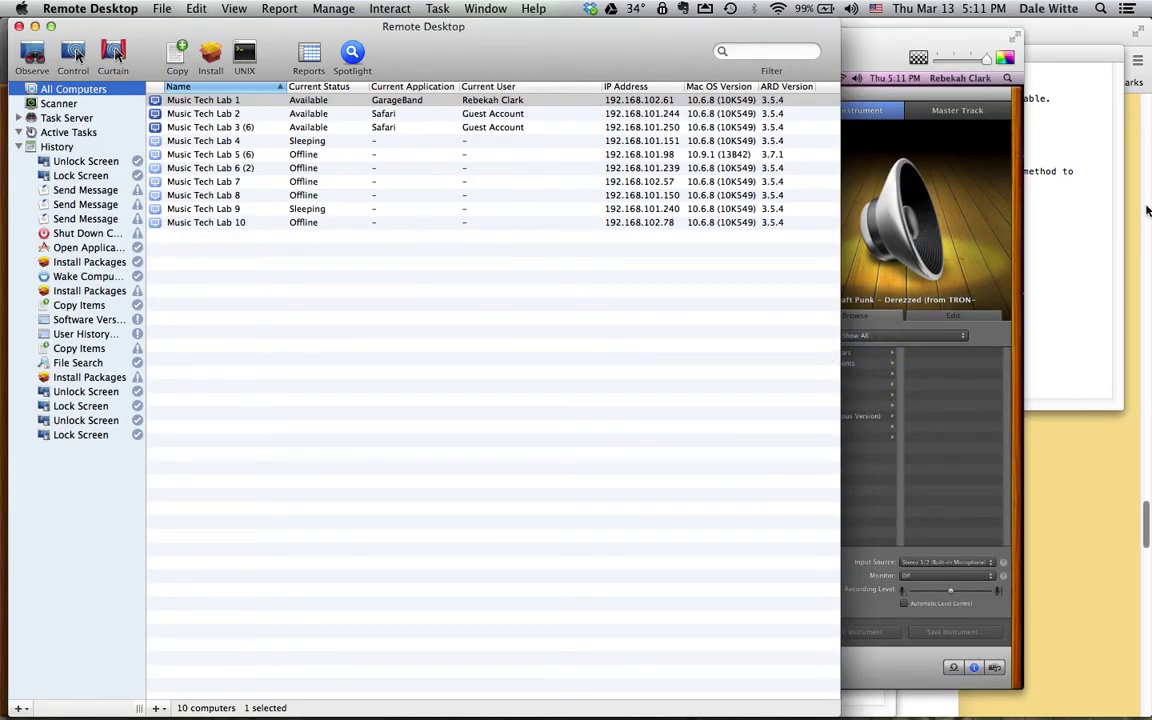
left_click(1081, 237)
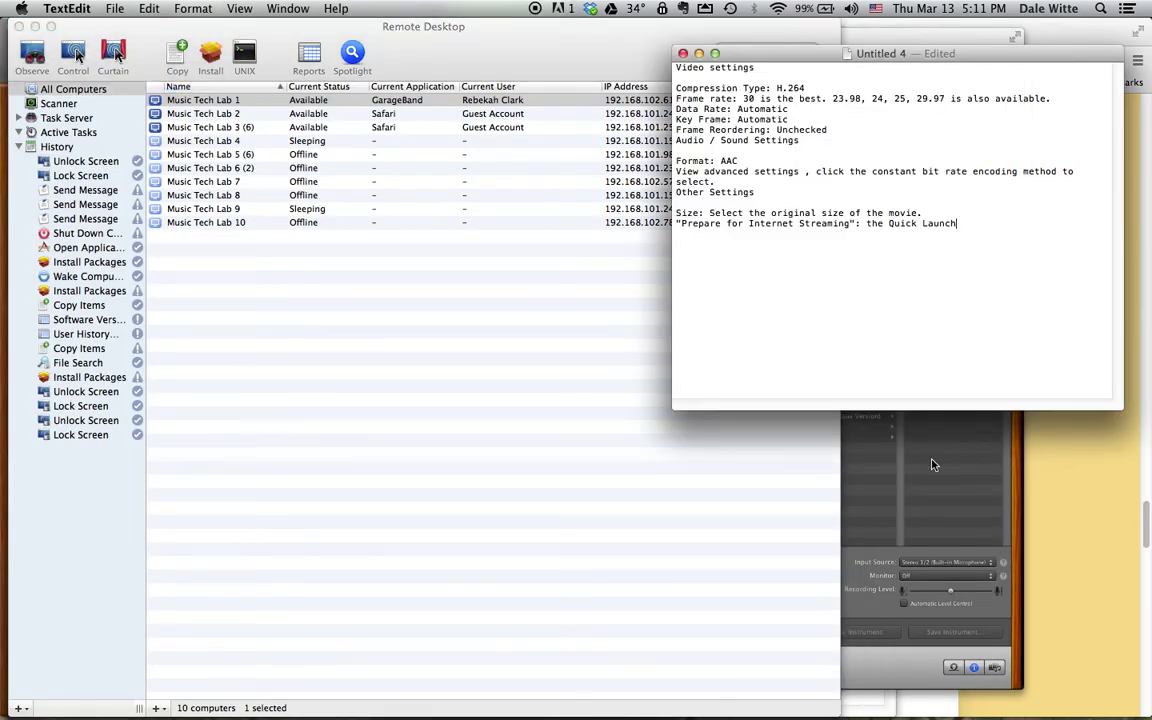
left_click(971, 431)
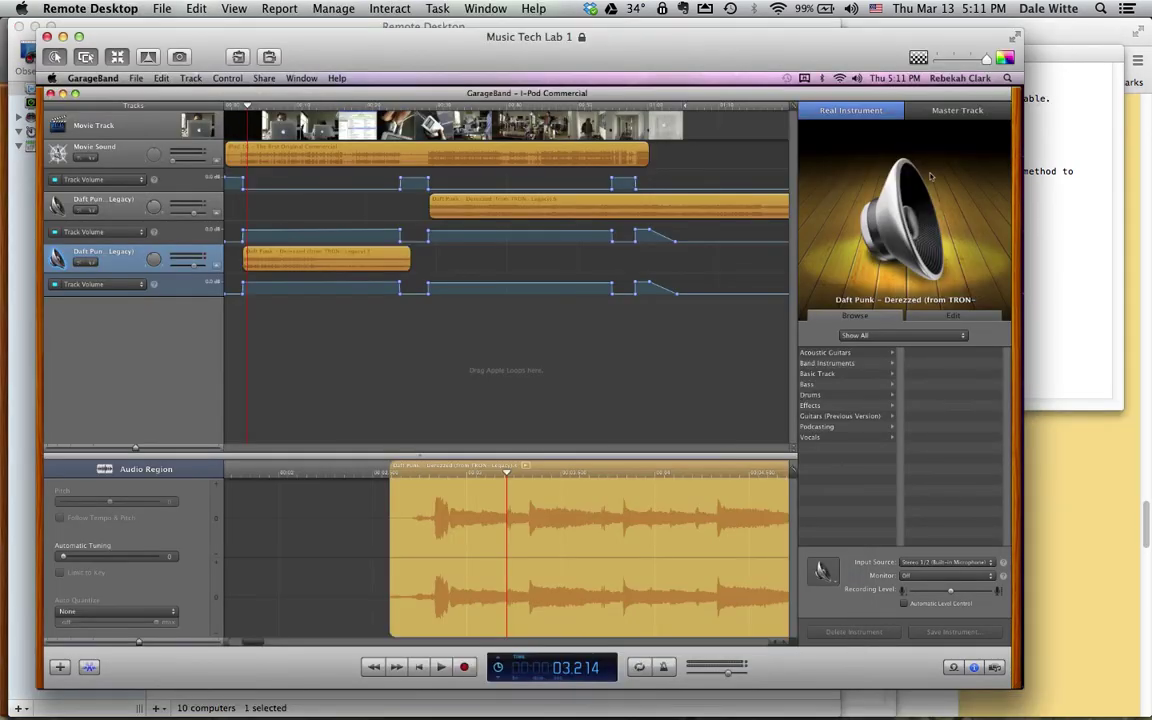
Export the commercial via Share > Export Movie to Disk with the Expert Setting video preset.
left_click(136, 78)
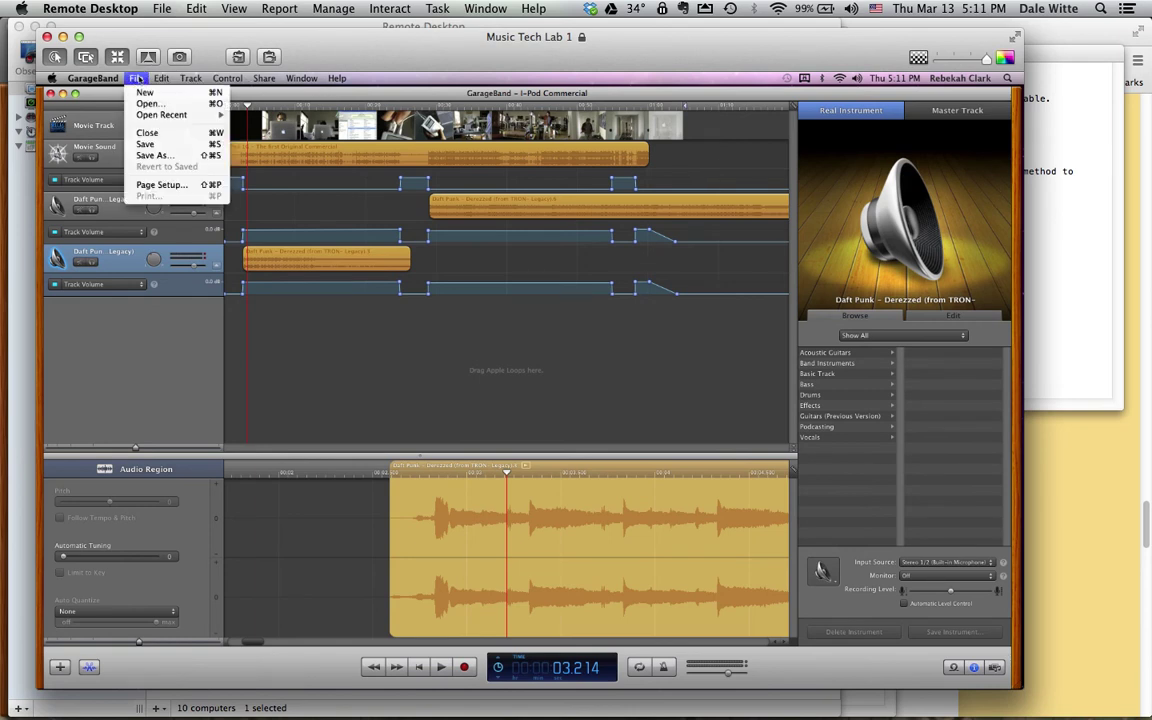
left_click(136, 78)
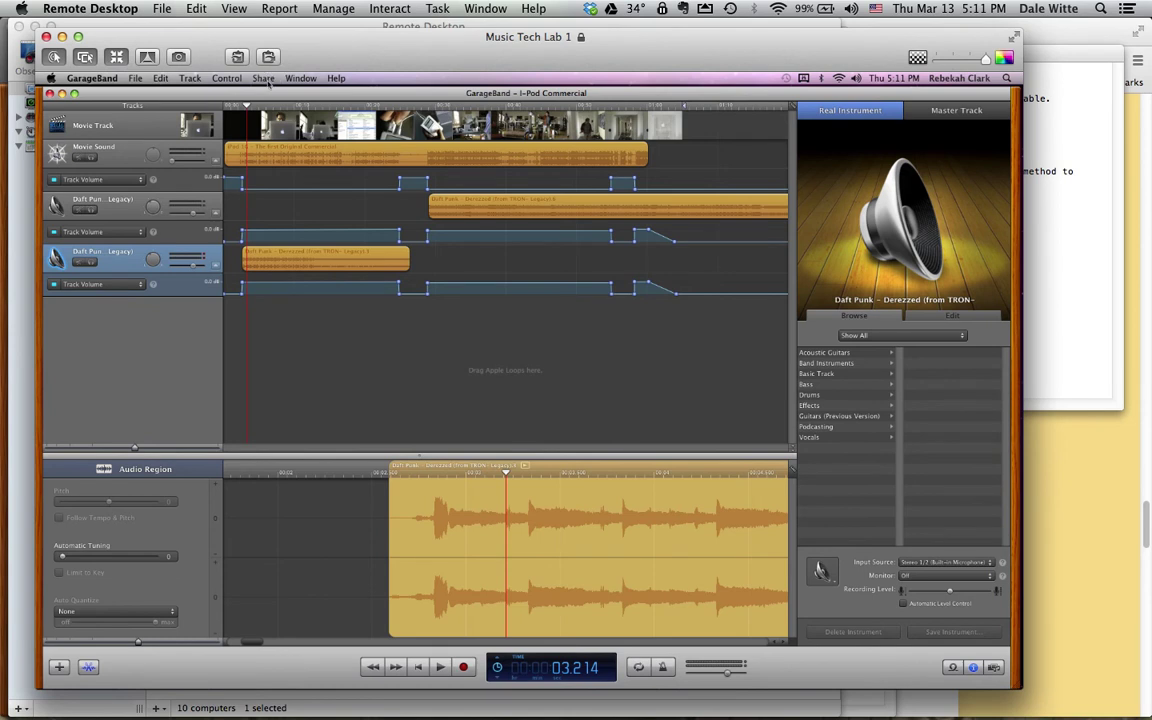
left_click(265, 79)
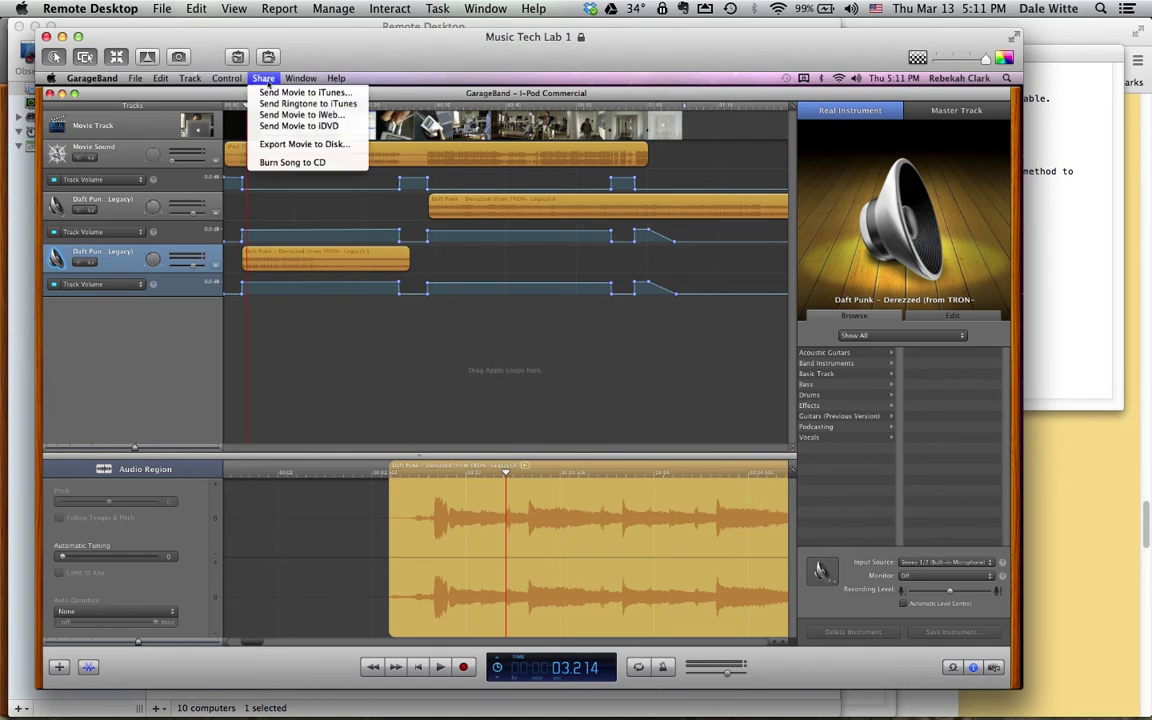
left_click(294, 148)
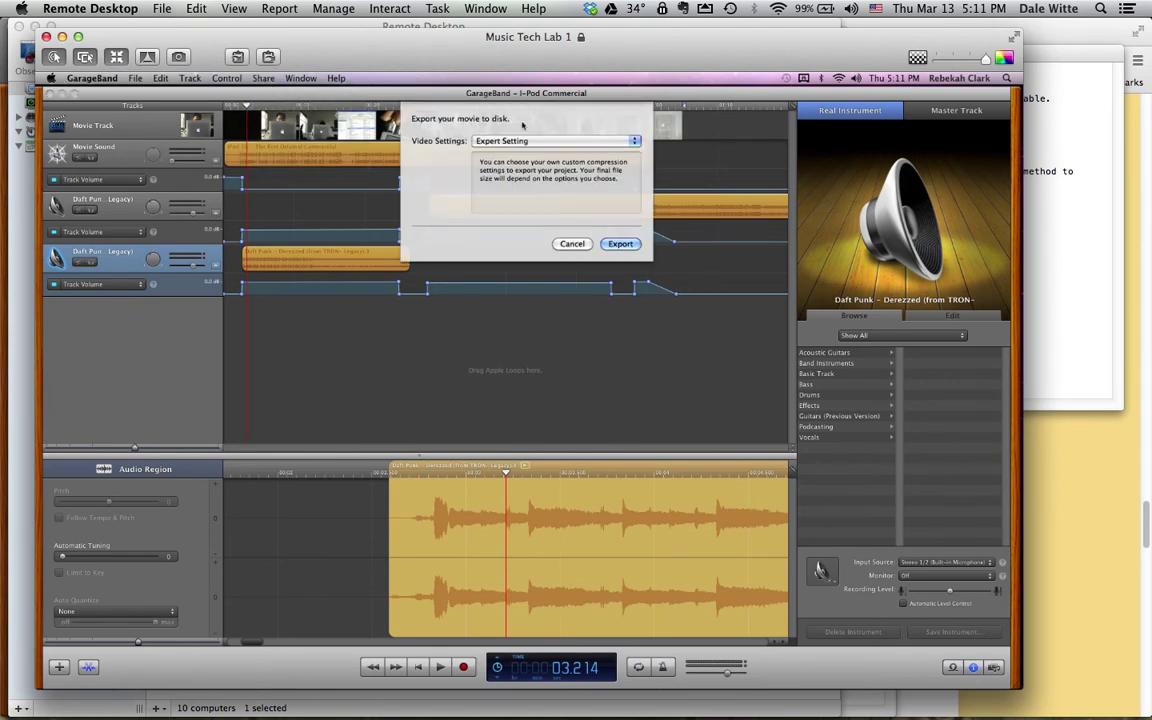
left_click(520, 141)
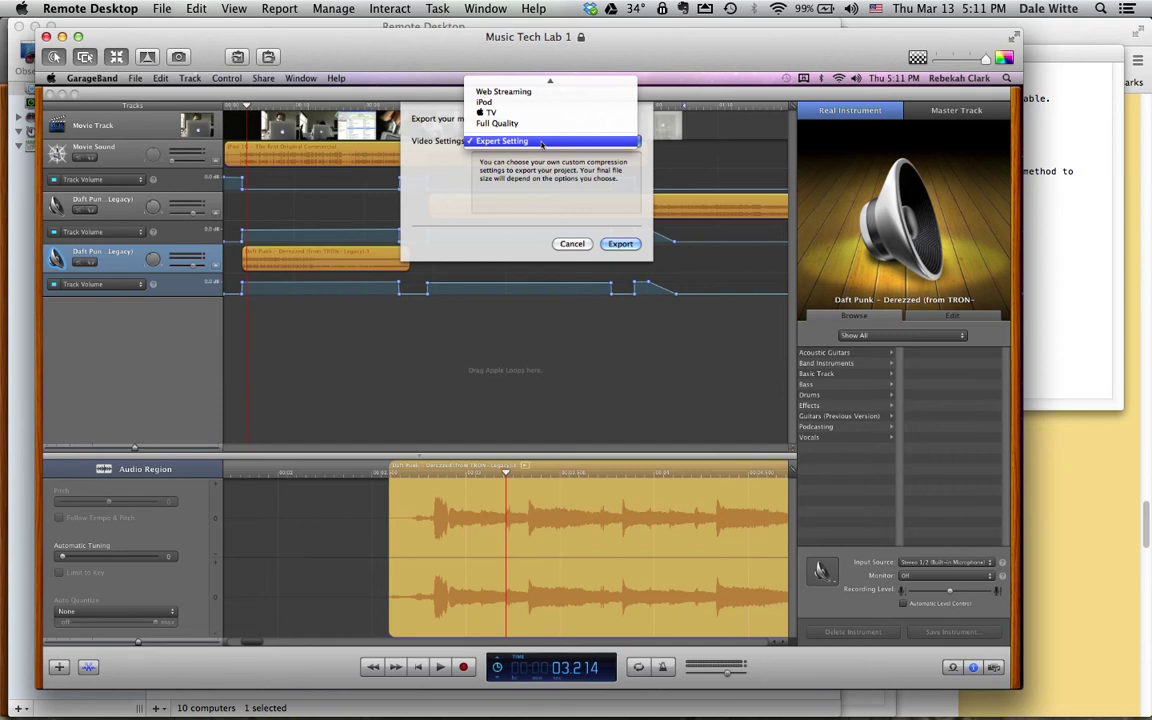
left_click(541, 142)
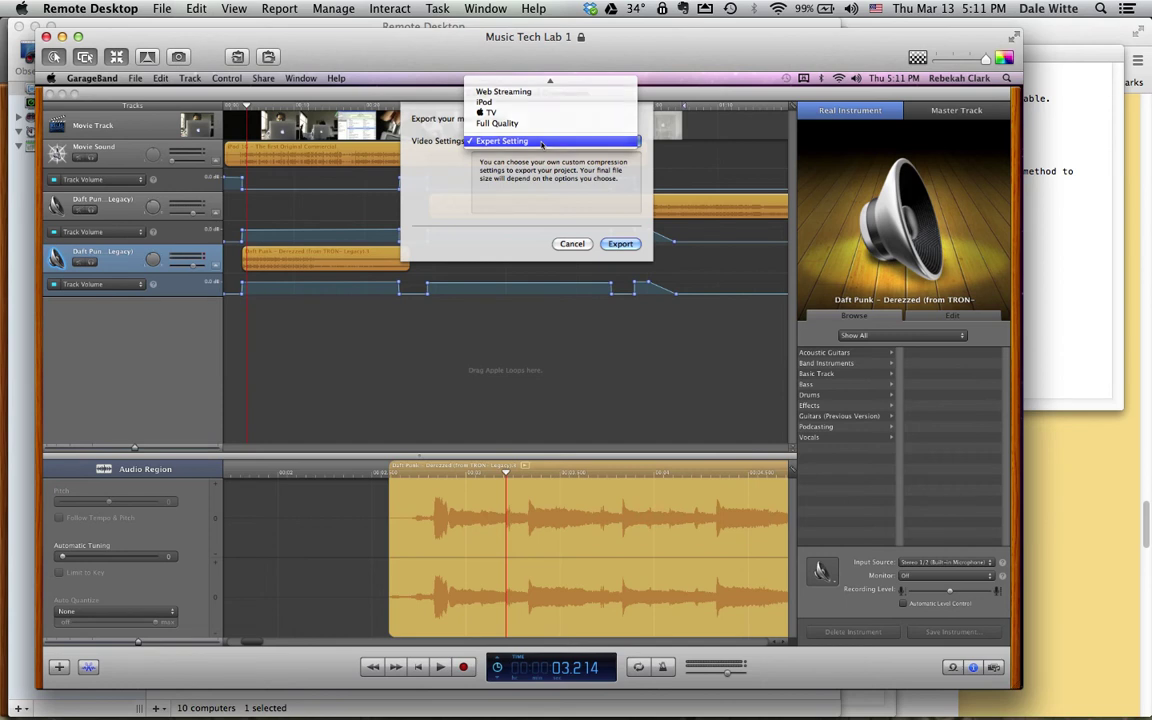
left_click(621, 244)
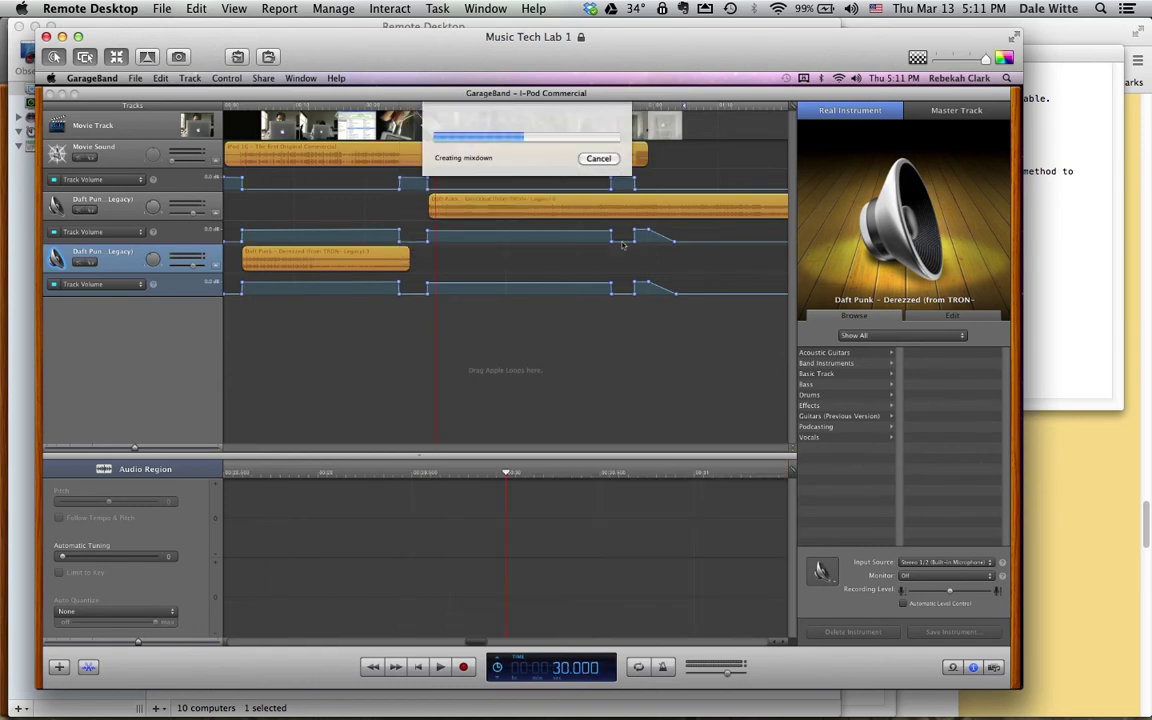
left_click(1089, 62)
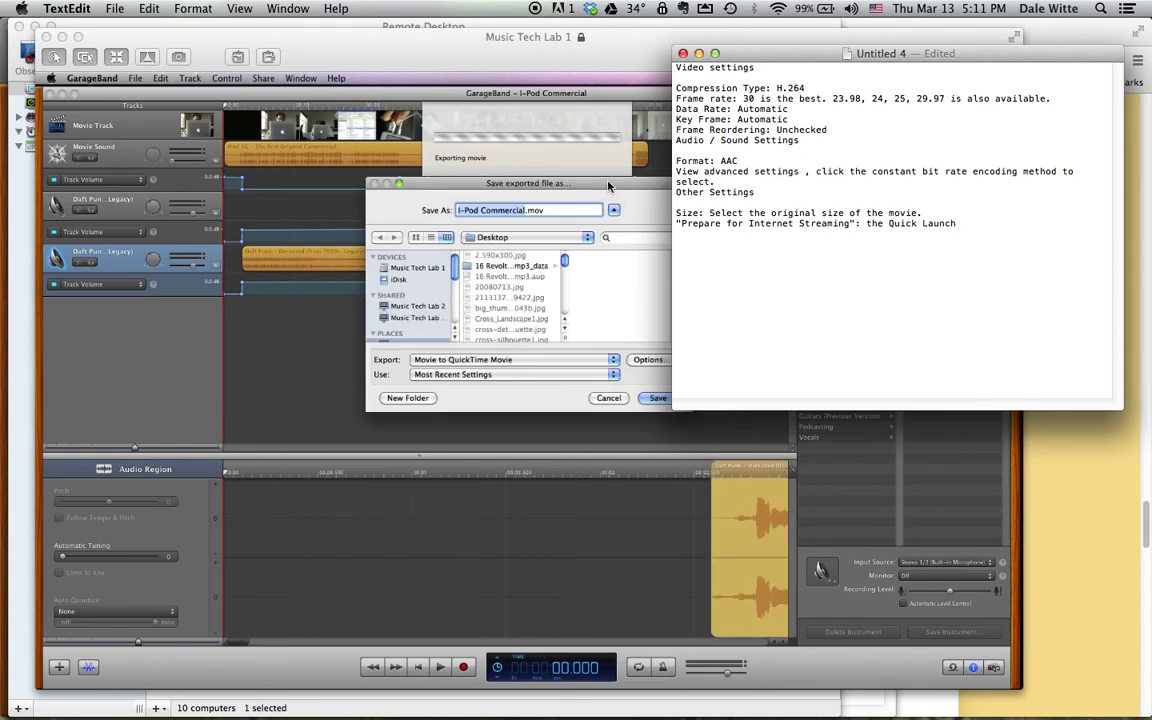
In the movie's video compression settings, keep H.264 as the compression type.
left_click(546, 161)
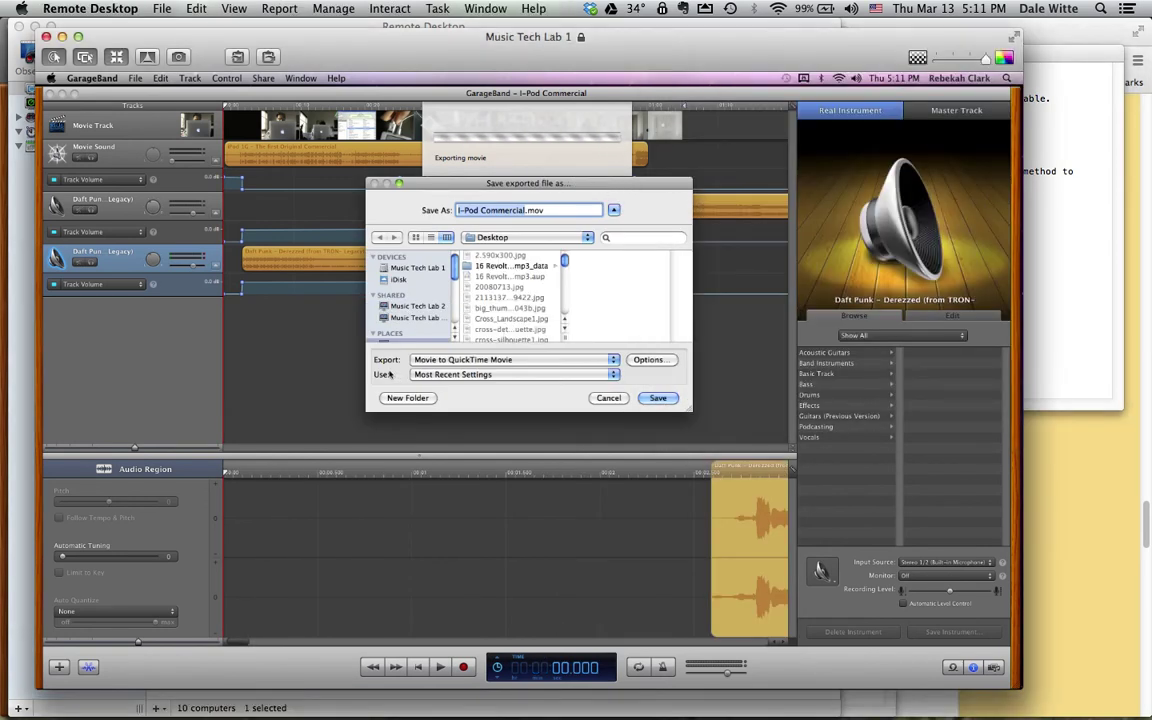
left_click(656, 359)
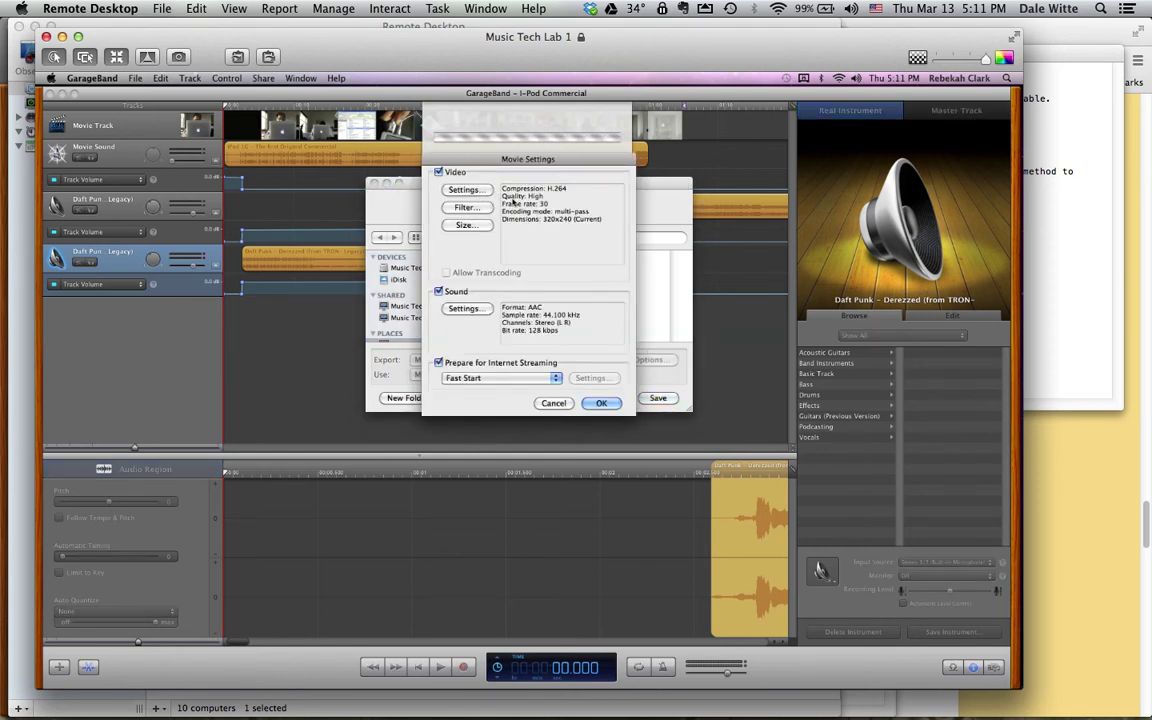
left_click(1071, 320)
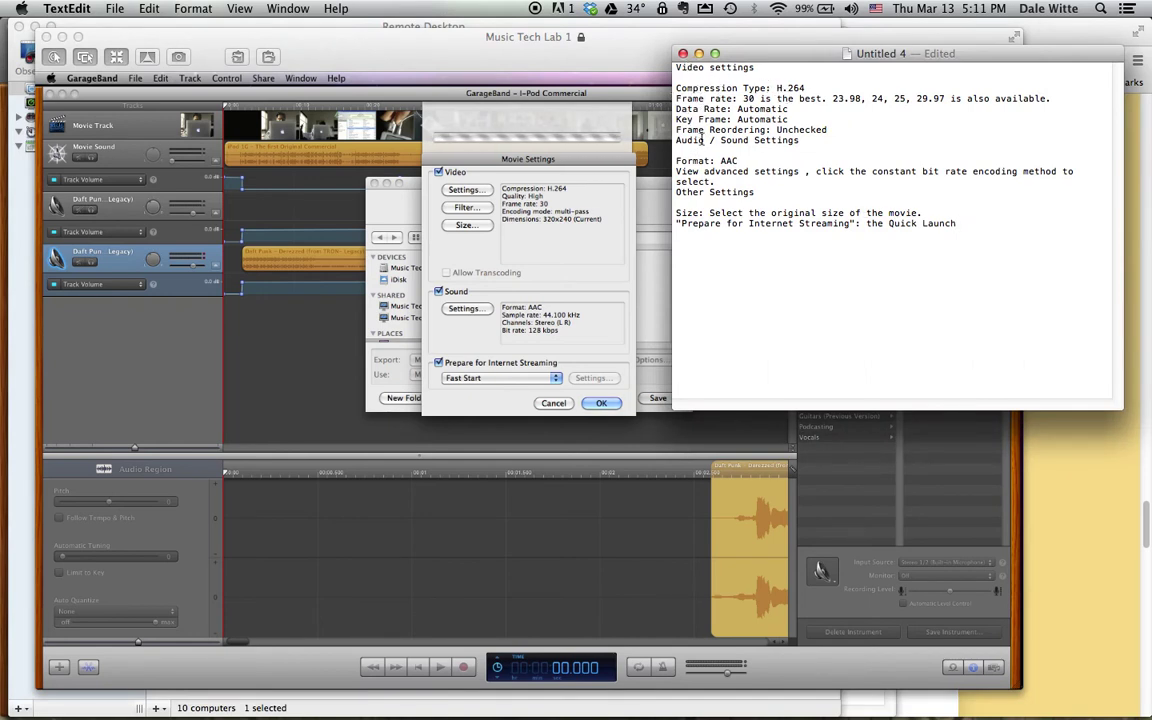
left_click(603, 189)
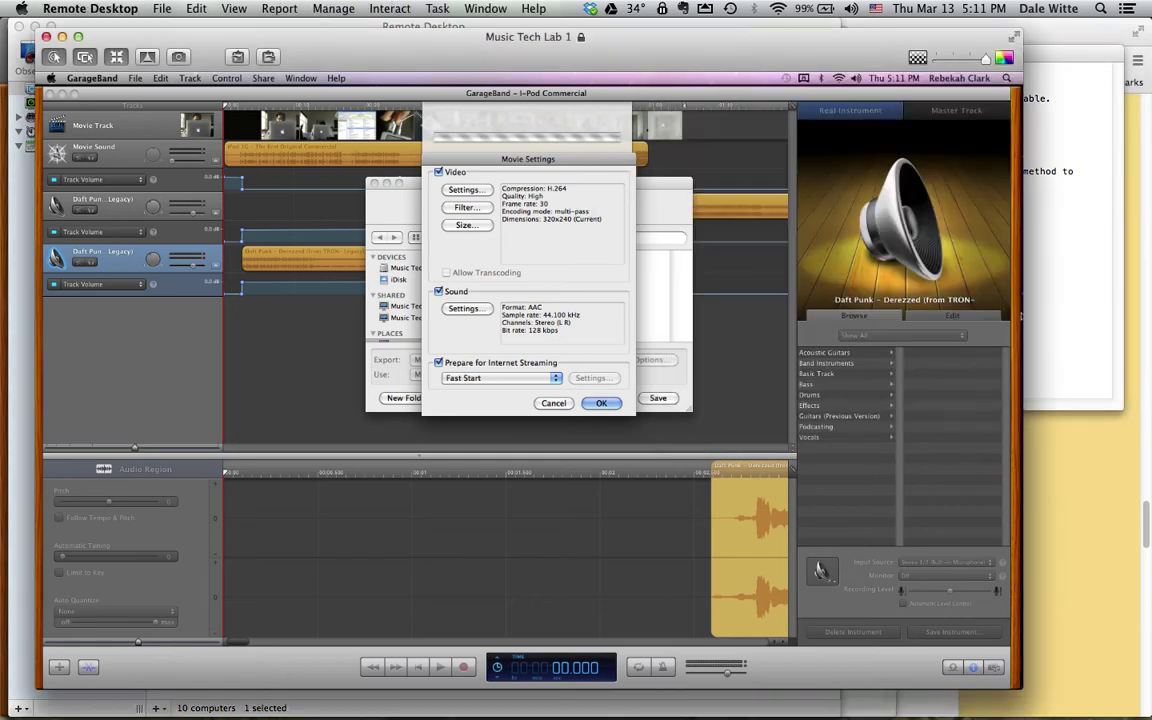
left_click(471, 196)
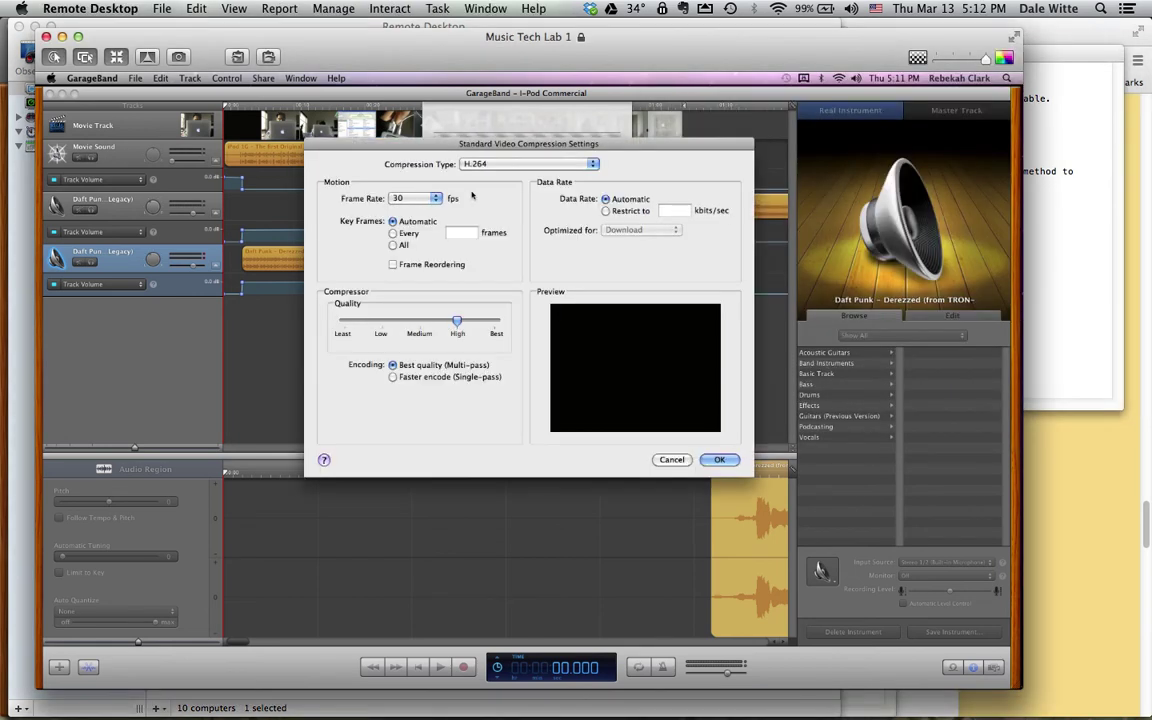
left_click(531, 164)
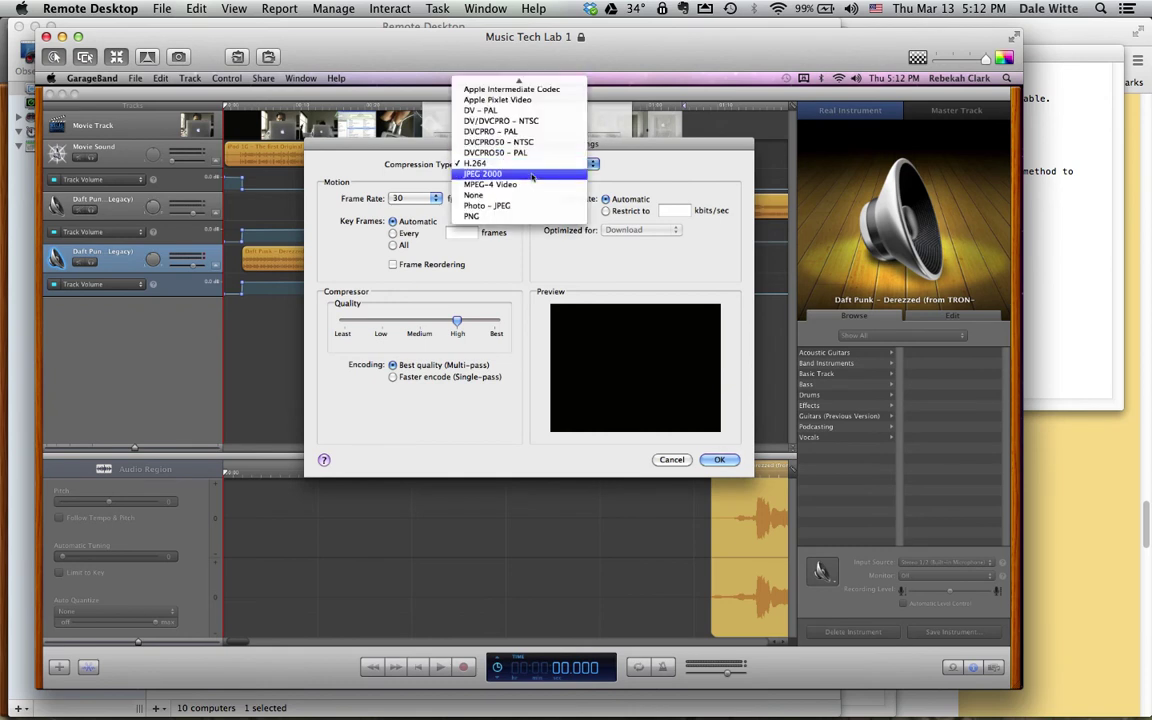
left_click(531, 163)
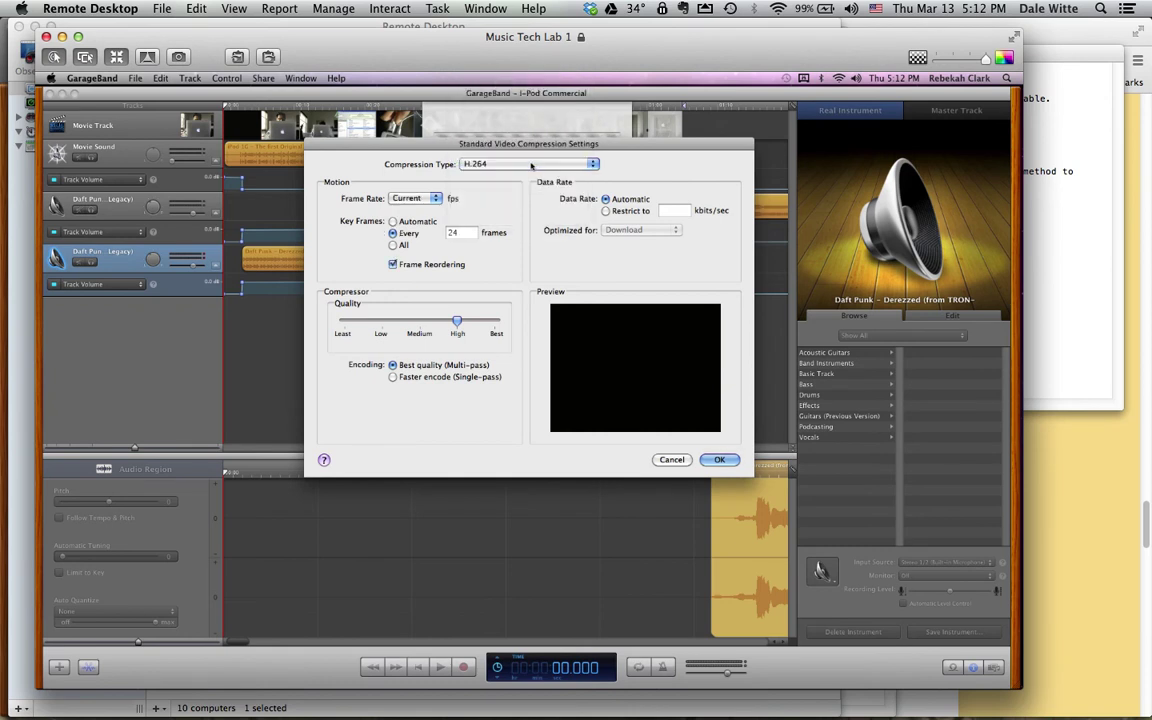
Set the frame rate to 30 fps, following the settings notes.
left_click(1064, 249)
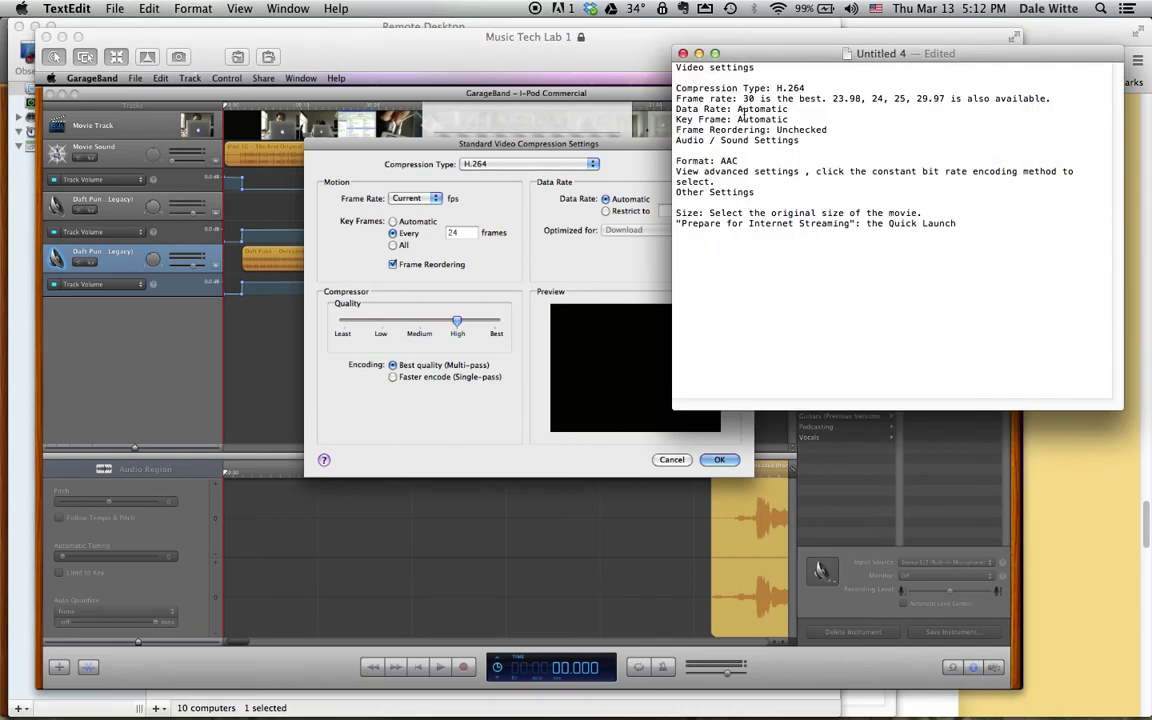
left_click_drag(676, 98, 766, 98)
left_click(483, 190)
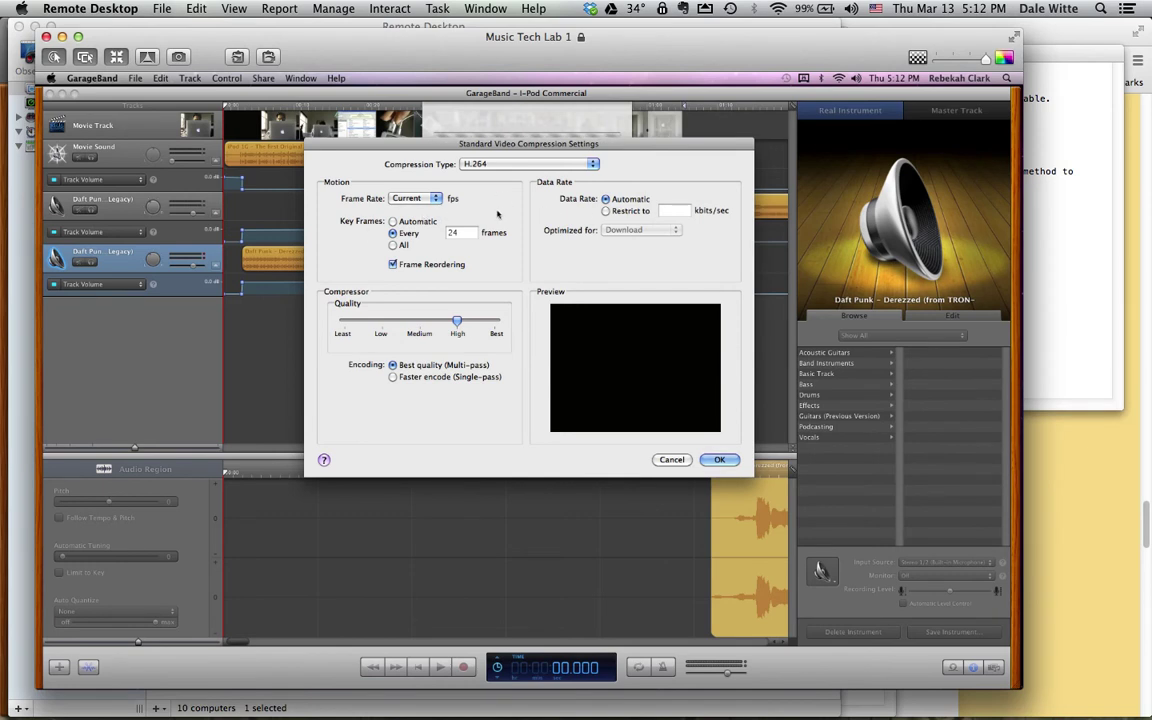
left_click(435, 200)
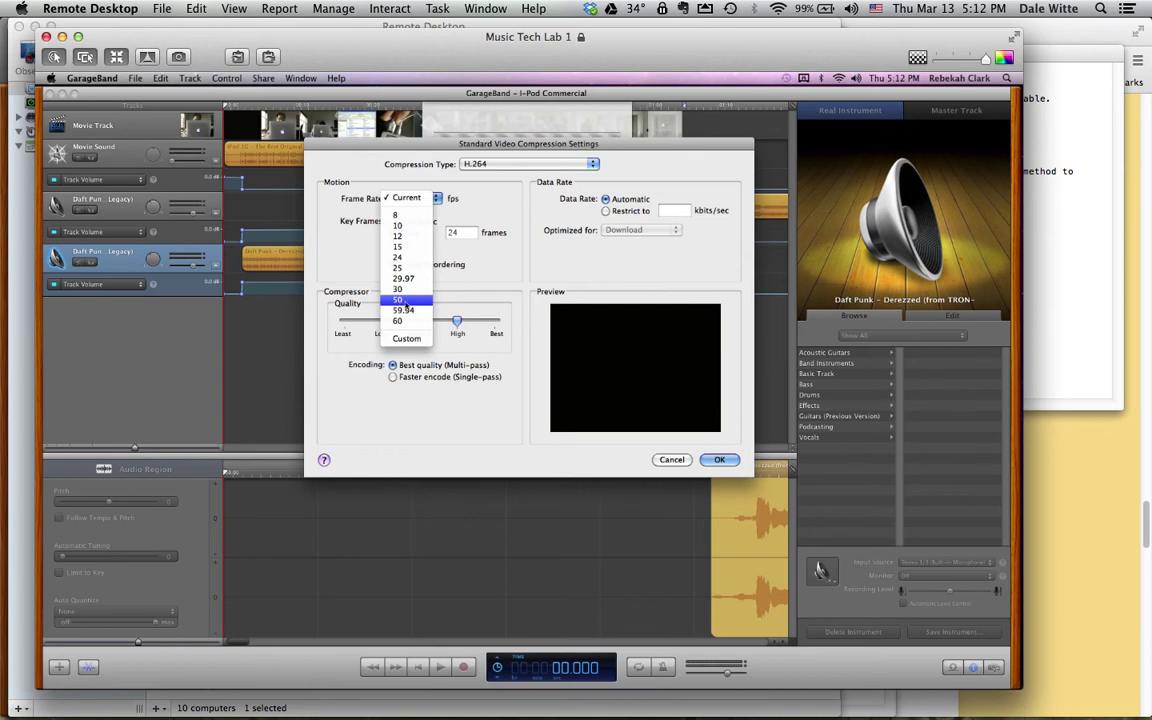
key("Escape")
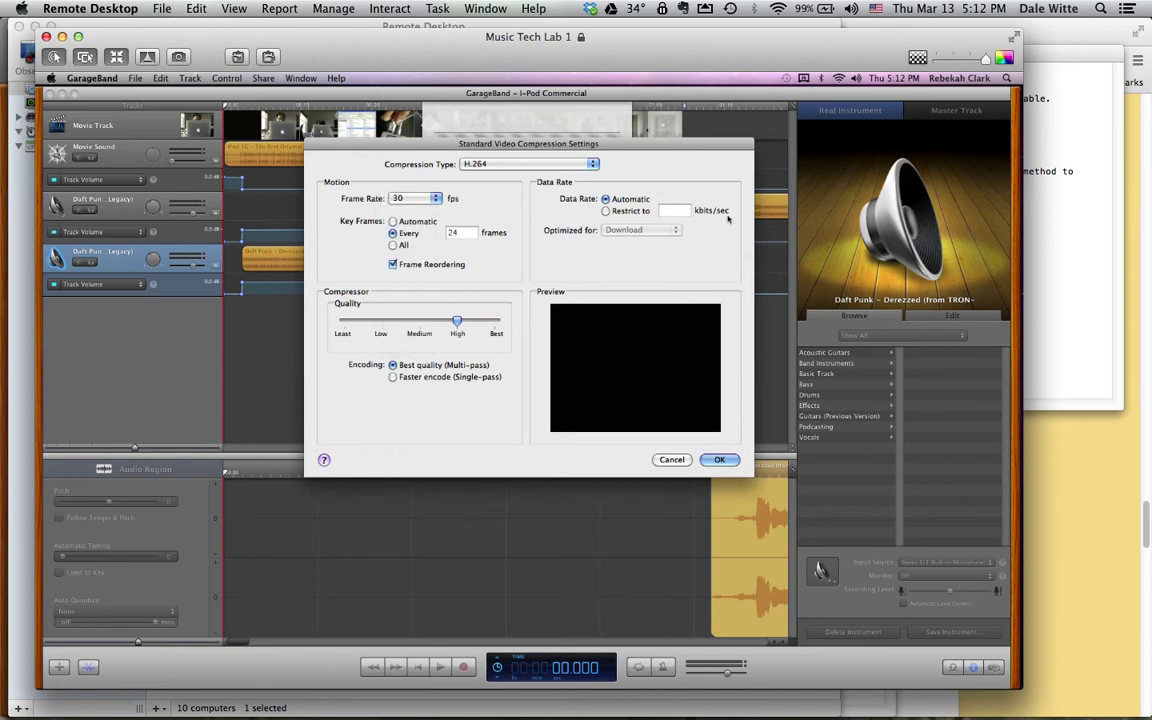
Check the Data Rate and Key Frame lines in the notes, keeping key frames Automatic.
left_click(1041, 231)
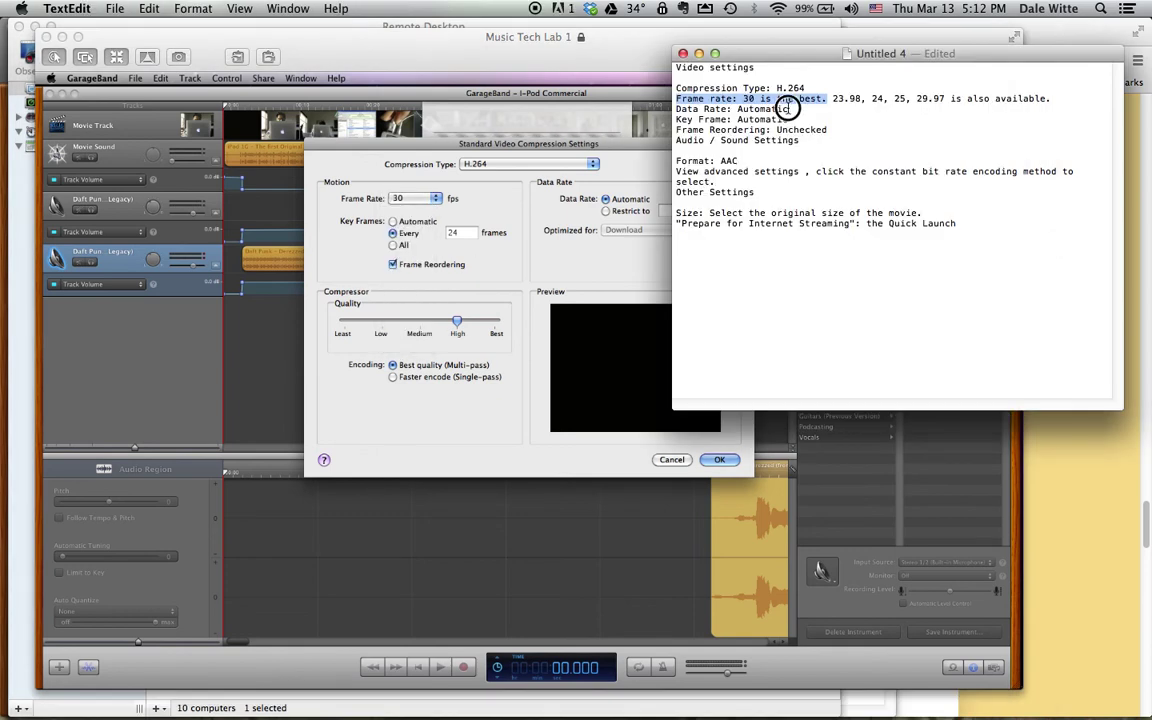
left_click_drag(787, 109, 670, 110)
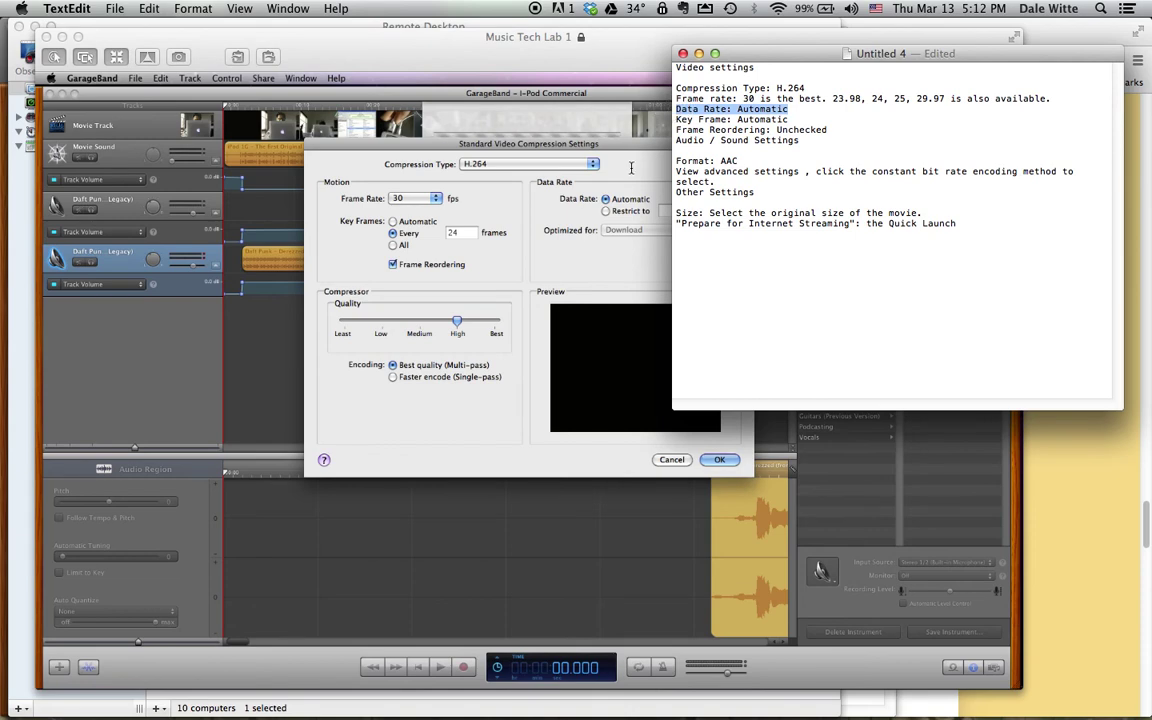
left_click(567, 163)
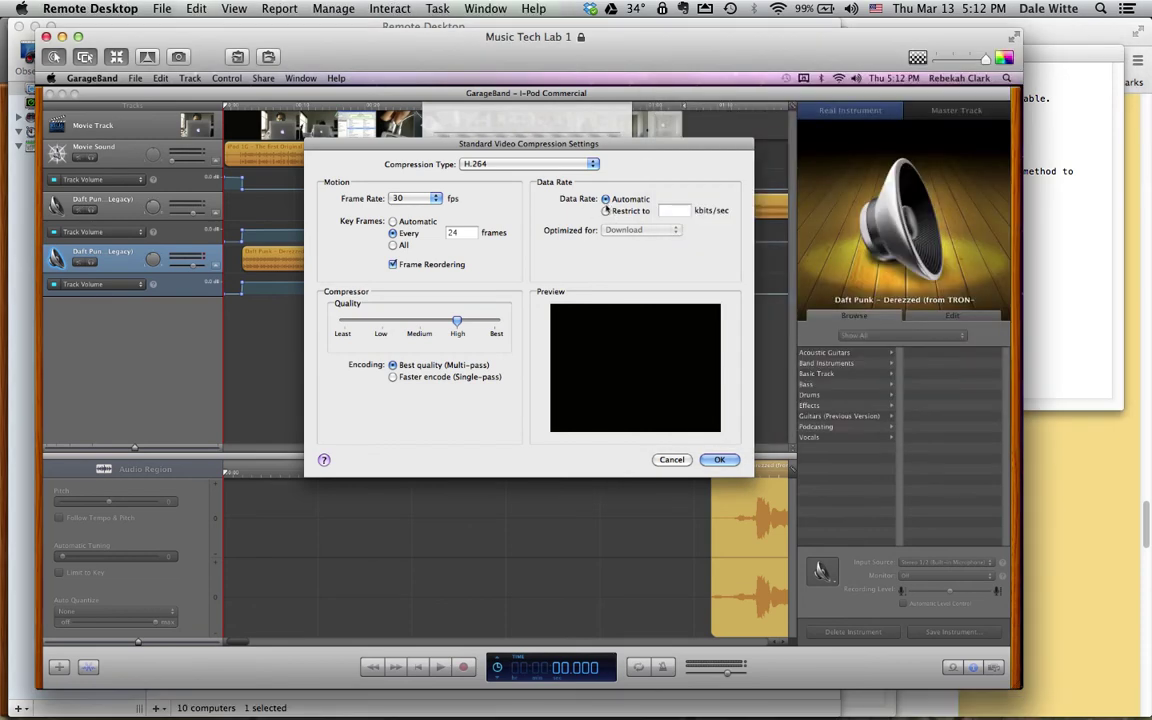
left_click(1054, 244)
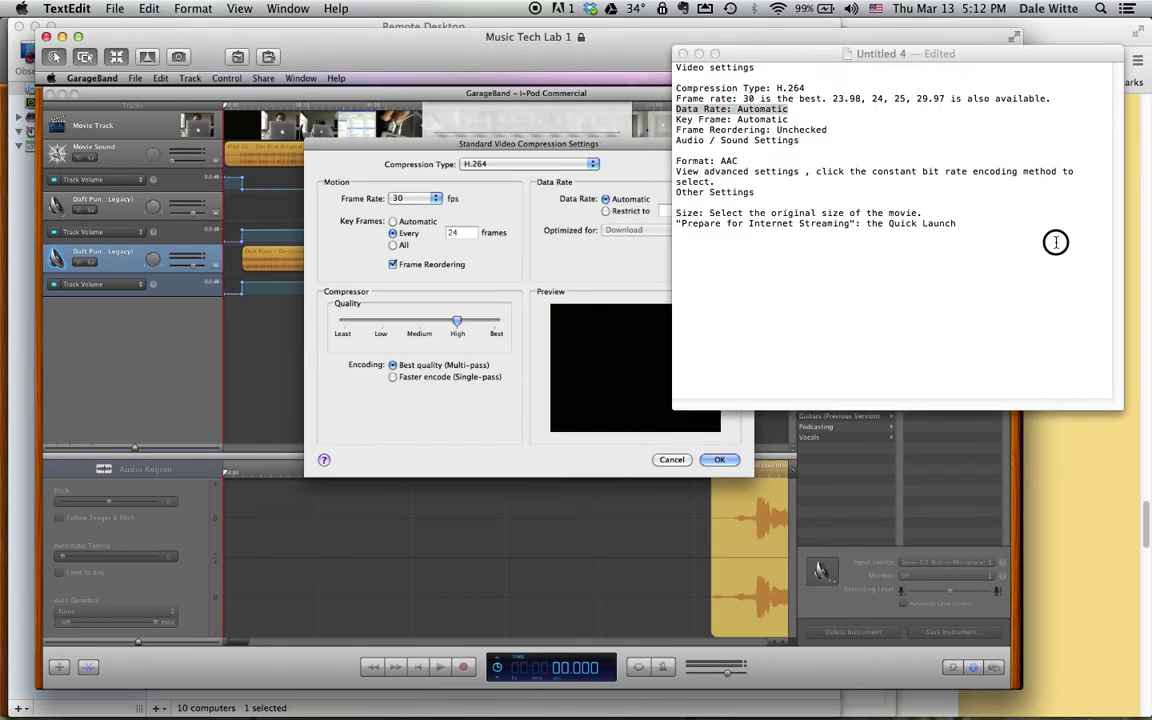
left_click_drag(800, 119, 676, 122)
left_click(536, 215)
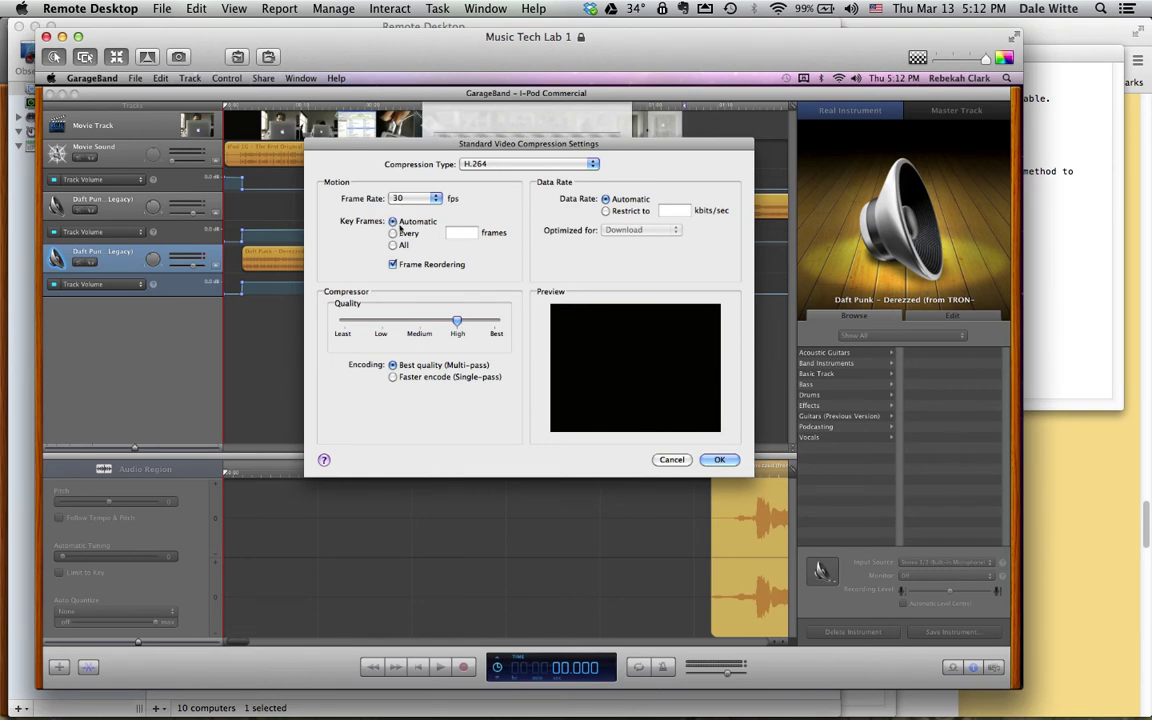
Leave Frame Reordering off, add a blank line above the audio heading in the notes, and accept the H.264 settings.
left_click(1055, 249)
left_click_drag(829, 133, 662, 129)
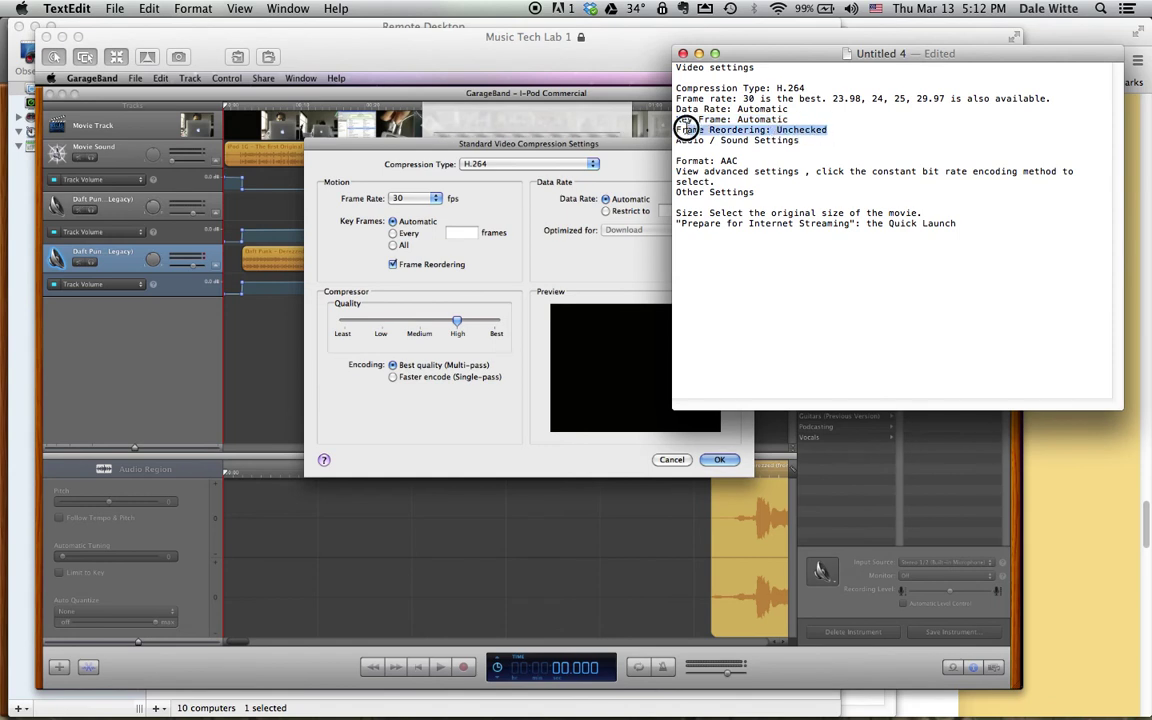
left_click(593, 264)
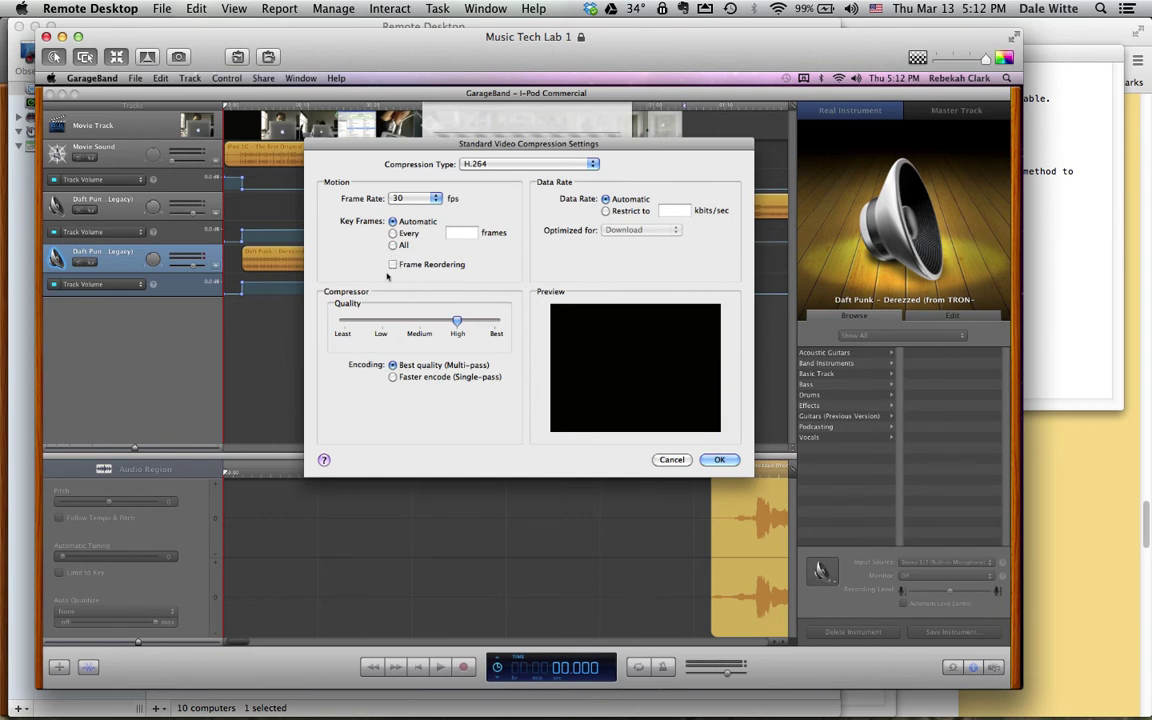
left_click(1068, 269)
left_click_drag(800, 141, 690, 141)
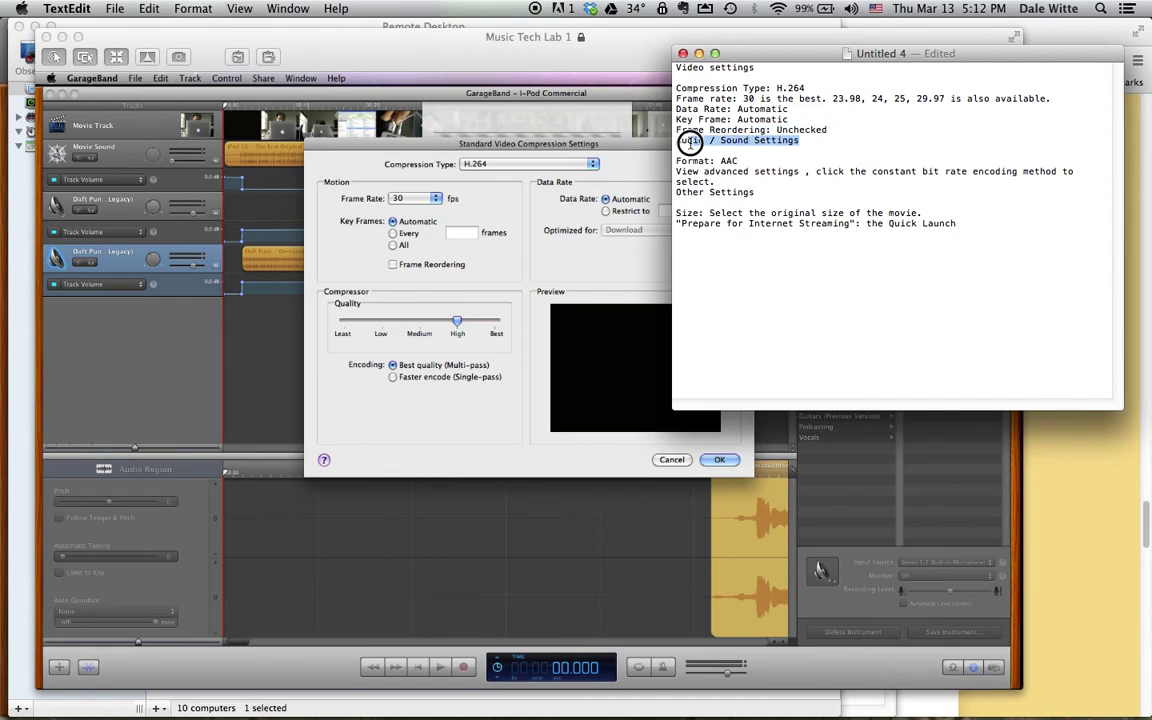
left_click(677, 141)
key("Return")
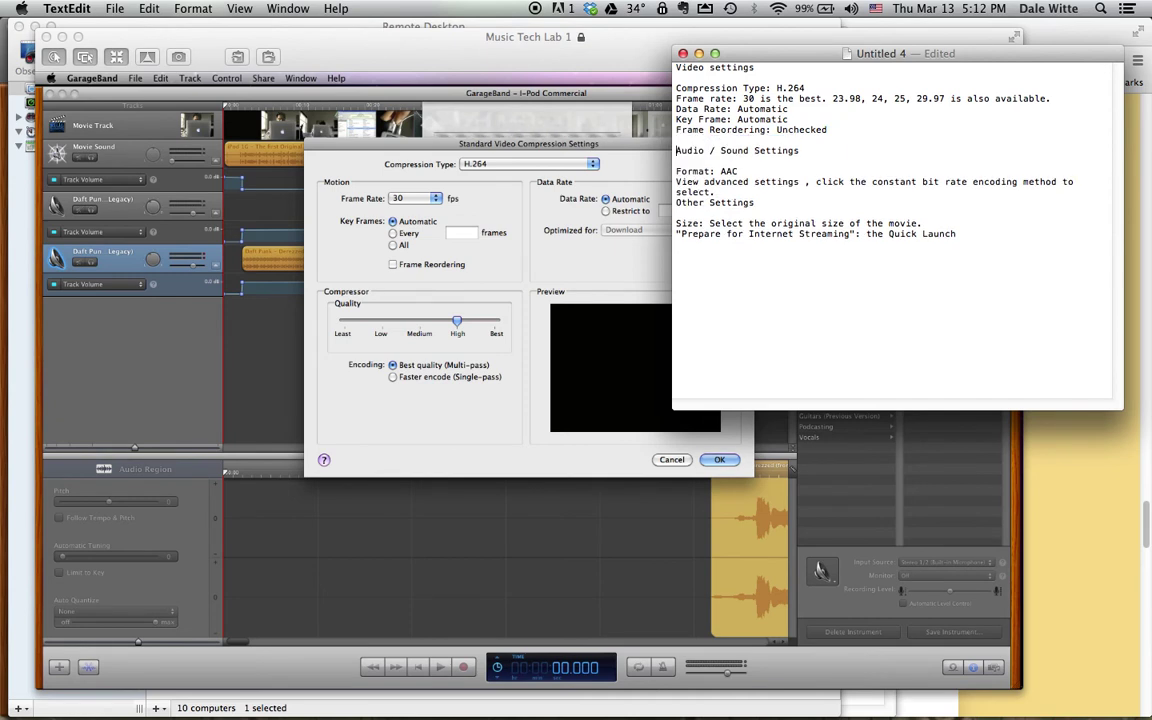
left_click(533, 236)
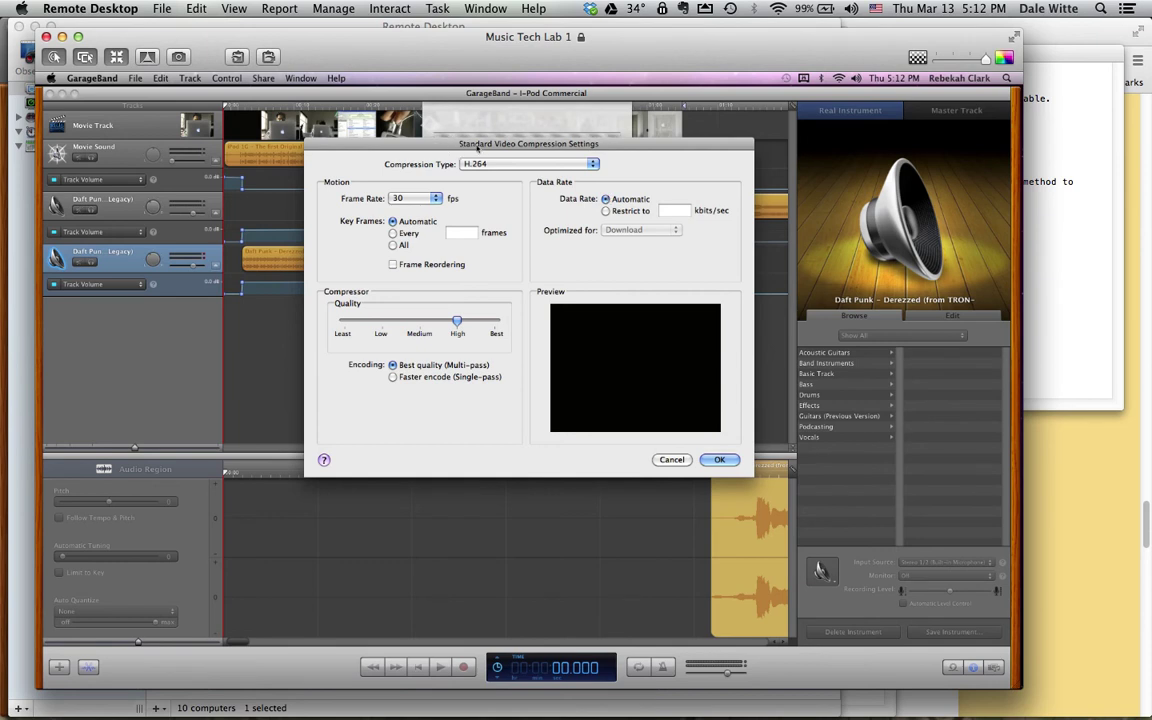
left_click(720, 459)
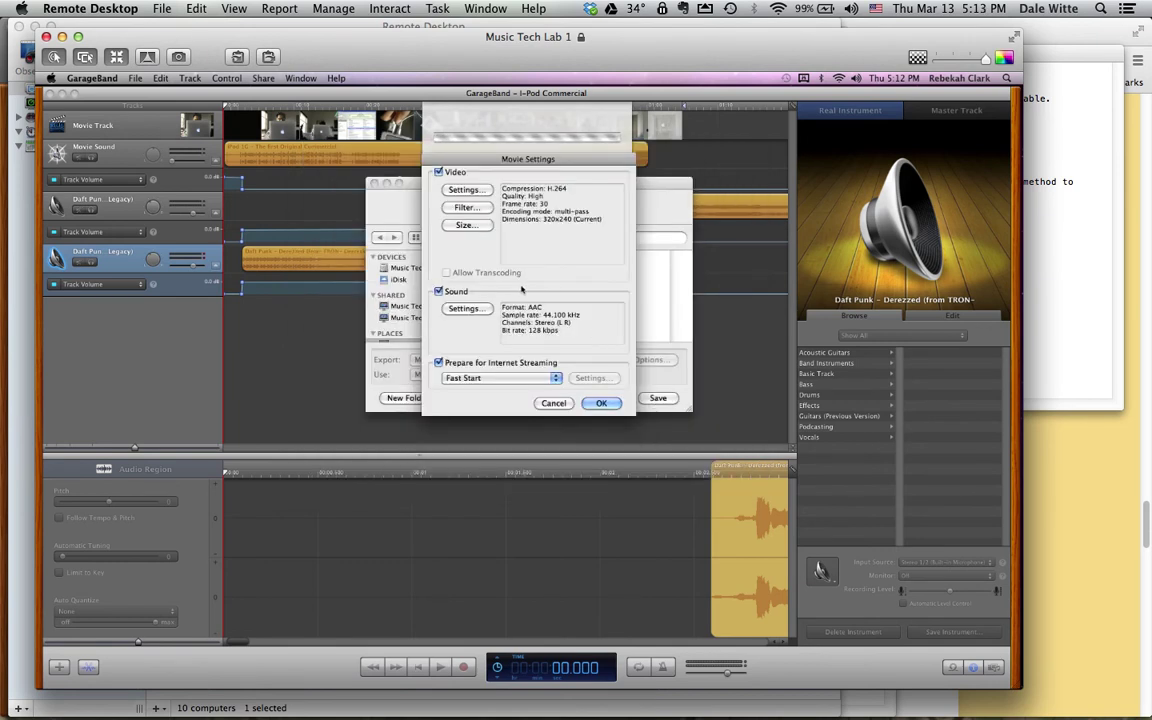
In the export's Sound Settings, keep AAC as the audio format.
left_click(463, 308)
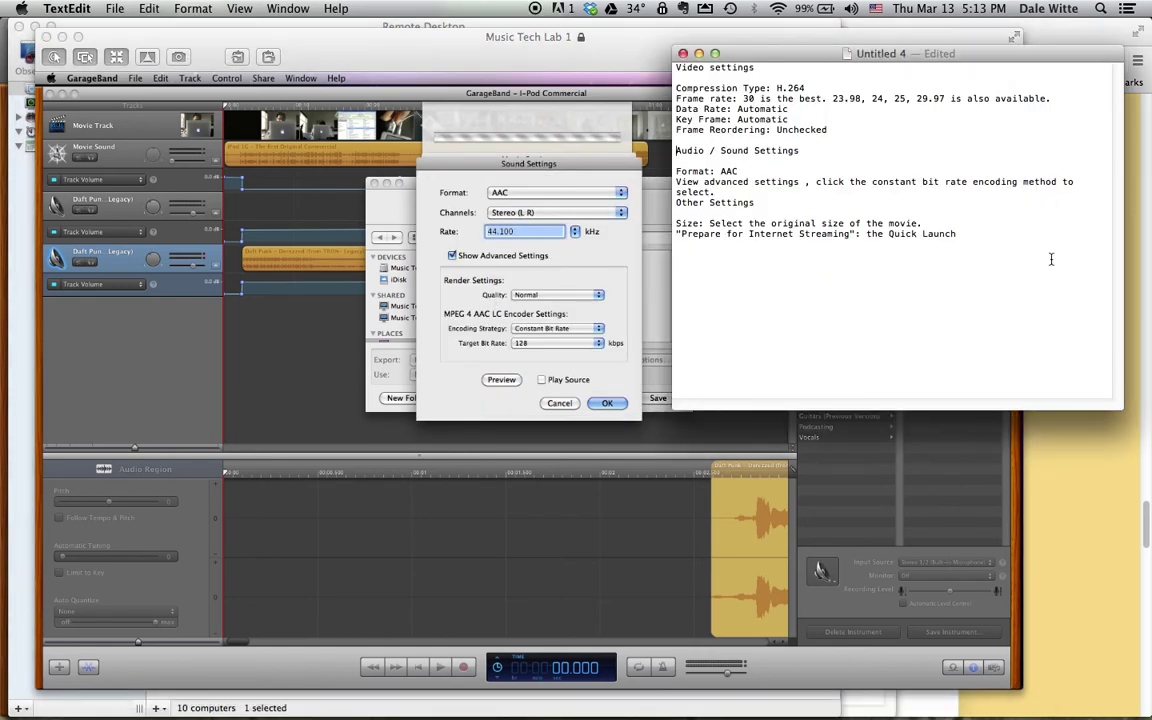
left_click(1050, 255)
left_click_drag(743, 172, 663, 172)
left_click(570, 184)
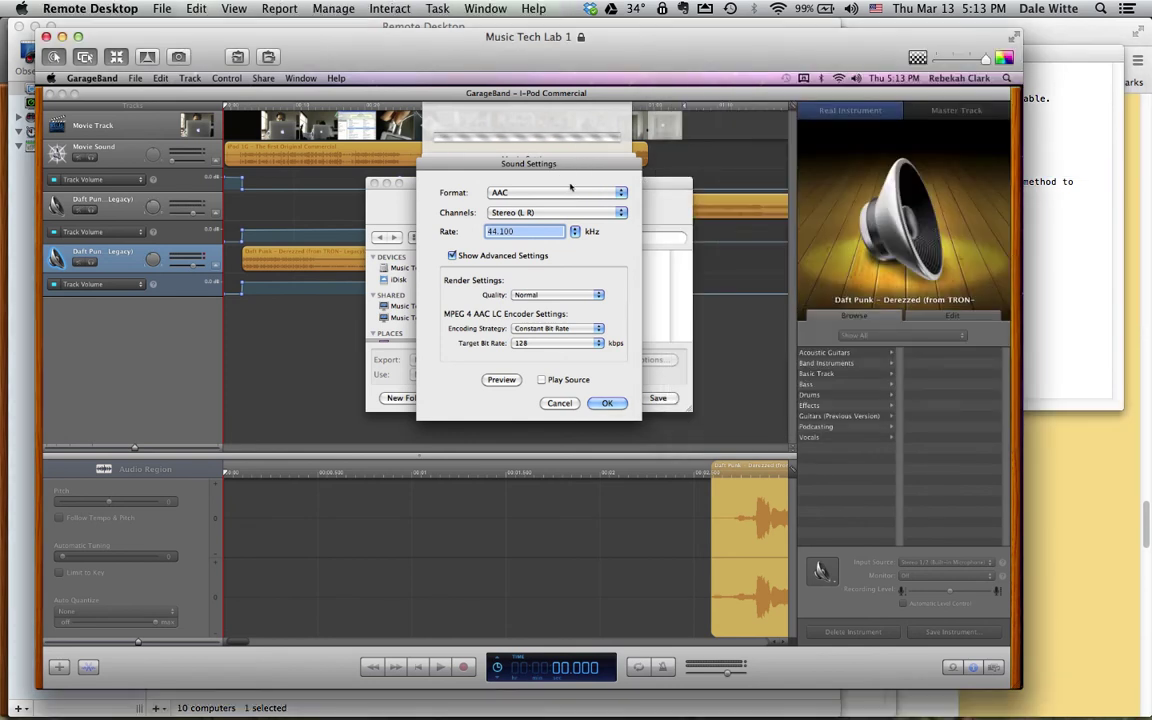
left_click(569, 191)
left_click(997, 239)
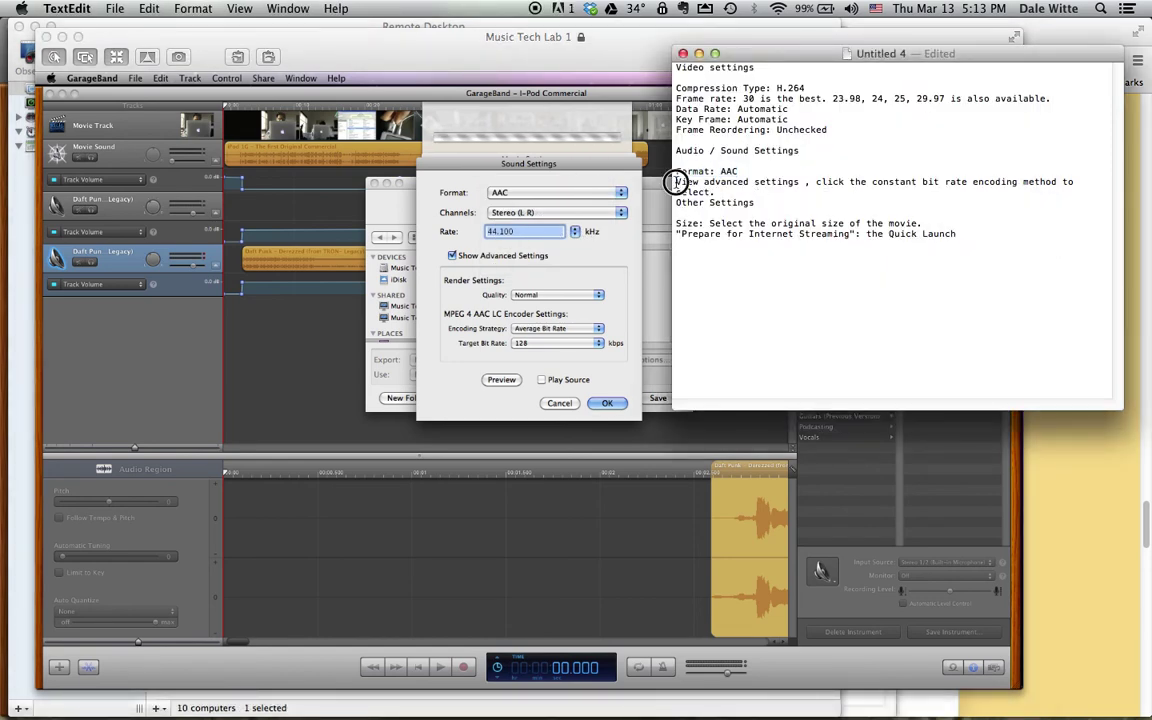
Show the advanced encoder settings, checking the constant bit rate note.
left_click_drag(677, 182, 800, 183)
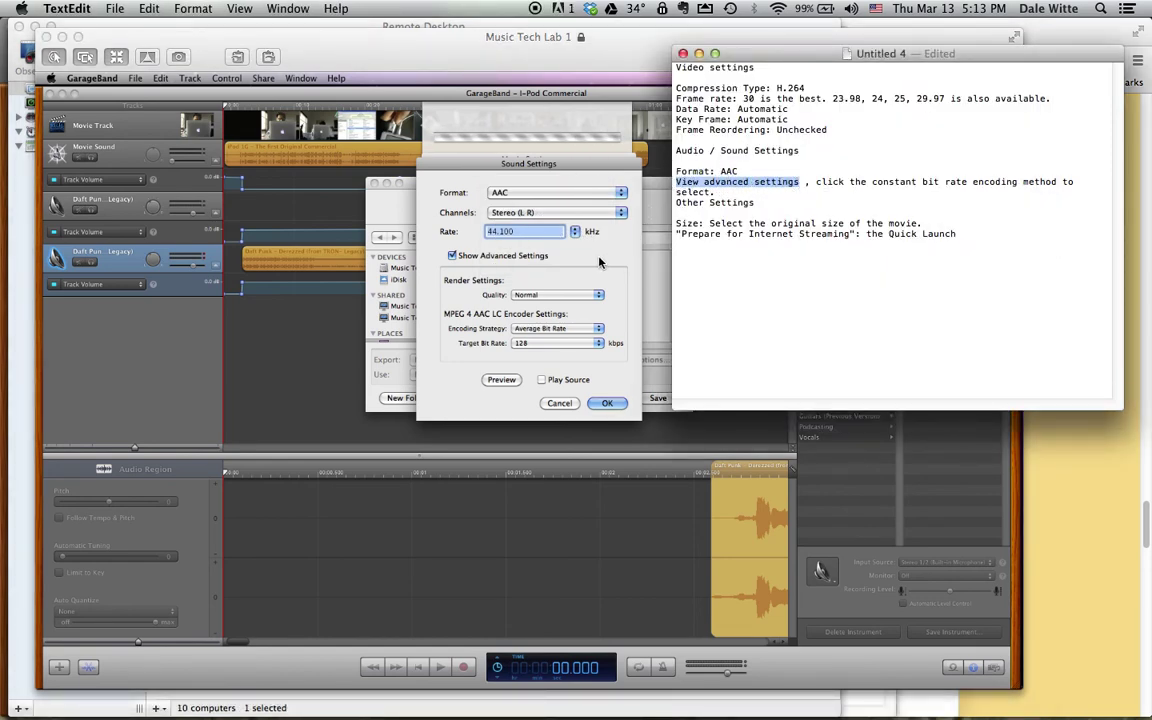
left_click(545, 248)
left_click(453, 256)
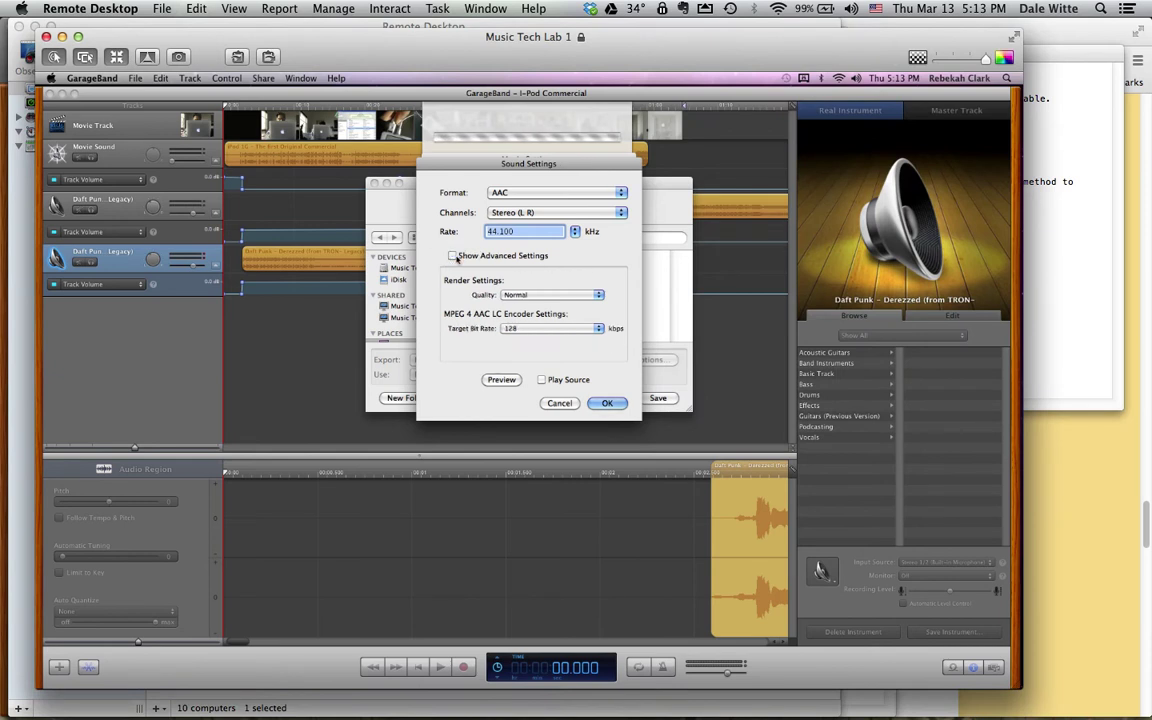
left_click(453, 256)
left_click(453, 256)
left_click(453, 256)
key("super+Tab")
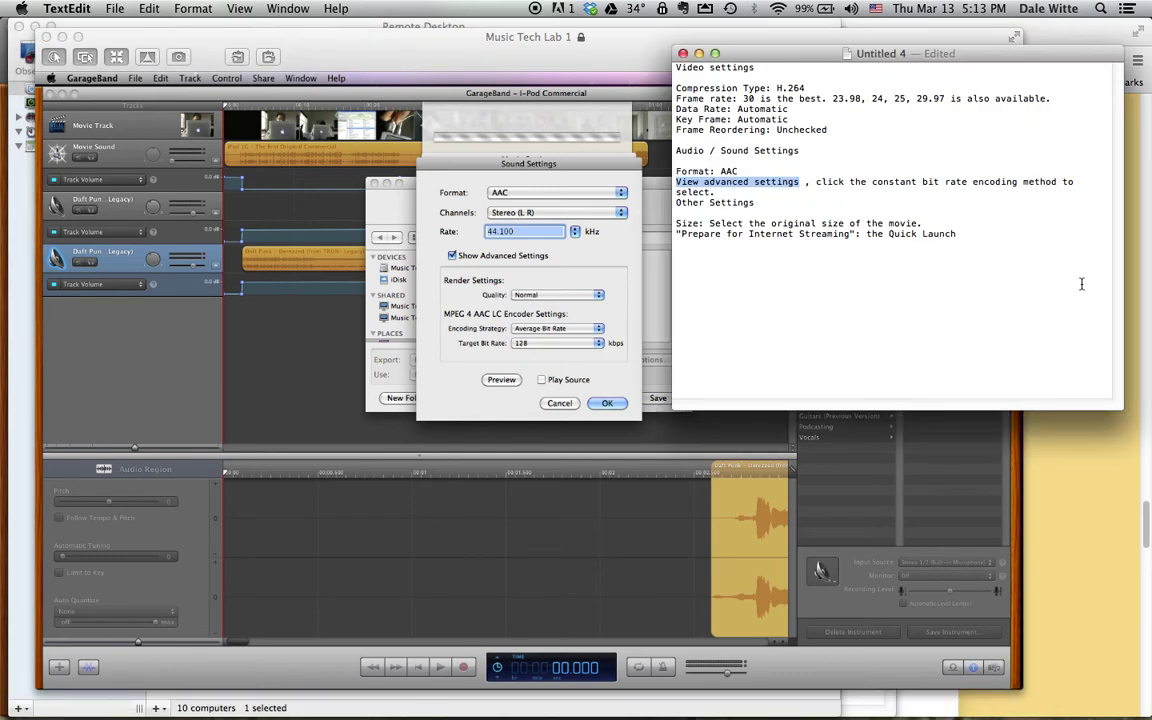
left_click_drag(815, 182, 1063, 184)
key("super+Tab")
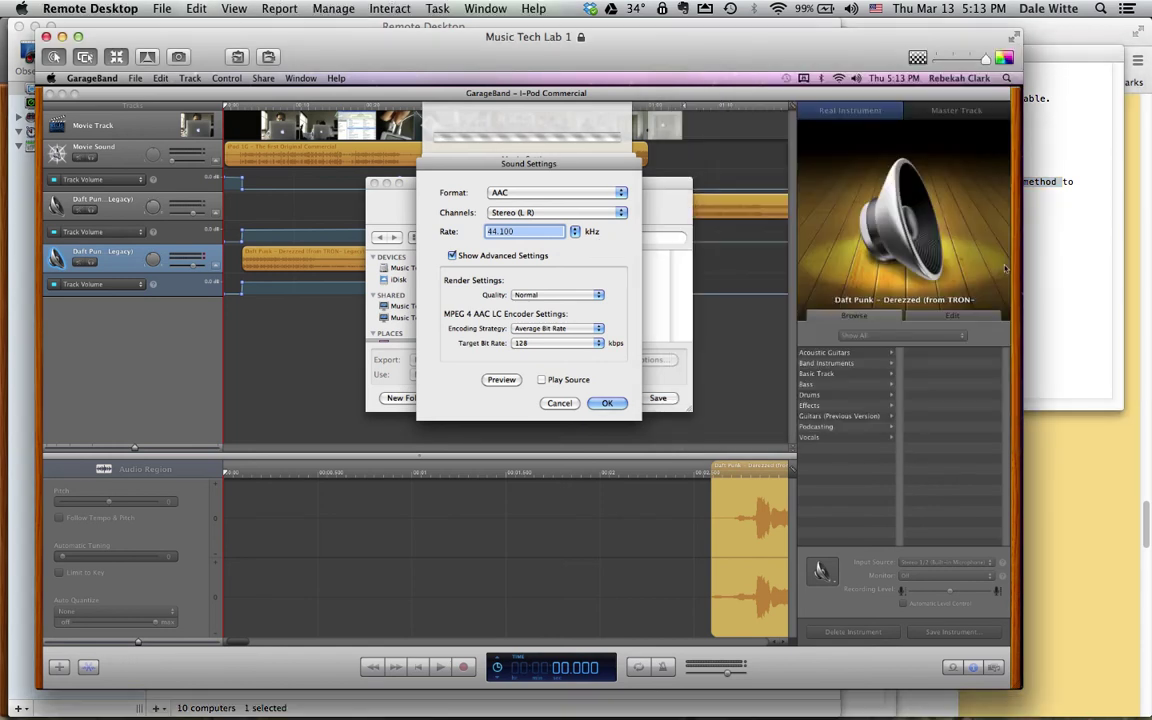
Set the encoding strategy to Constant Bit Rate and confirm the AAC stereo sound settings.
left_click(548, 328)
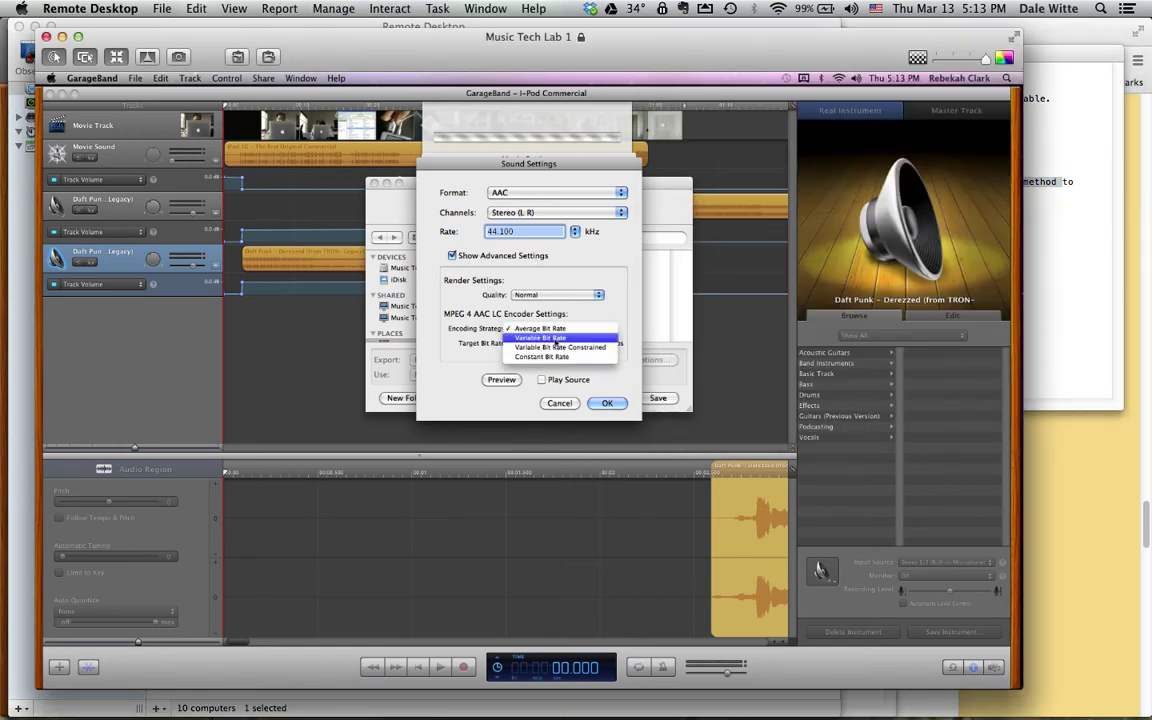
left_click(563, 358)
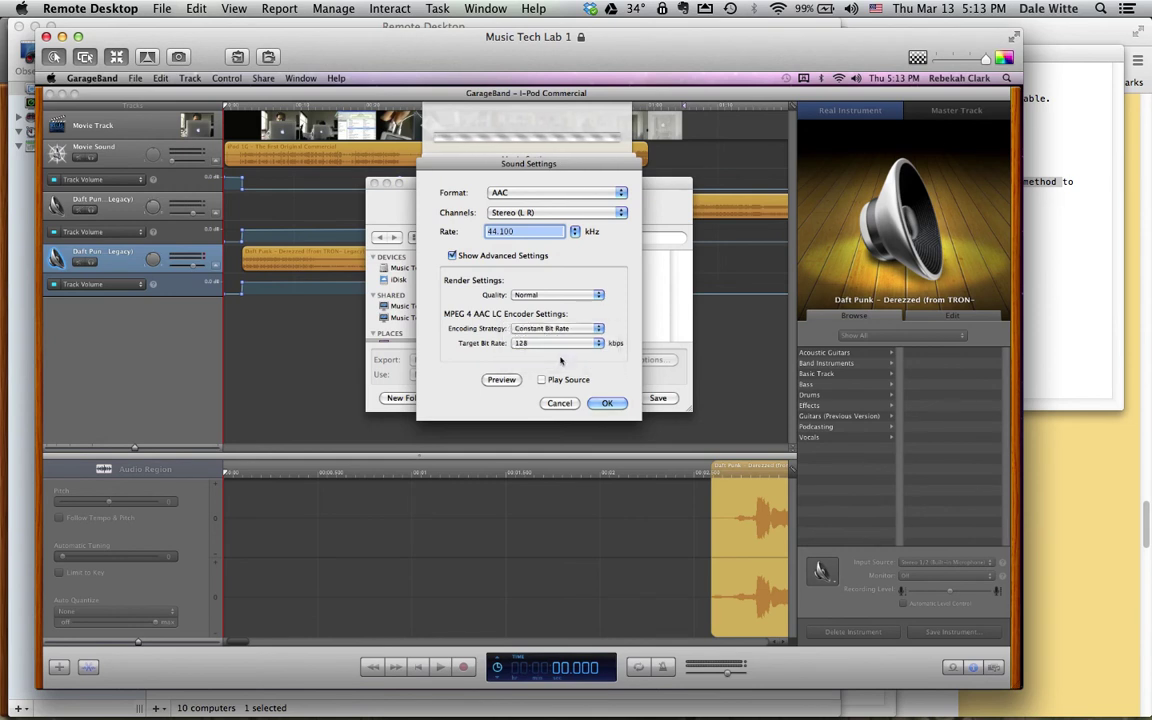
left_click(1030, 322)
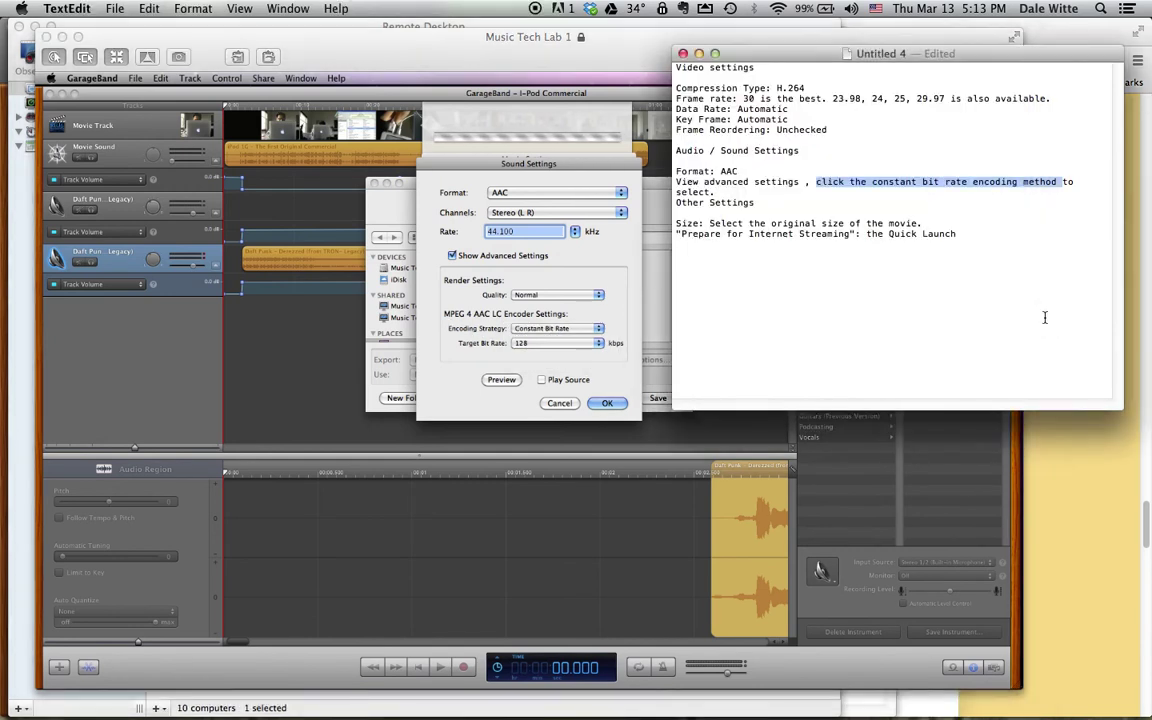
left_click(677, 203)
key("Return")
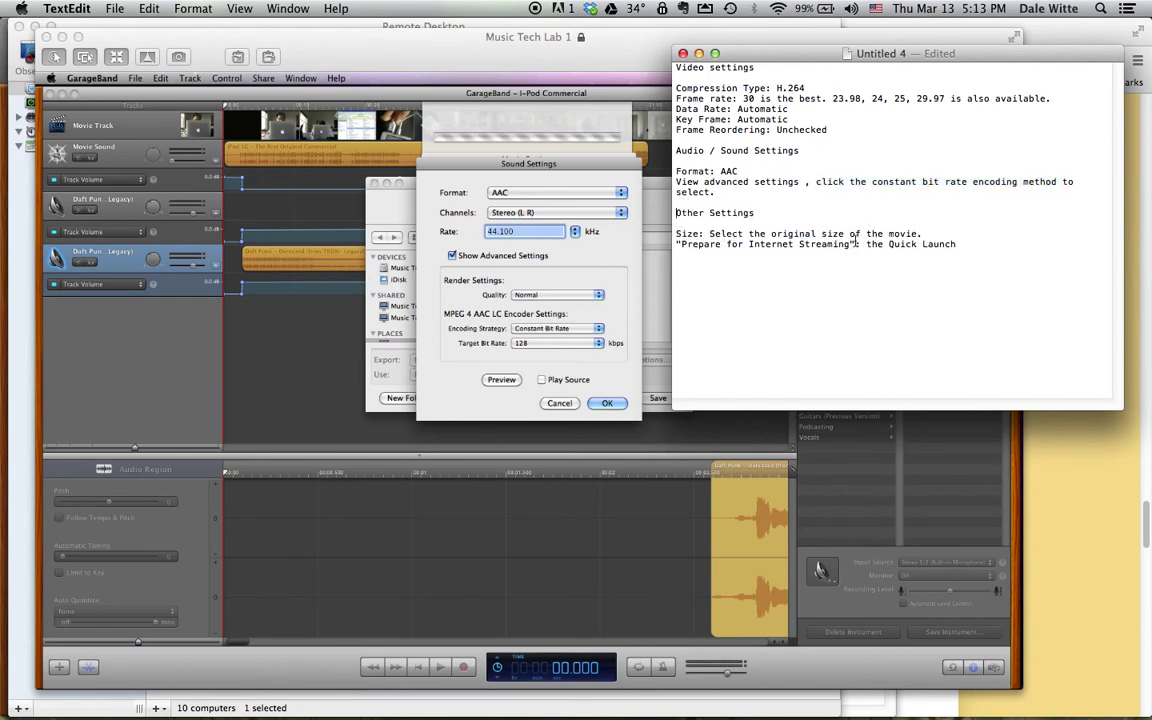
left_click(566, 268)
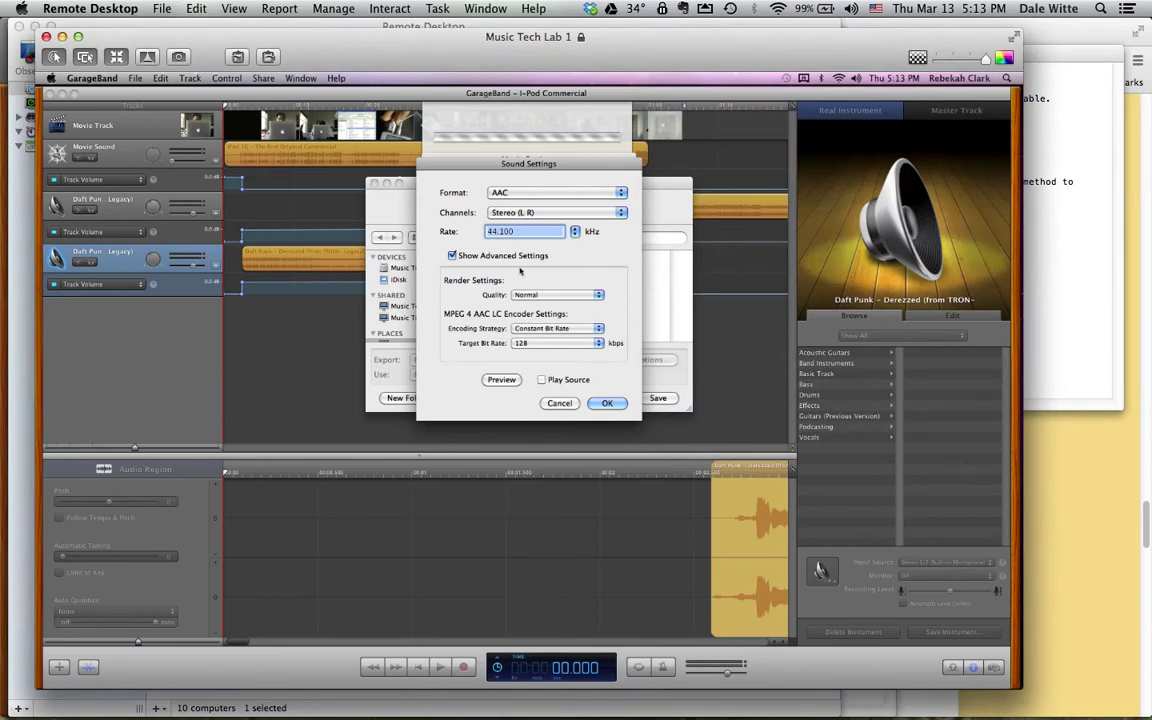
left_click(612, 403)
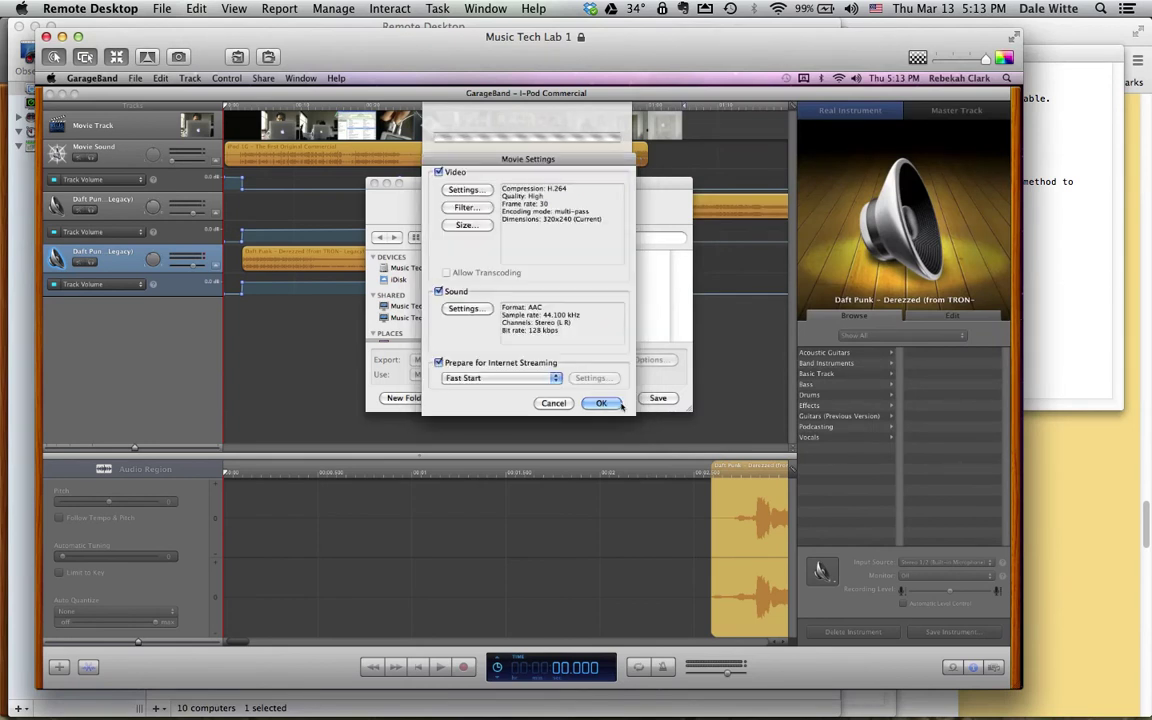
Keep the export size at the current 320 × 240 dimensions.
left_click(466, 226)
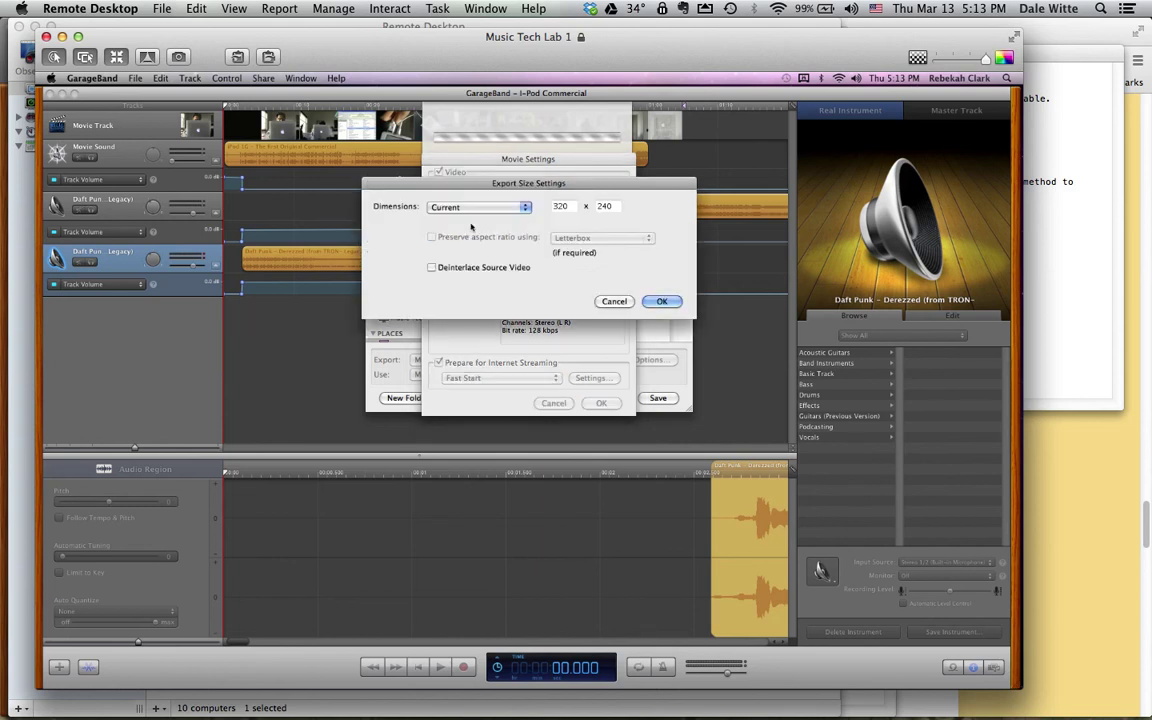
left_click(488, 207)
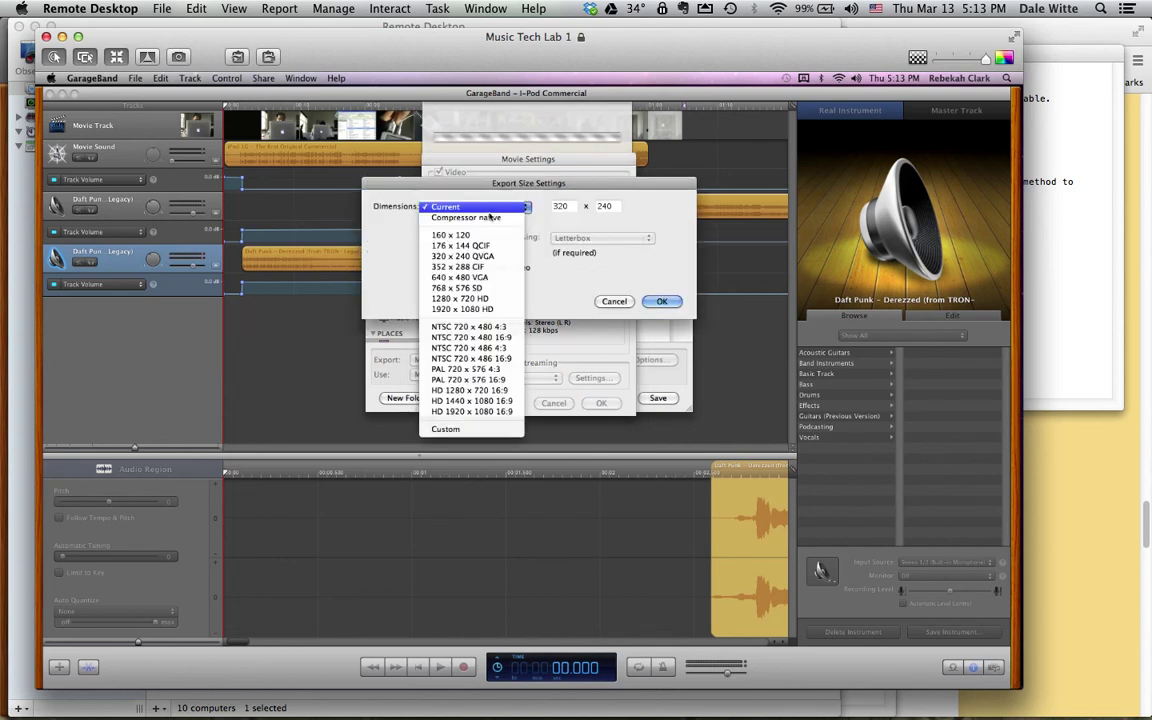
left_click(488, 207)
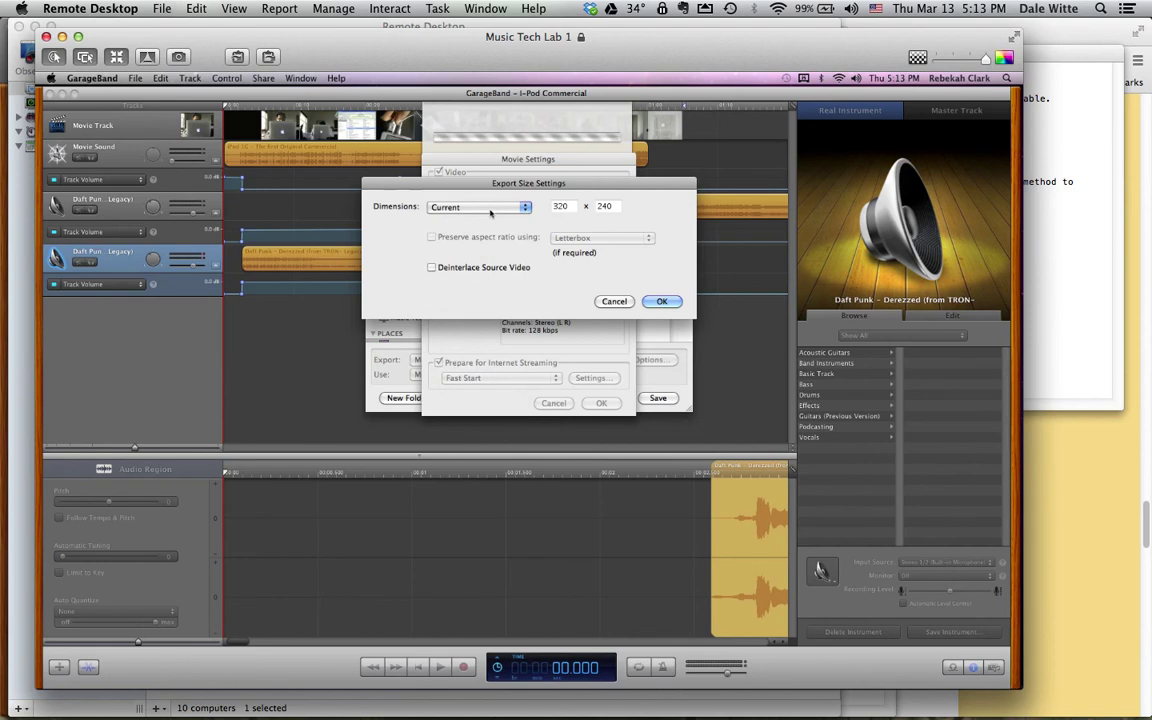
left_click(1089, 332)
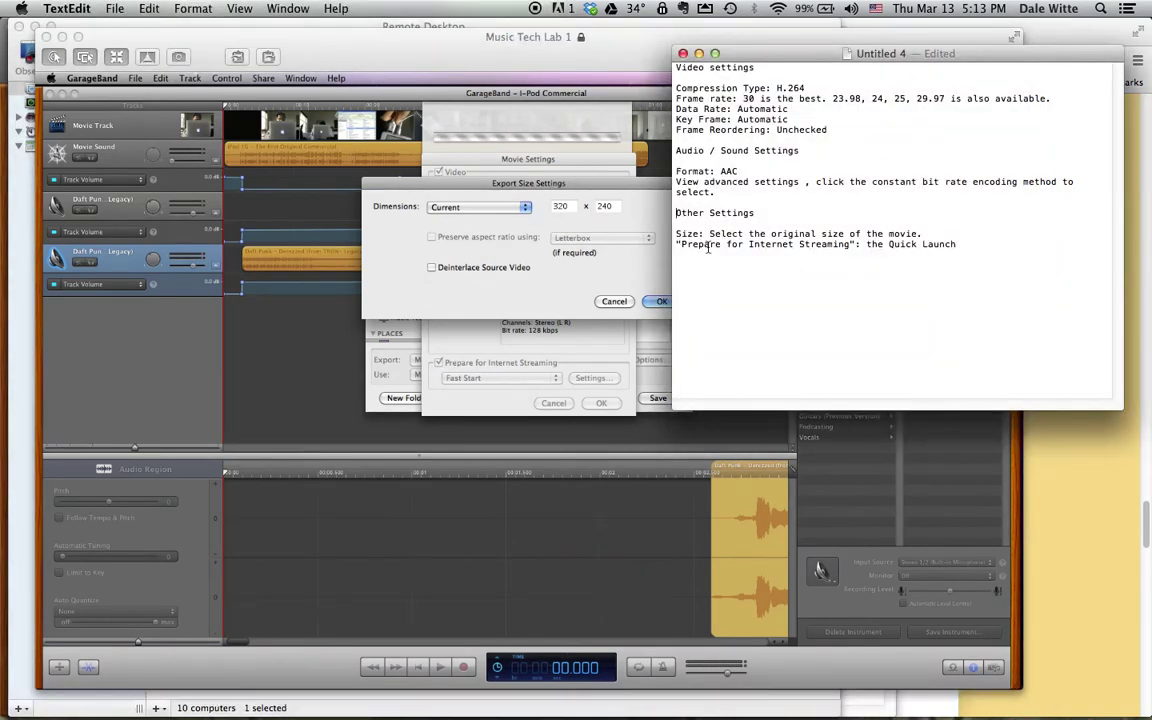
left_click(600, 265)
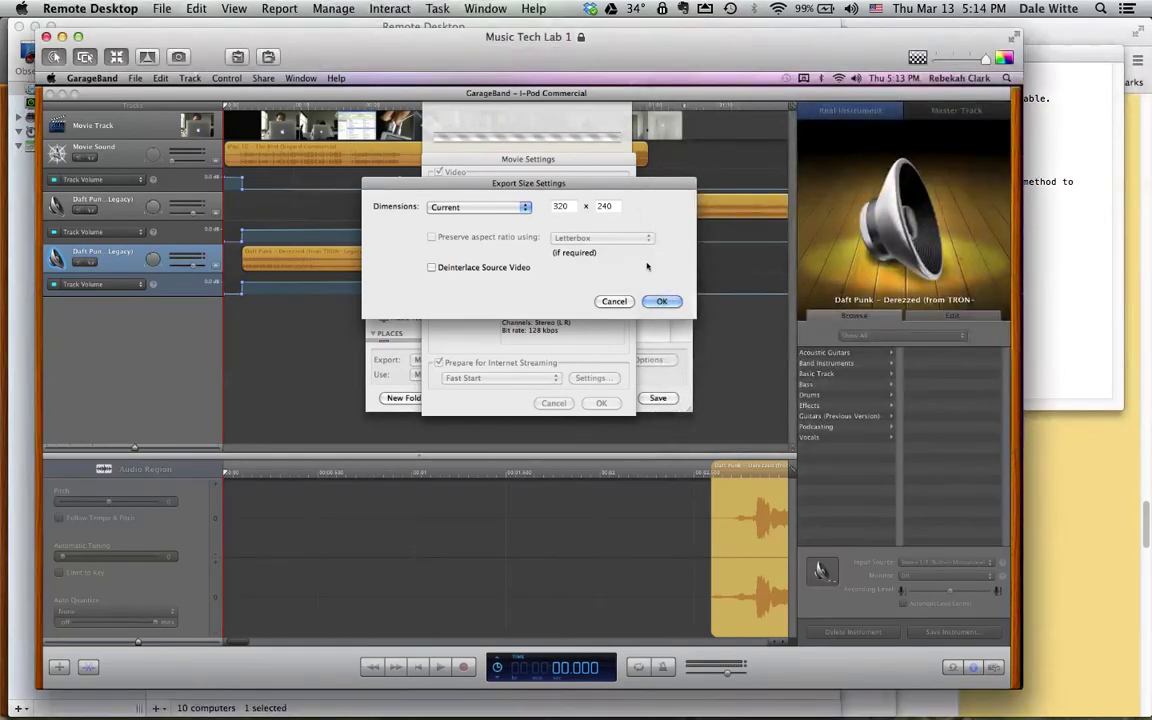
left_click(661, 301)
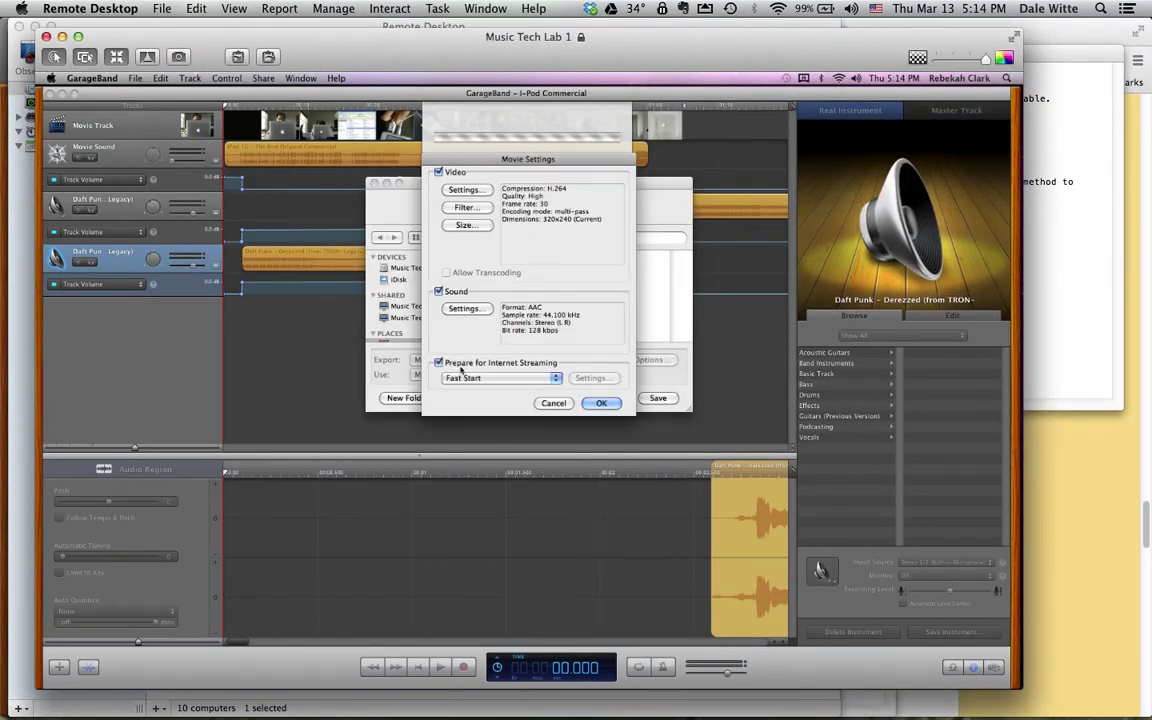
Keep Fast Start internet streaming and accept the movie settings.
left_click(476, 379)
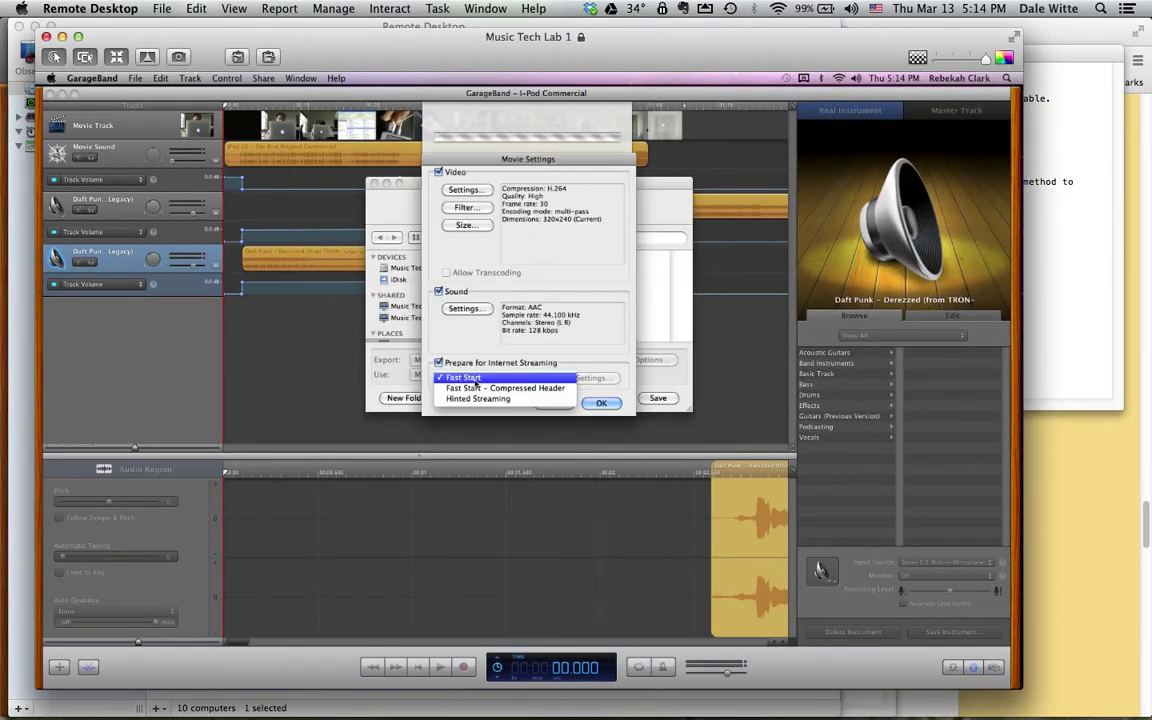
left_click(434, 363)
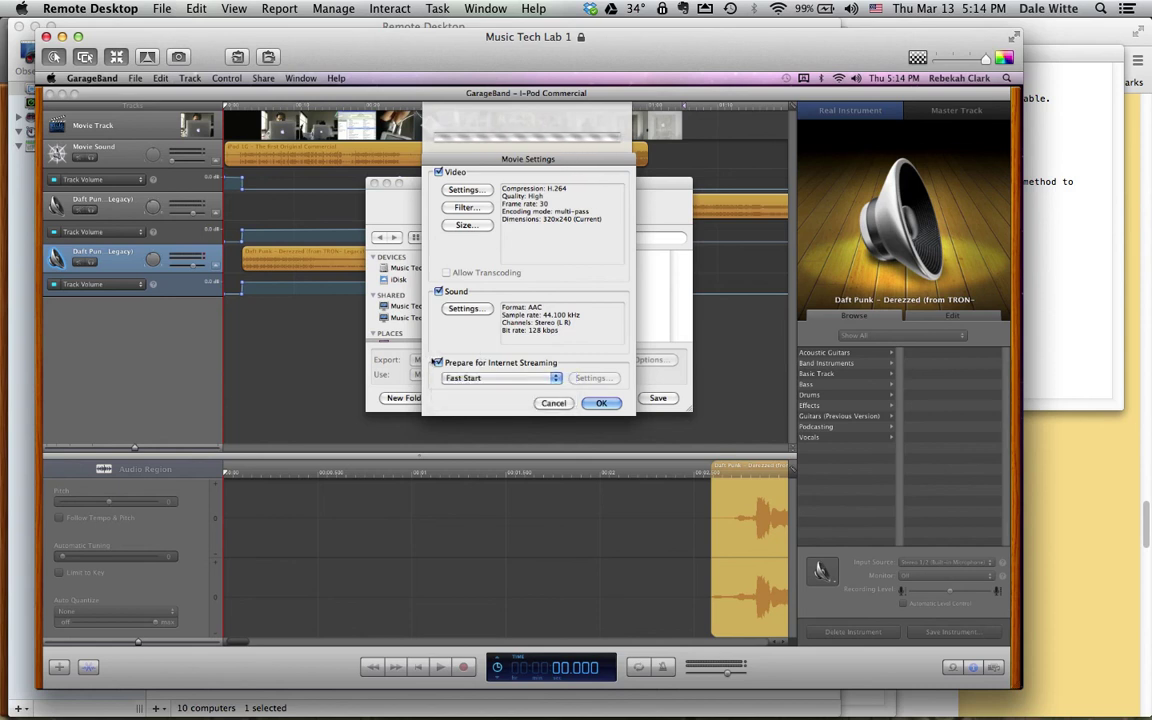
left_click(614, 403)
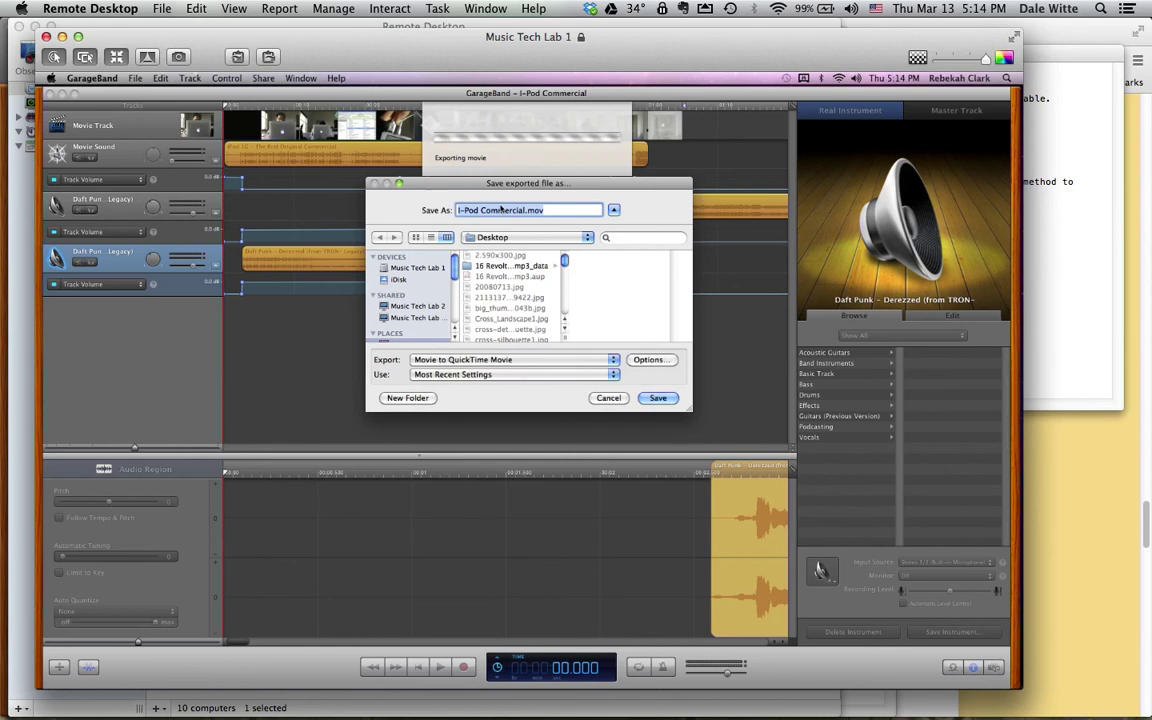
Save the movie to the Desktop as 'First Commercial Project' and start the export.
type("First")
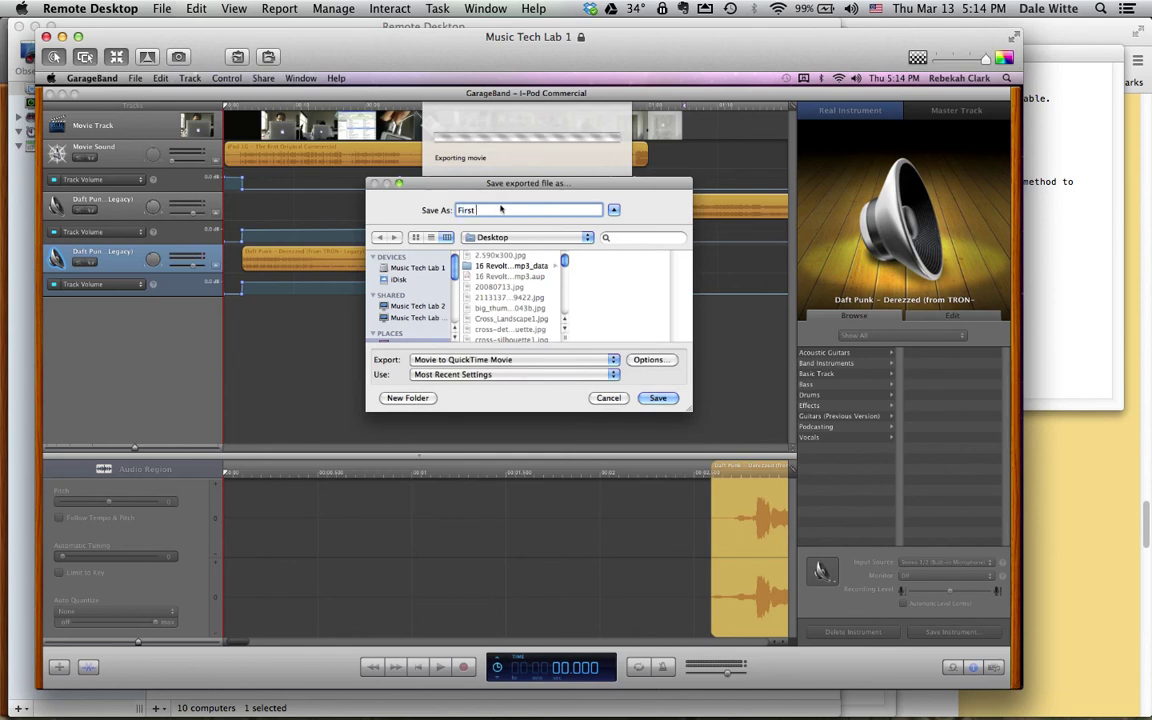
type(" Commercial Project")
left_click(658, 399)
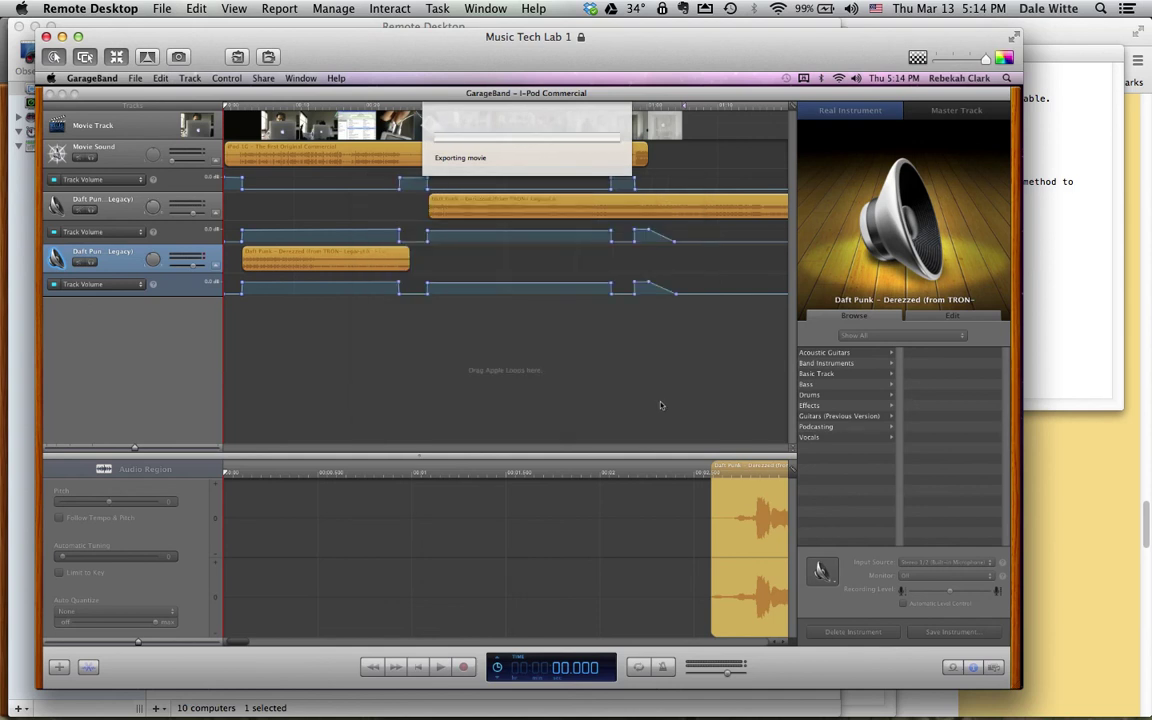